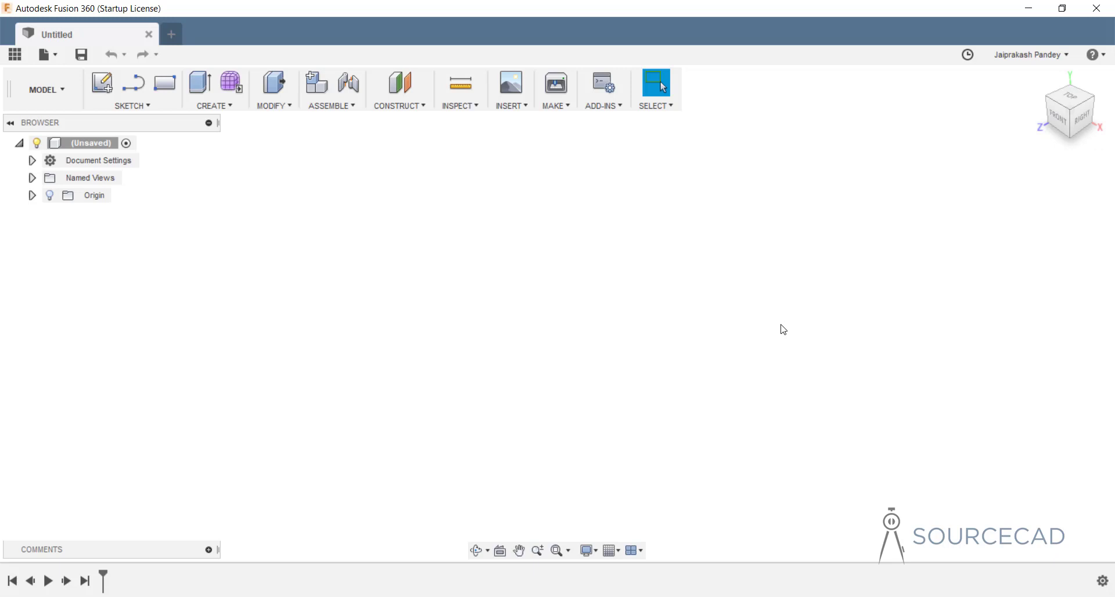
- Start a sketch on the horizontal origin plane and draw a 38 mm diameter circle centred on the origin
click(102, 84)
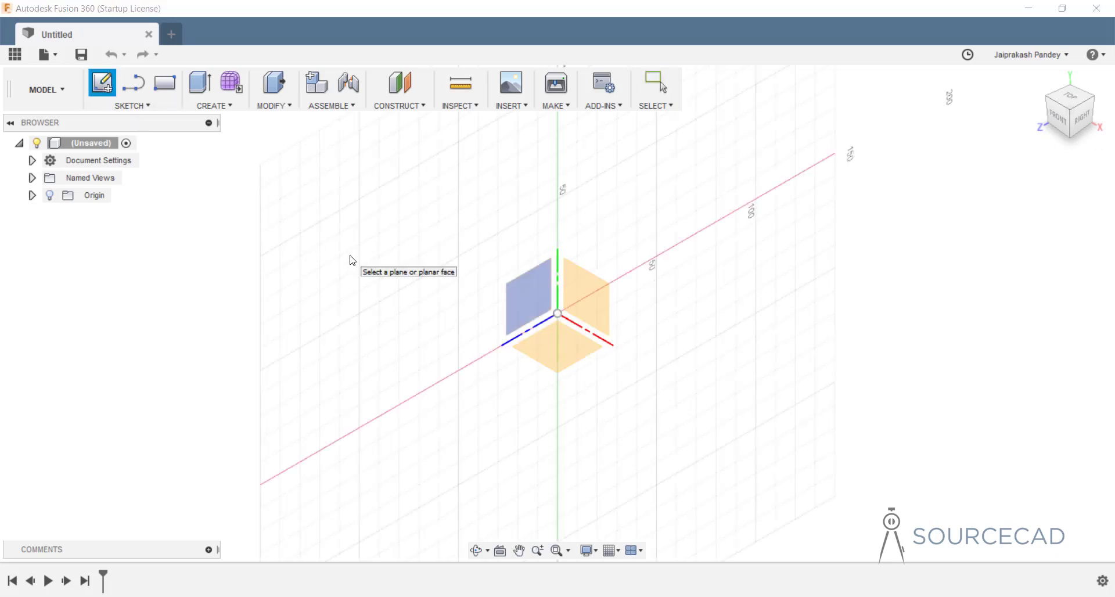
click(553, 352)
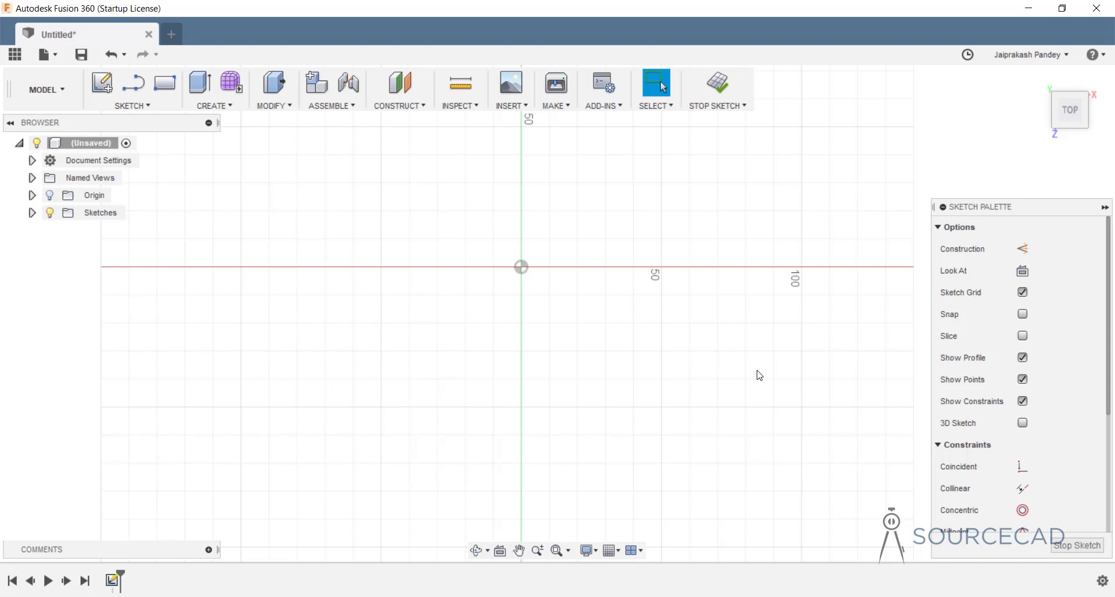
key(c)
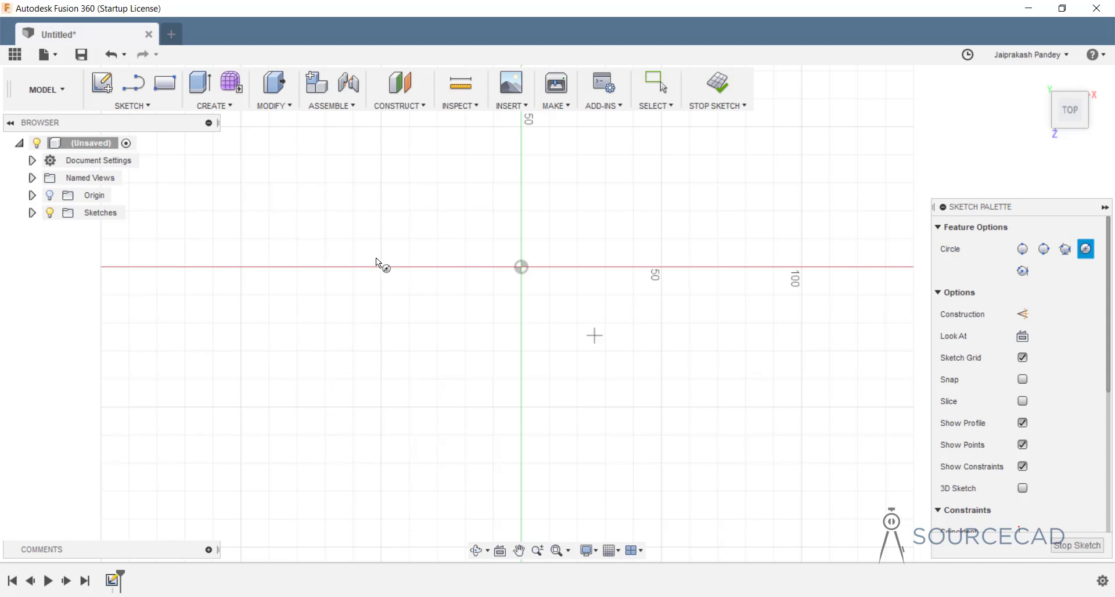
click(140, 110)
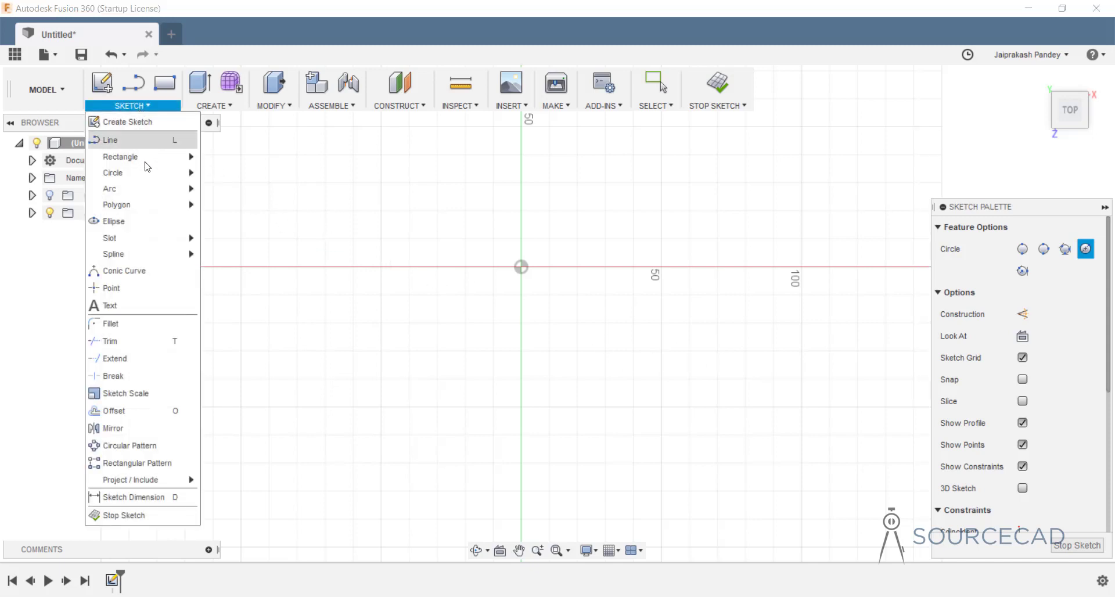
mouse_move(151, 182)
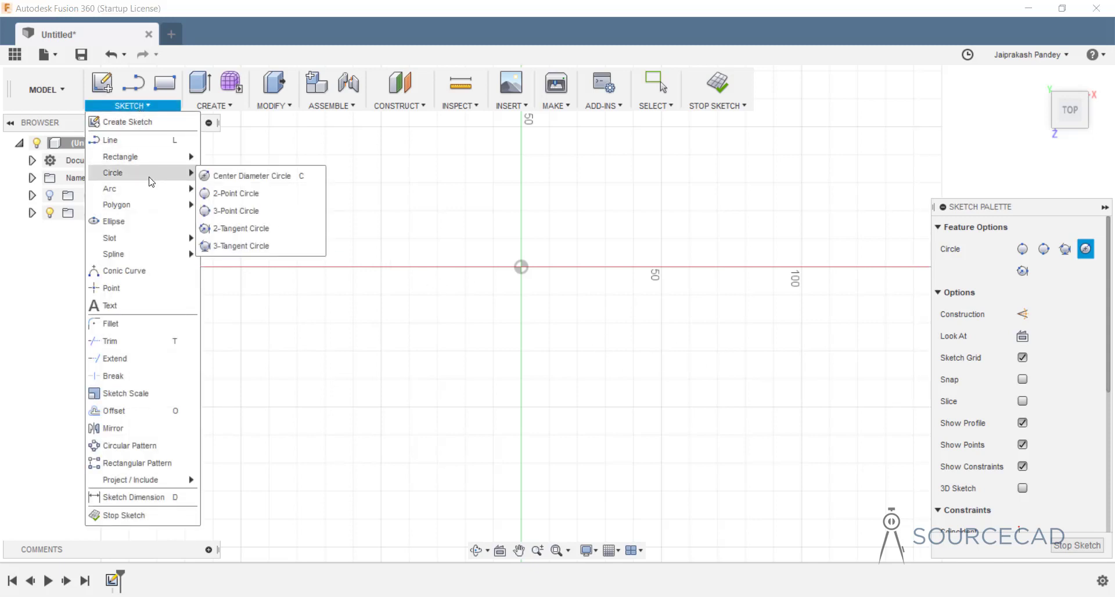
click(143, 108)
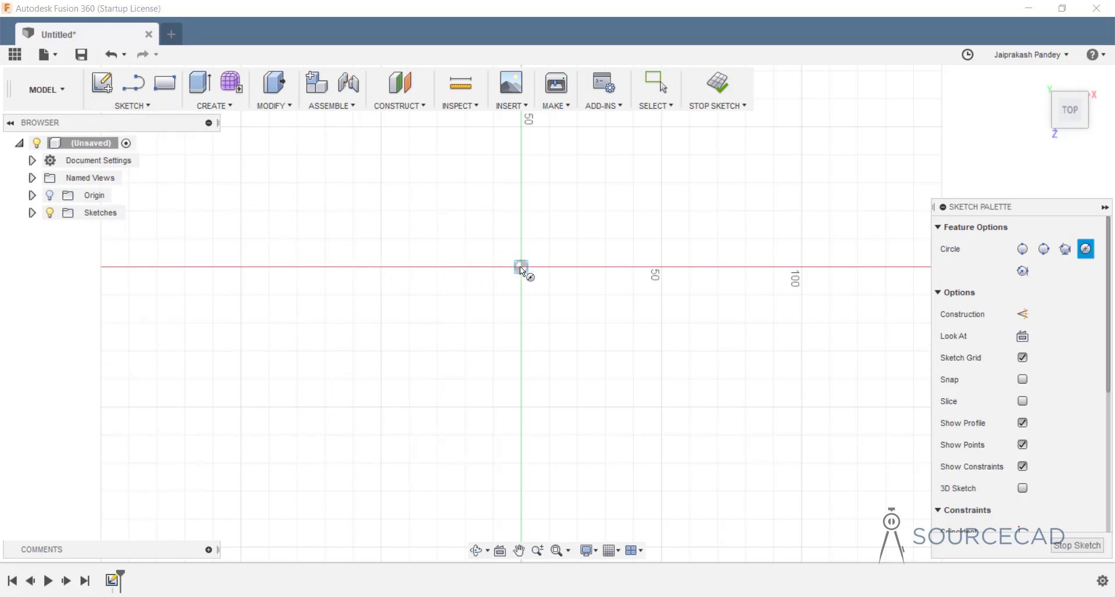
click(531, 277)
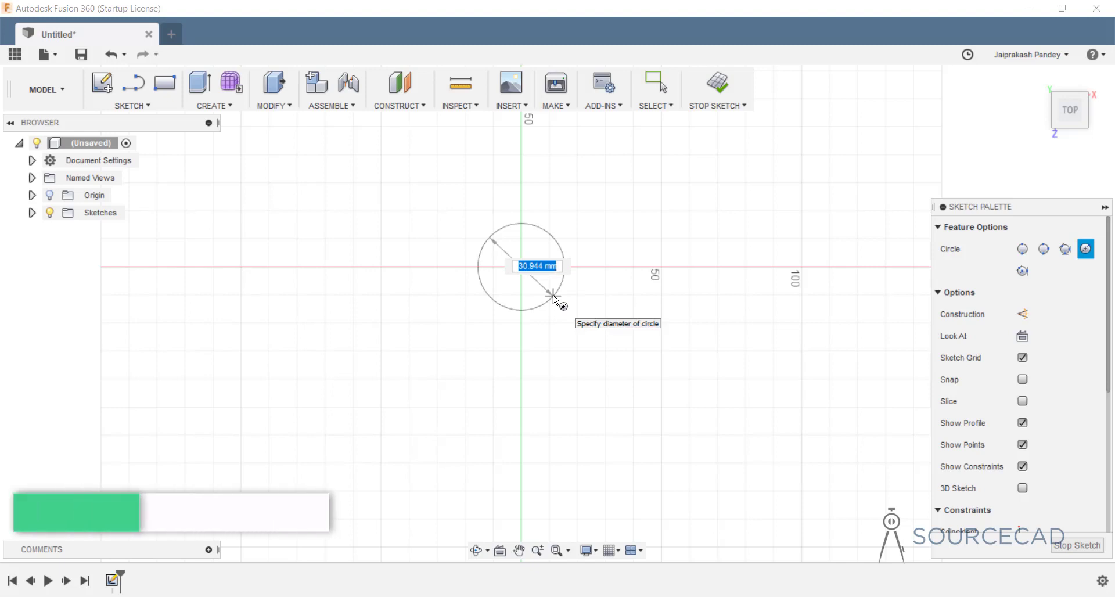
text(38)
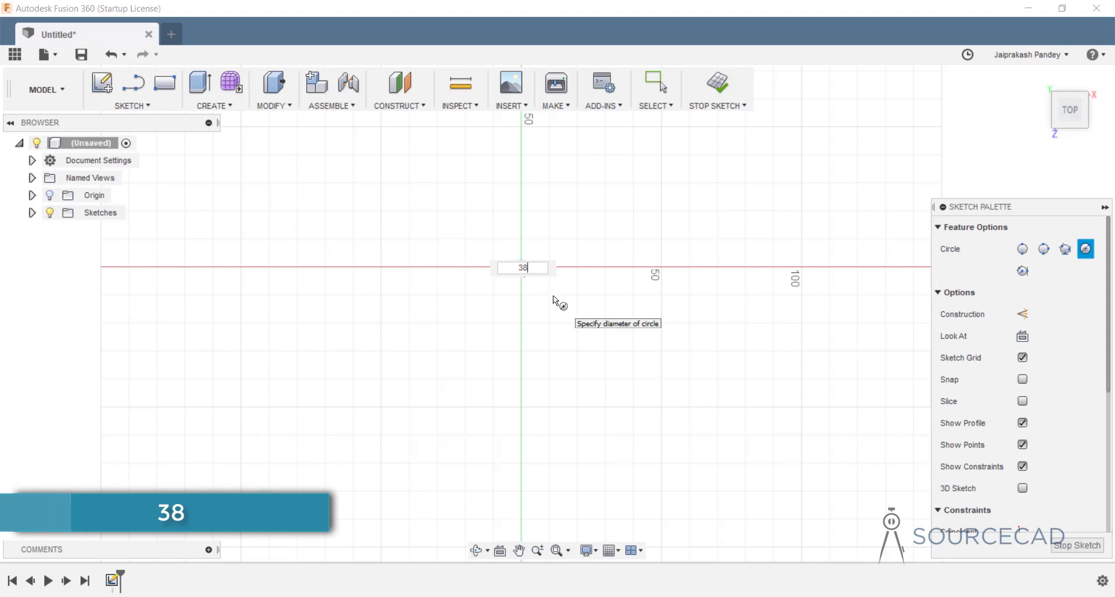
key(Tab)
key(Return)
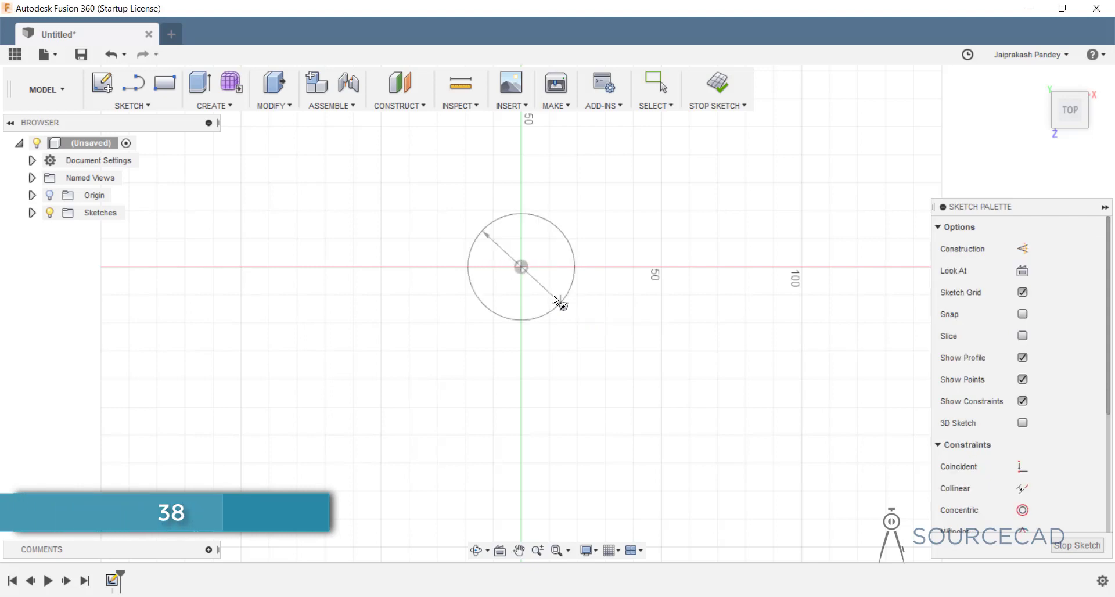
key(Escape)
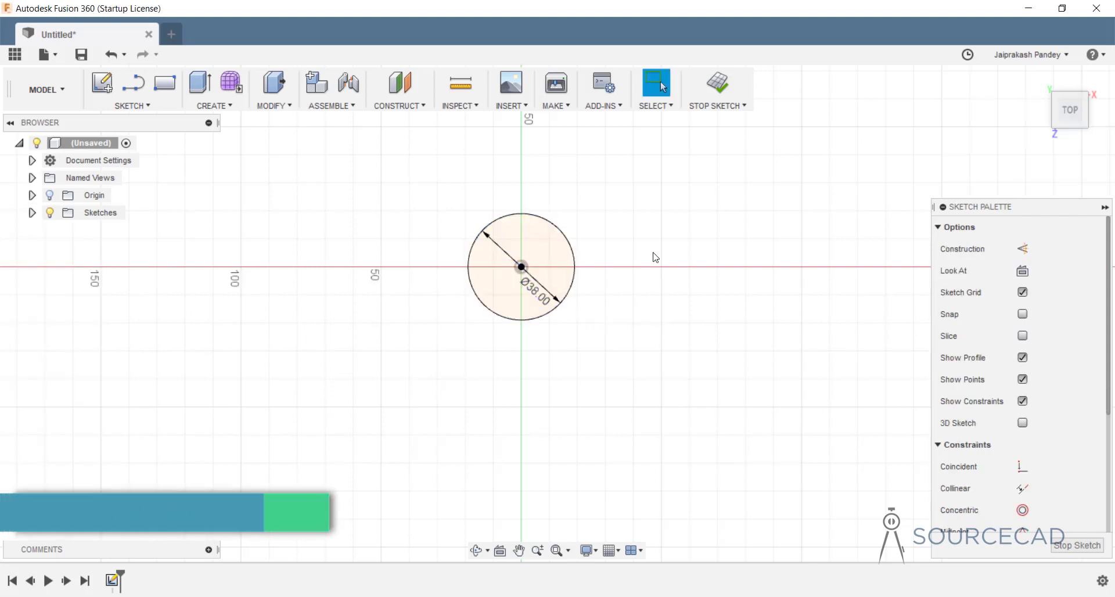
- Draw a 60 mm diameter circle centred on the origin, concentric with the first circle
key(c)
click(521, 267)
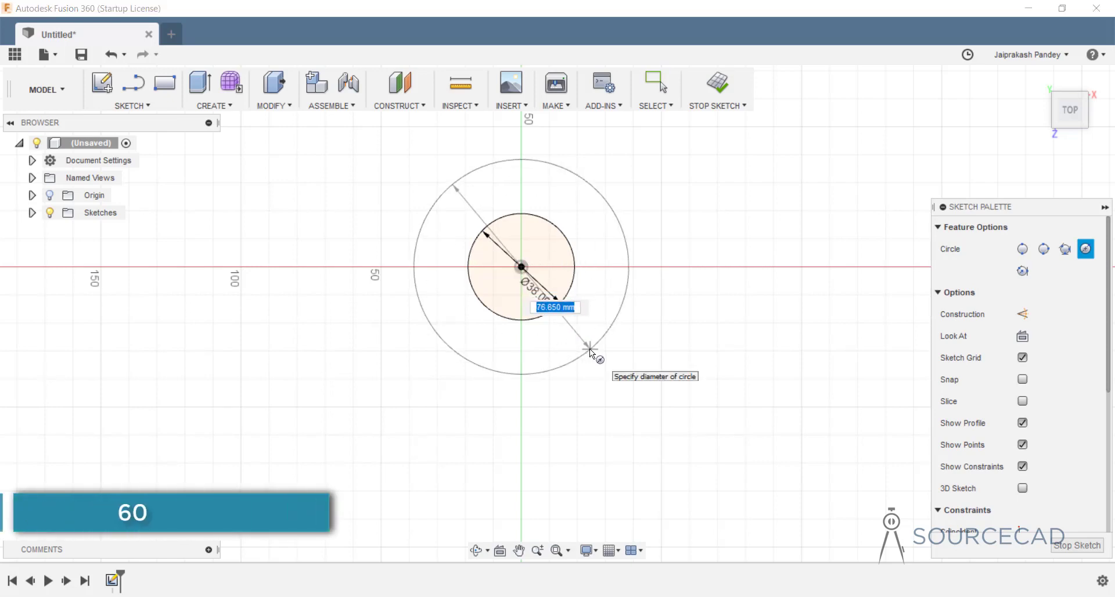
text(60)
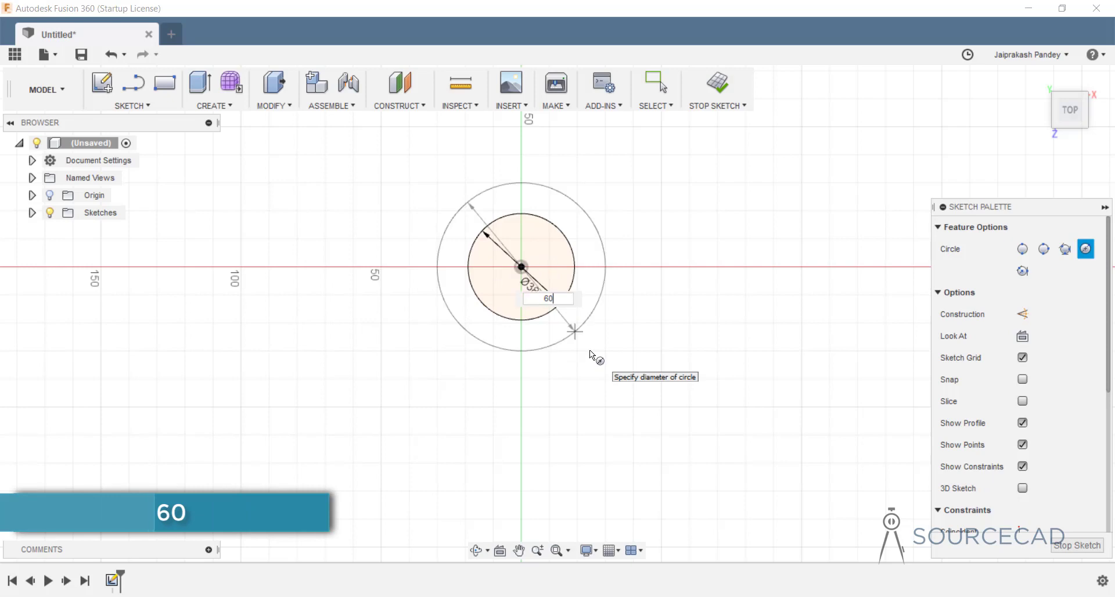
key(Return)
key(Escape)
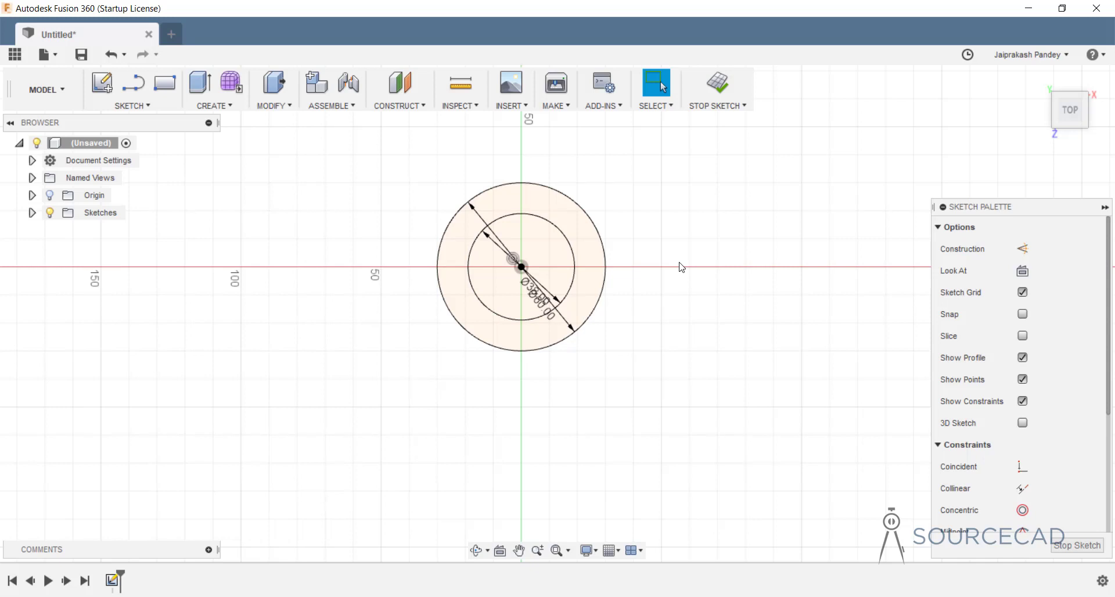
- Draw a 50 mm horizontal line from the origin along the positive X direction and convert it to a construction line
key(l)
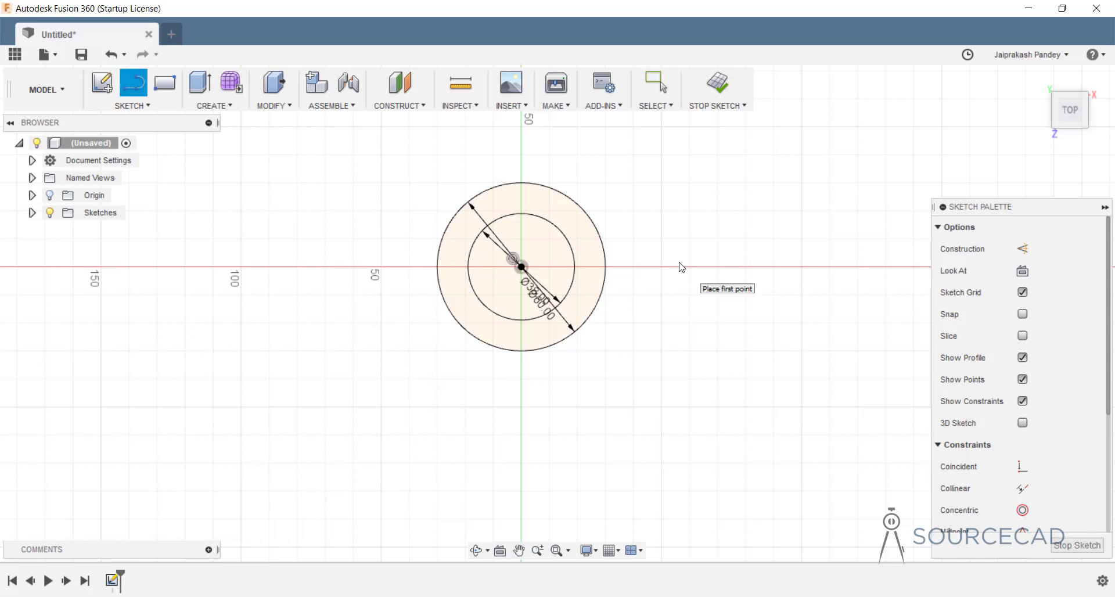
click(521, 267)
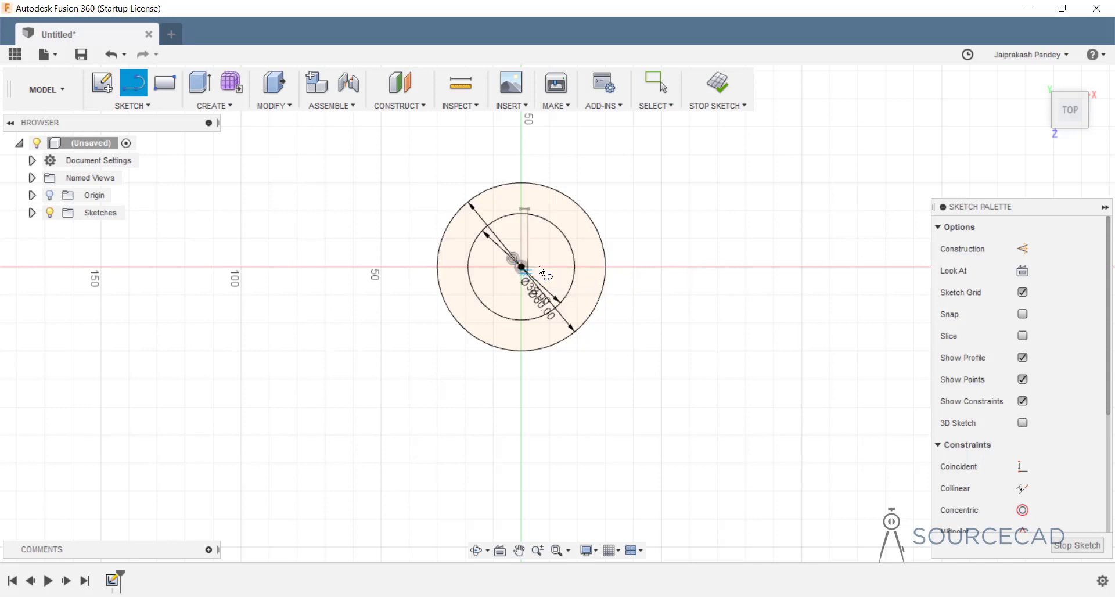
mouse_move(799, 273)
middle_down()
mouse_move(708, 291)
mouse_move(691, 309)
middle_up()
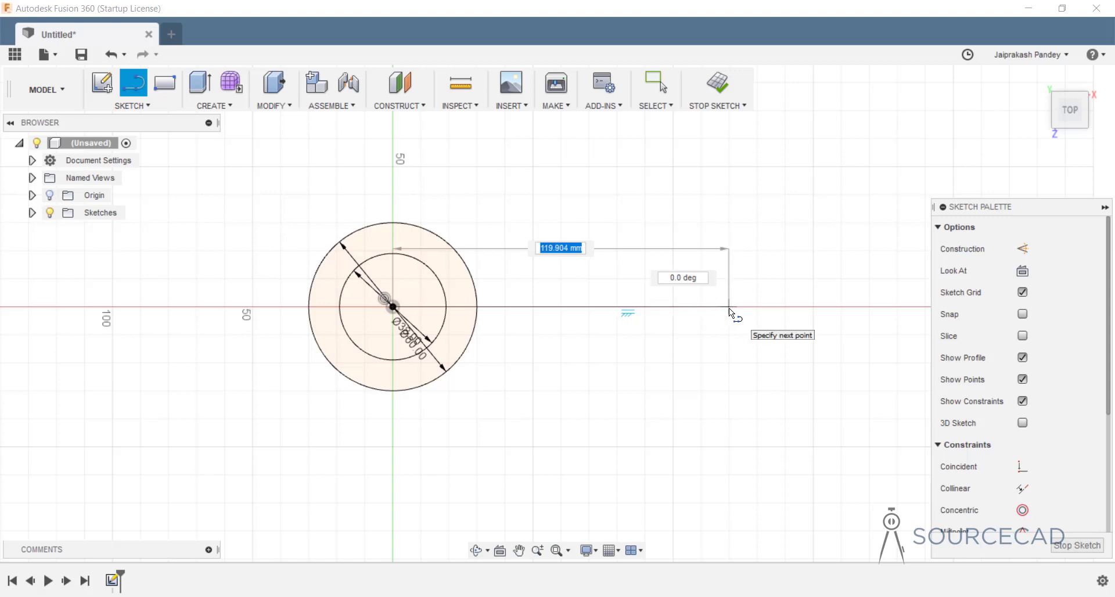
text(50)
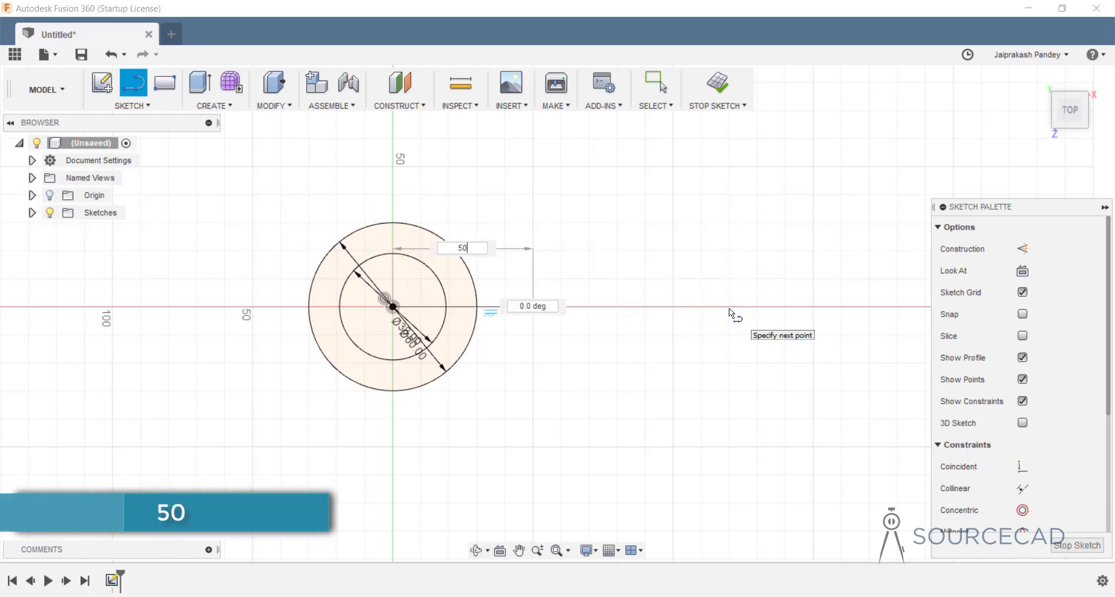
key(Return)
key(Escape)
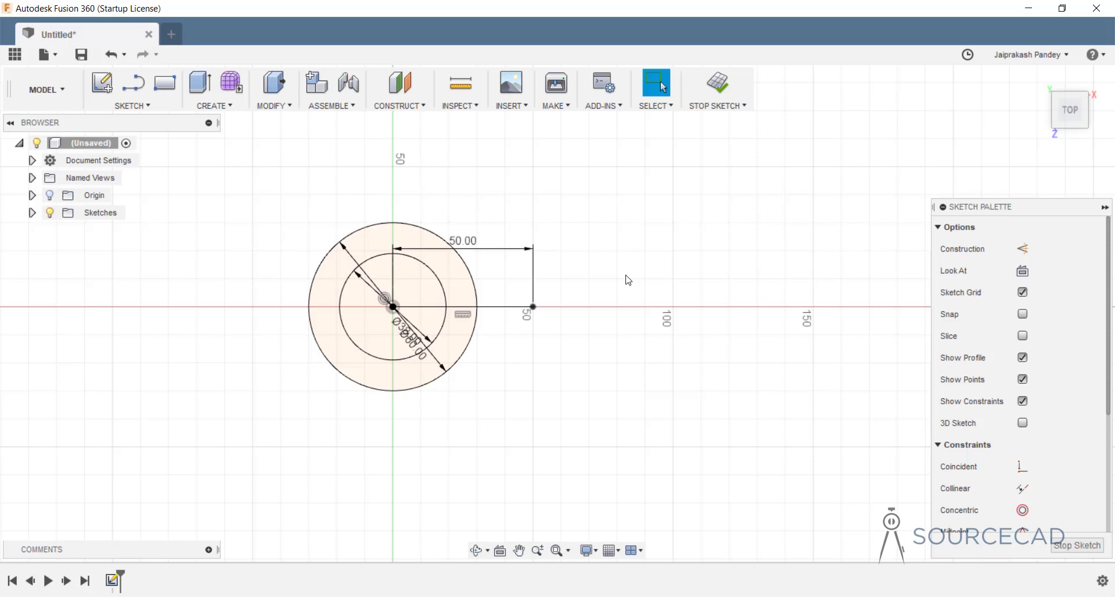
click(514, 307)
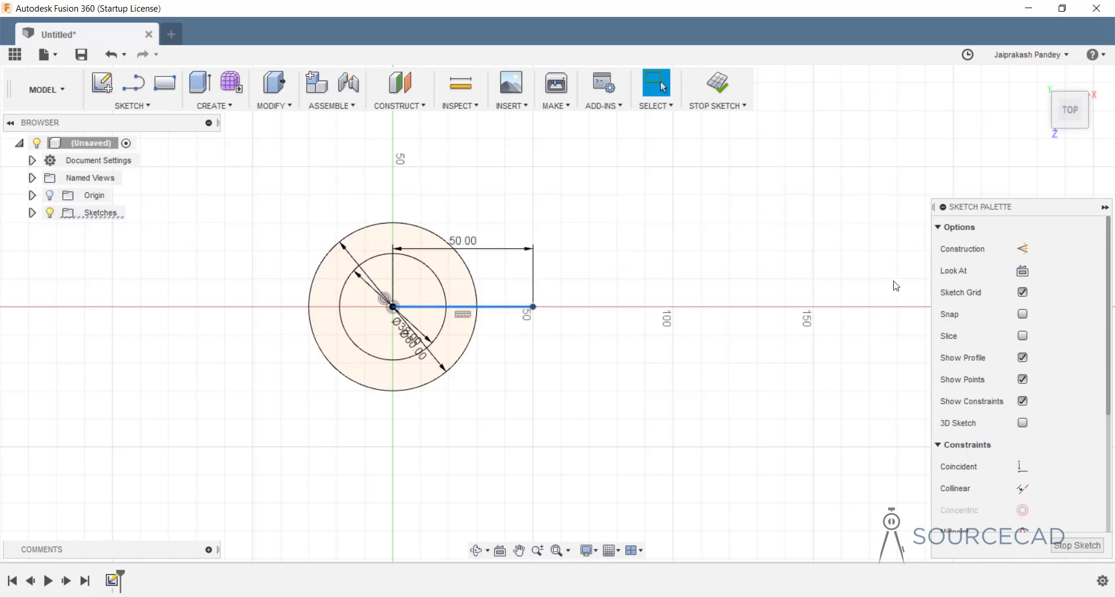
click(1021, 250)
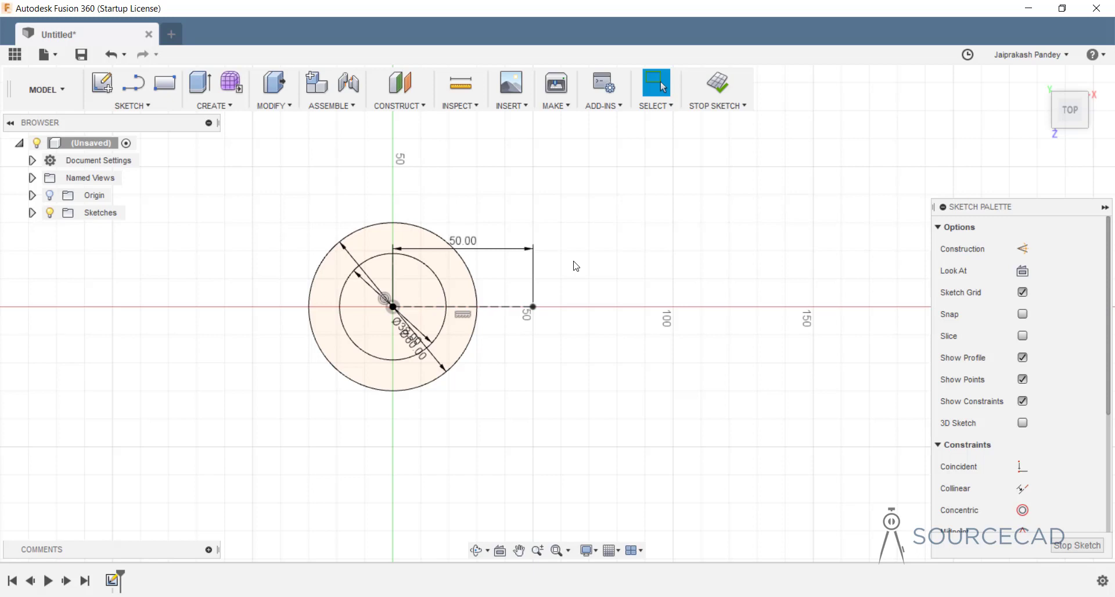
- Draw a 16 mm diameter circle centred on the outer end of the 50 mm construction line
key(c)
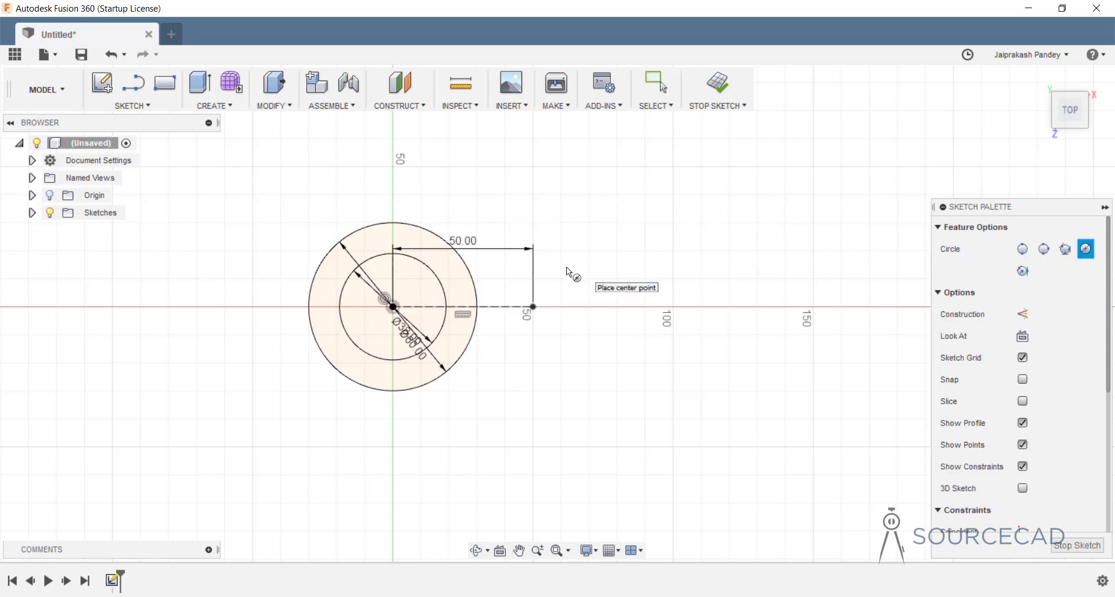
click(533, 306)
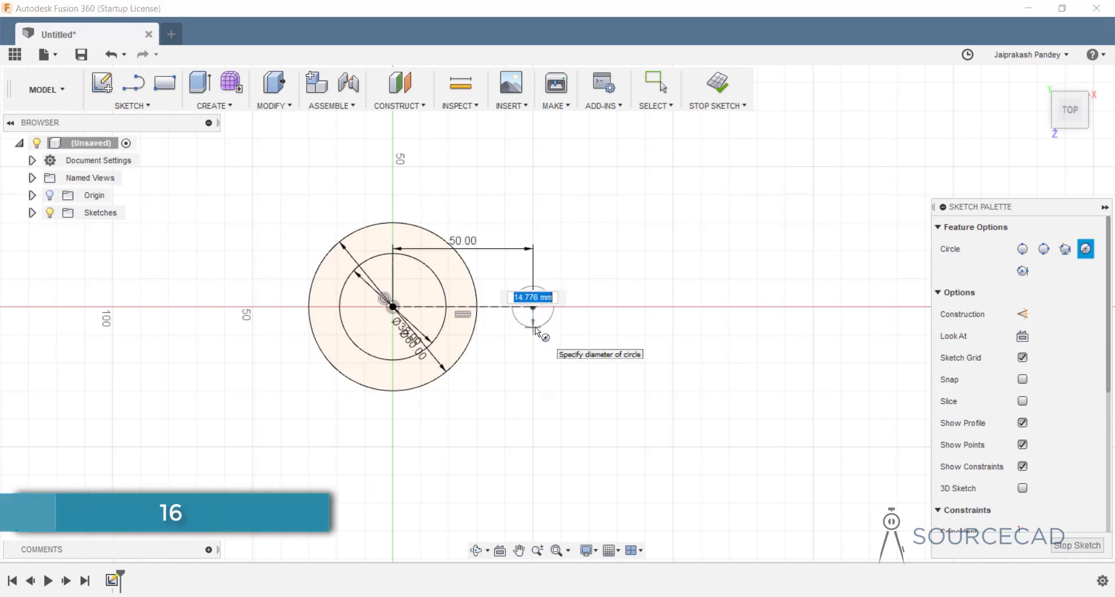
text(16)
key(Tab)
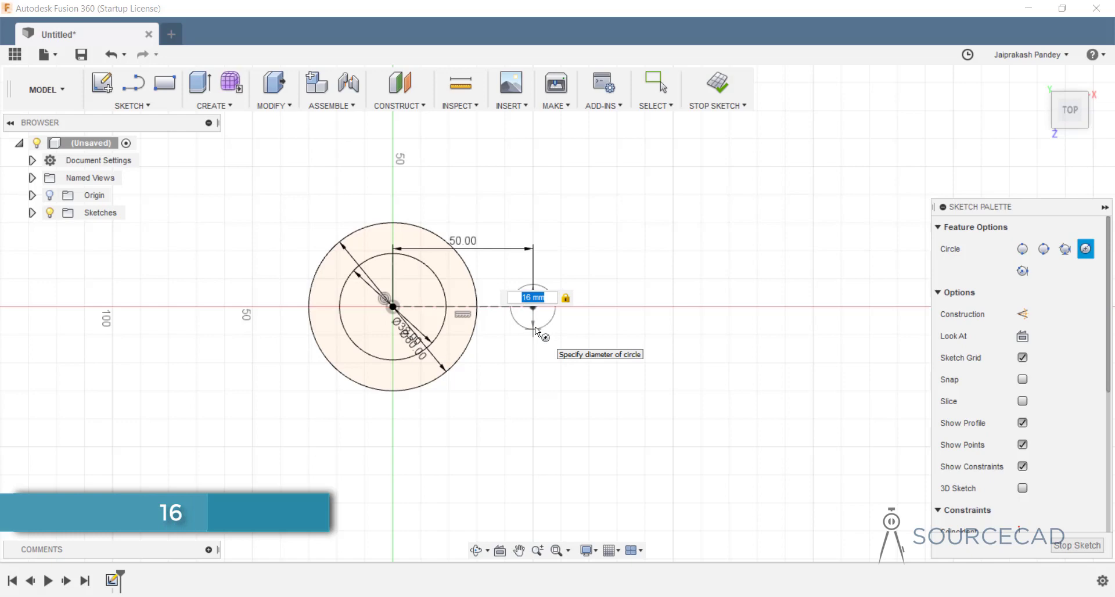
key(Return)
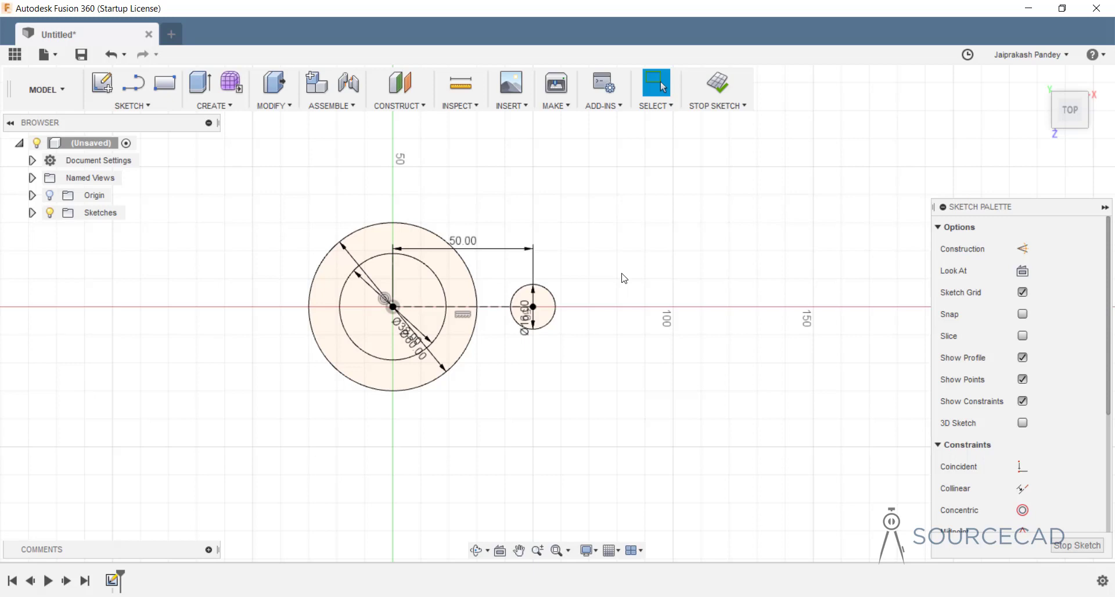
- Draw a 25 mm horizontal line outward from the 16 mm circle's centre and convert it to a construction line
key(l)
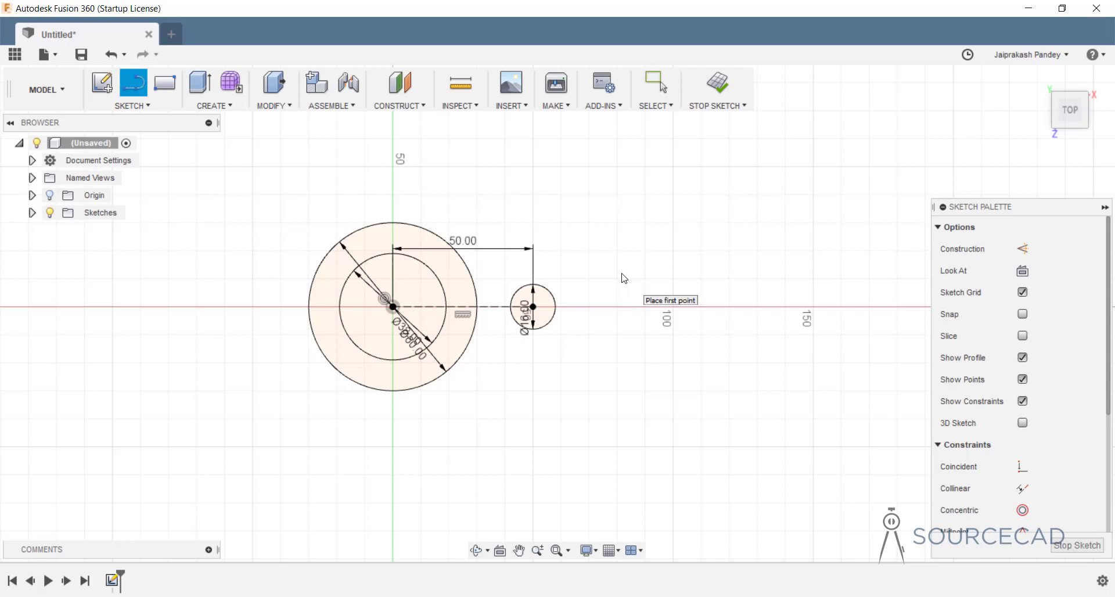
click(533, 307)
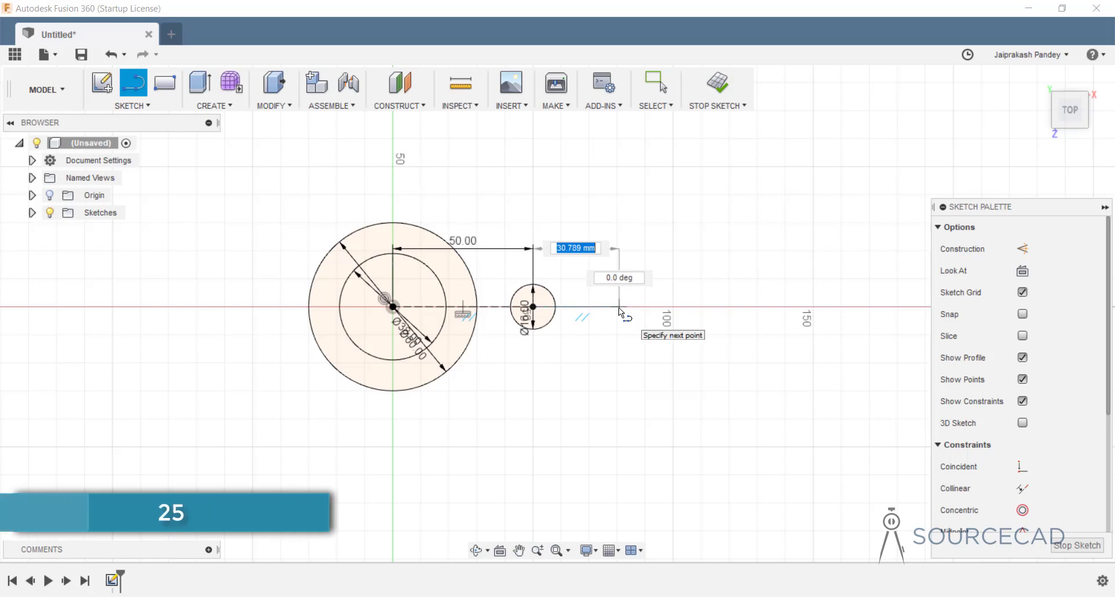
text(25)
key(Return)
key(Escape)
click(588, 307)
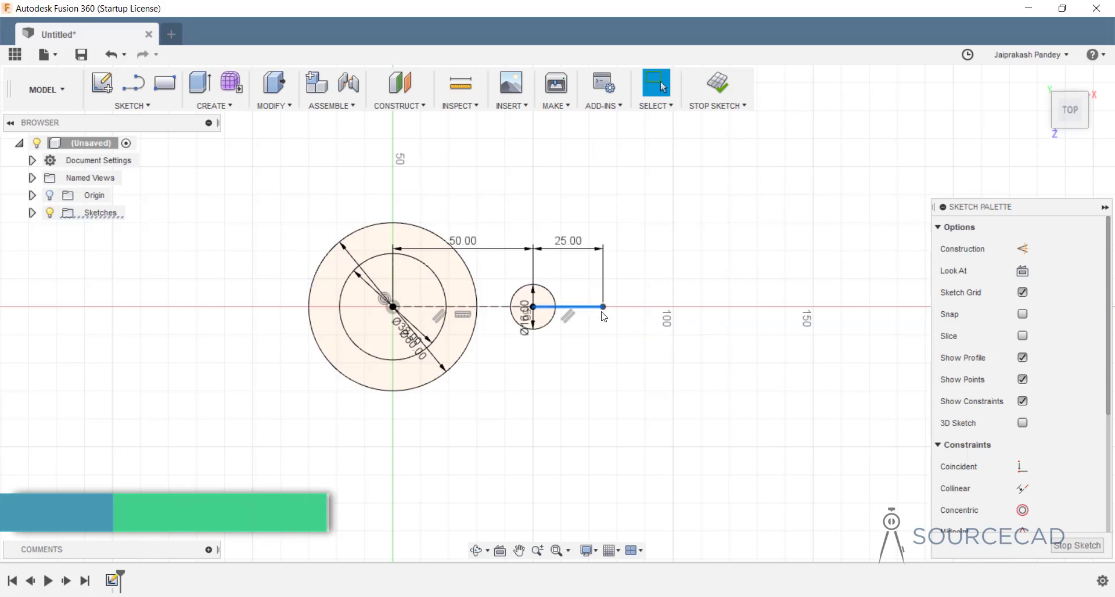
click(1022, 249)
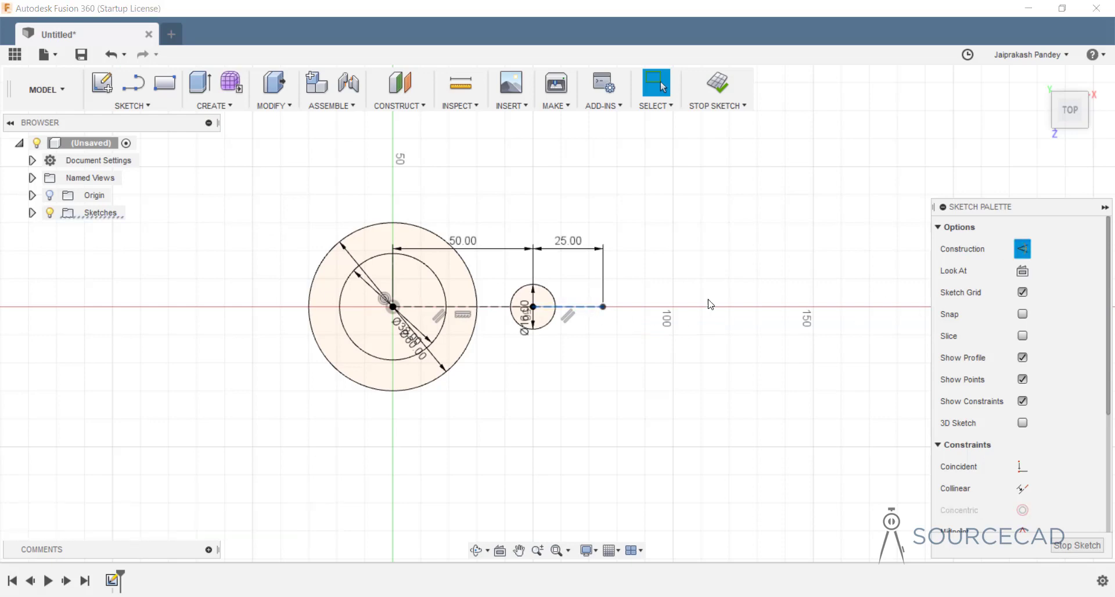
click(695, 261)
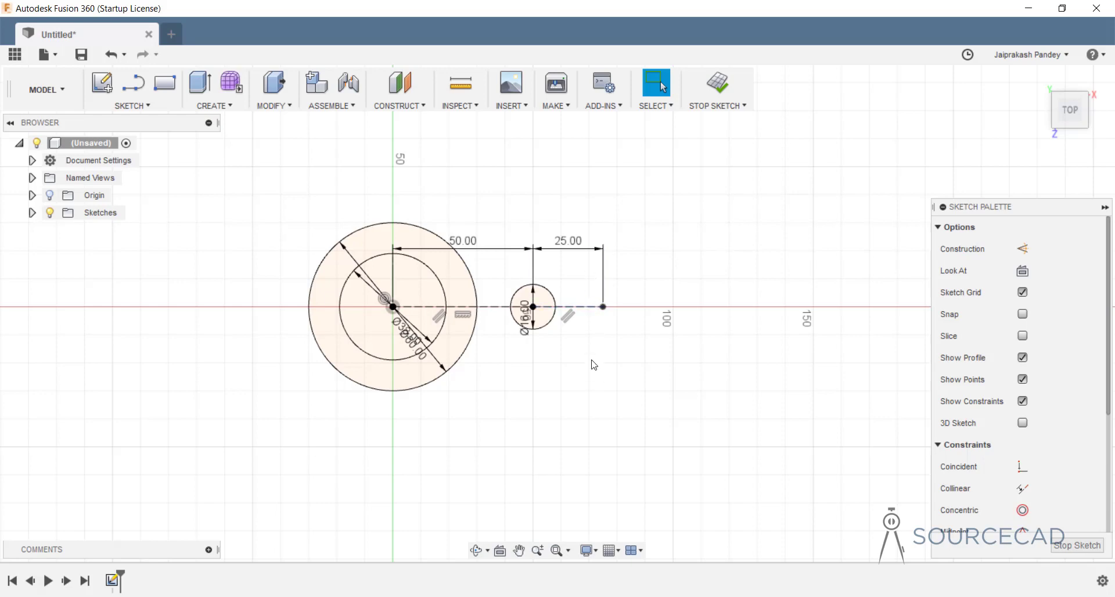
- Offset the 25 mm construction line 8 mm upward, level with the top of the 16 mm circle
key(o)
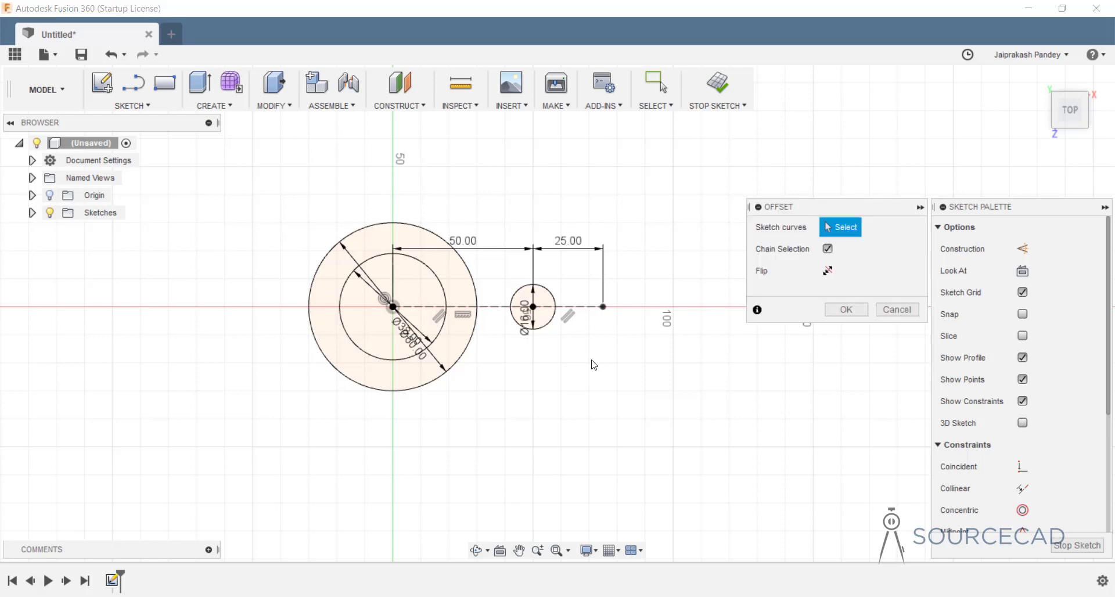
click(587, 309)
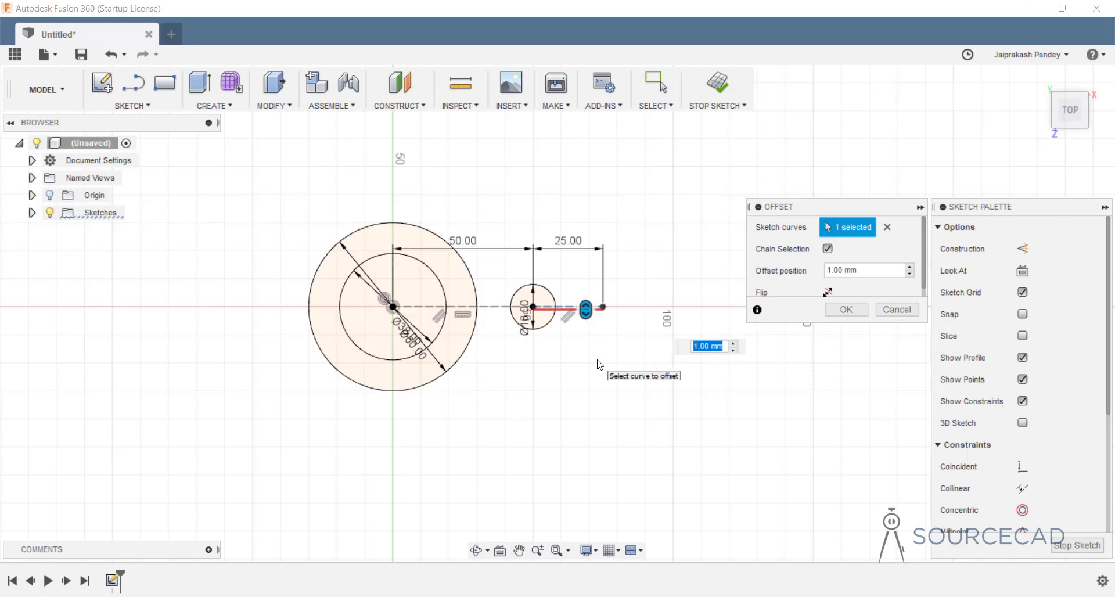
drag(585, 308, 586, 277)
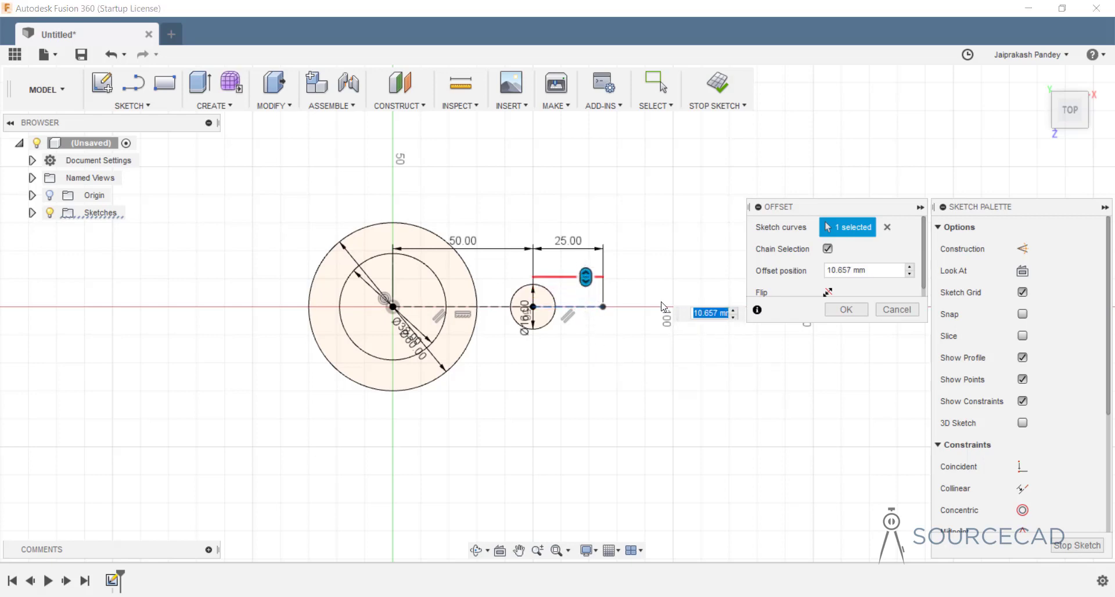
drag(868, 271, 783, 277)
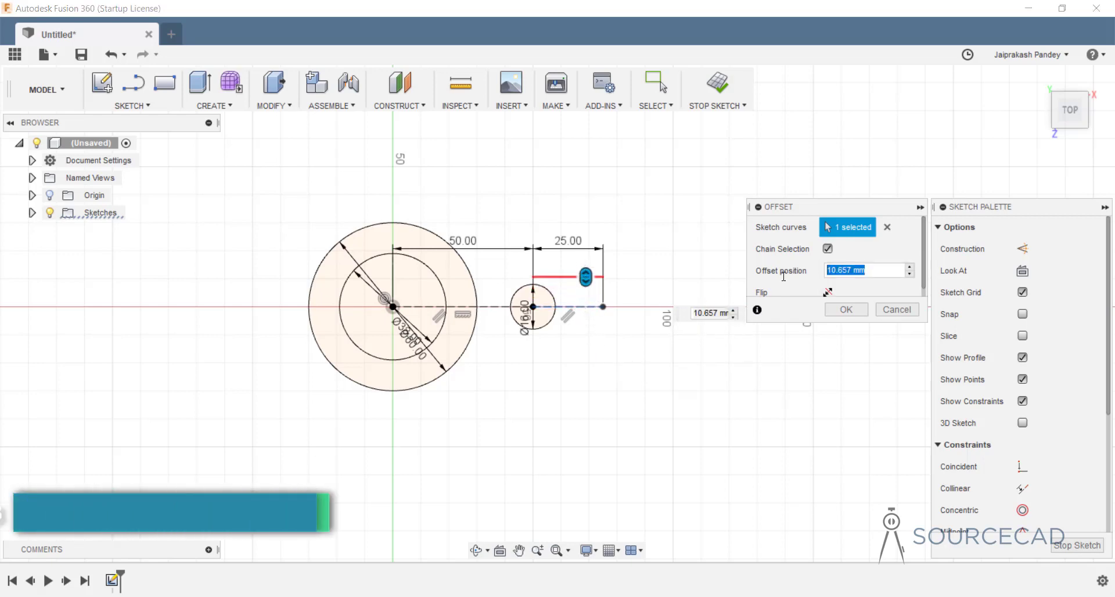
text(8)
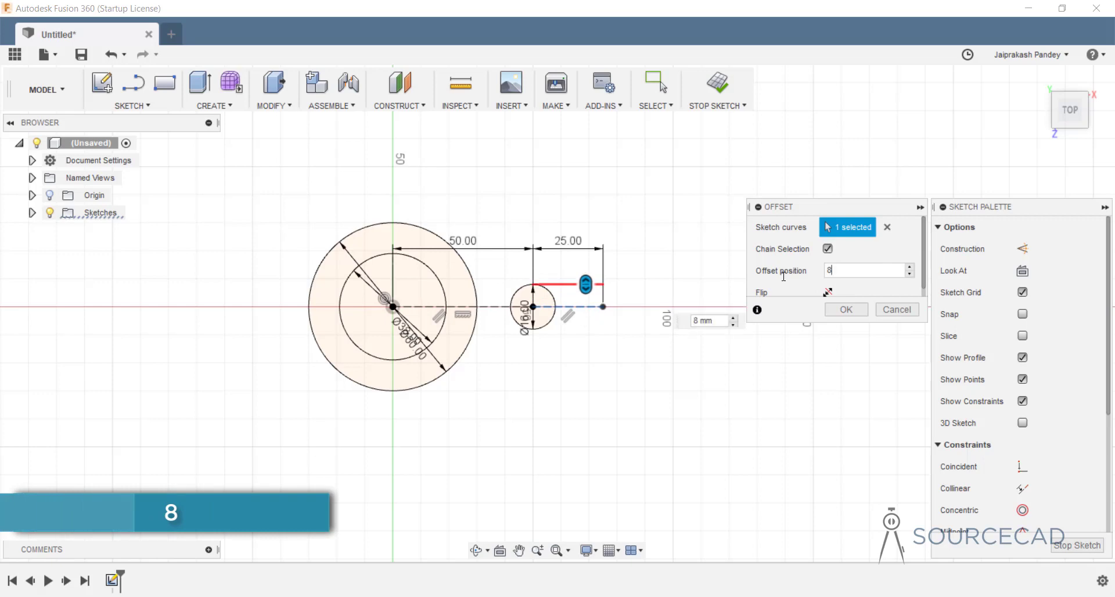
click(846, 310)
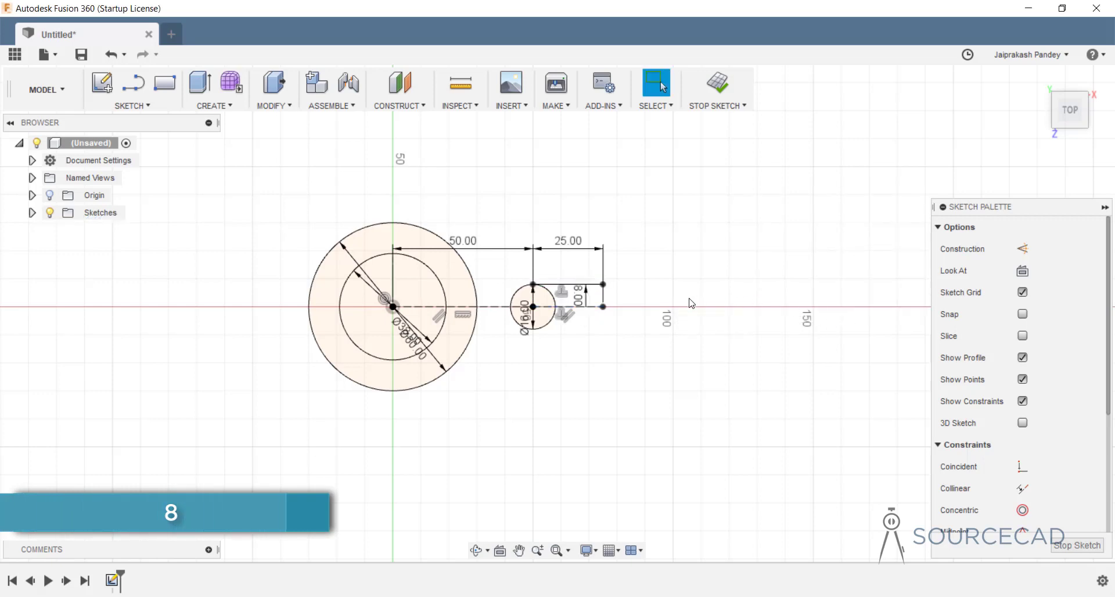
- Offset the 25 mm construction line 8 mm downward, level with the lower edge of the 16 mm circle
key(o)
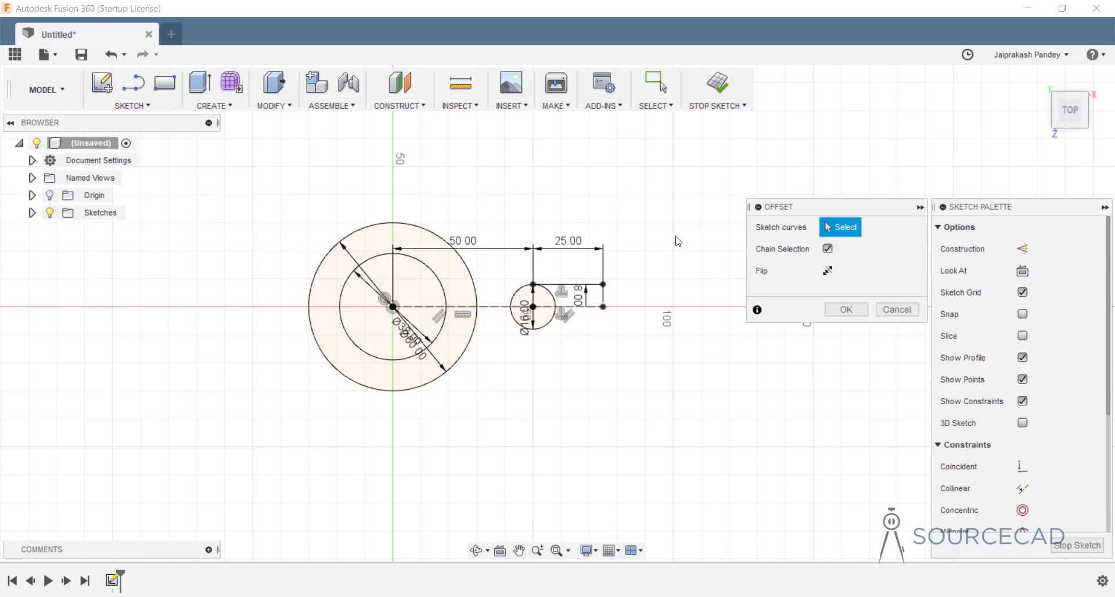
click(595, 311)
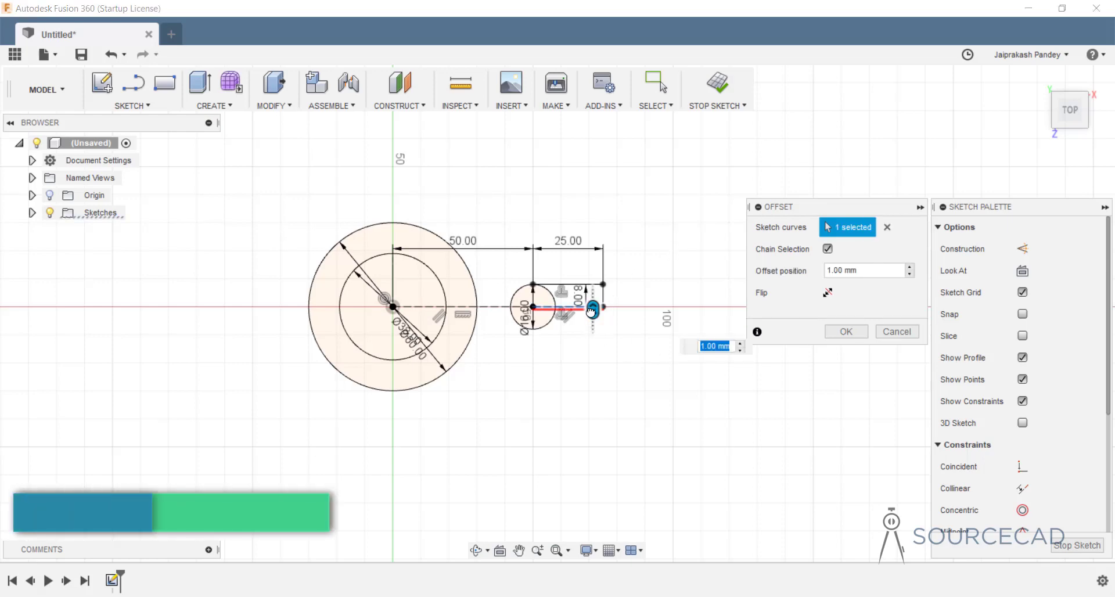
text(8)
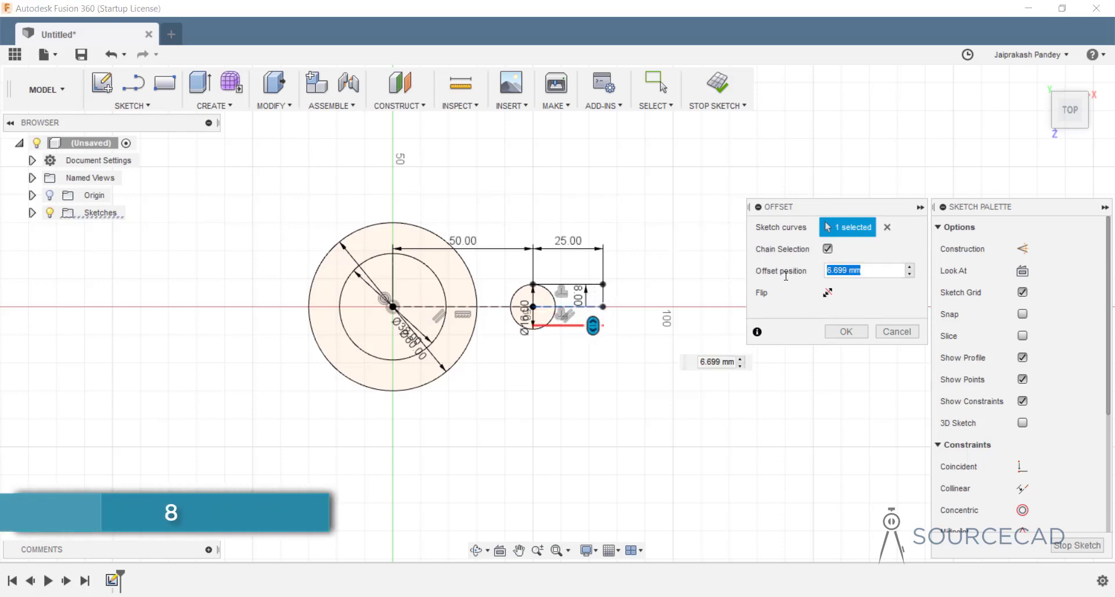
click(846, 331)
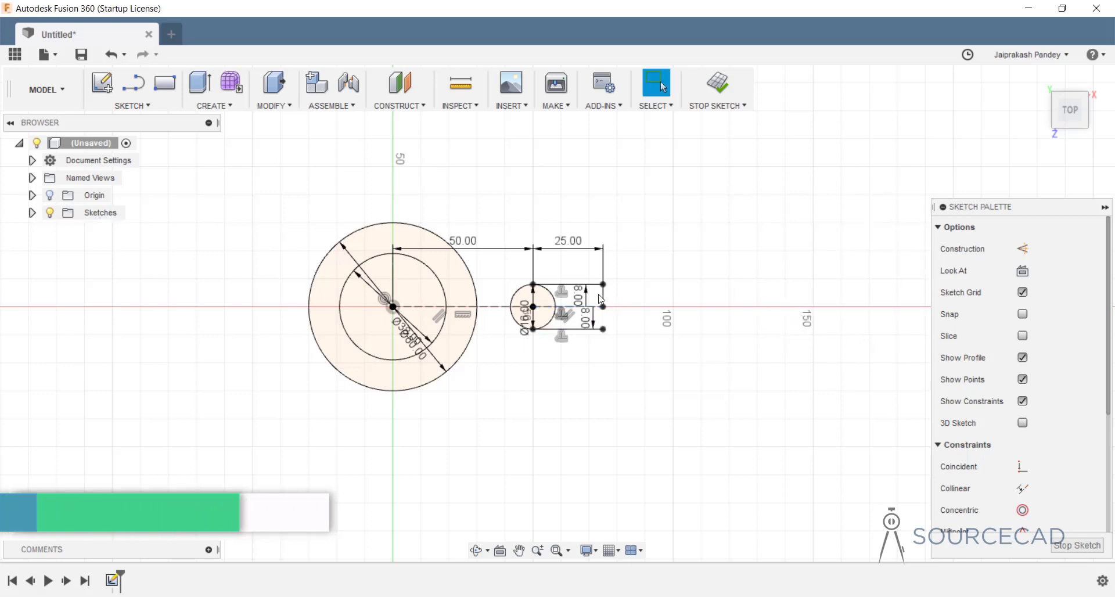
- Draw a 12 mm diameter two-point circle from the outer end of the upper offset line, running inward along that line
scroll(603, 286, up, 3)
scroll(603, 286, up, 1)
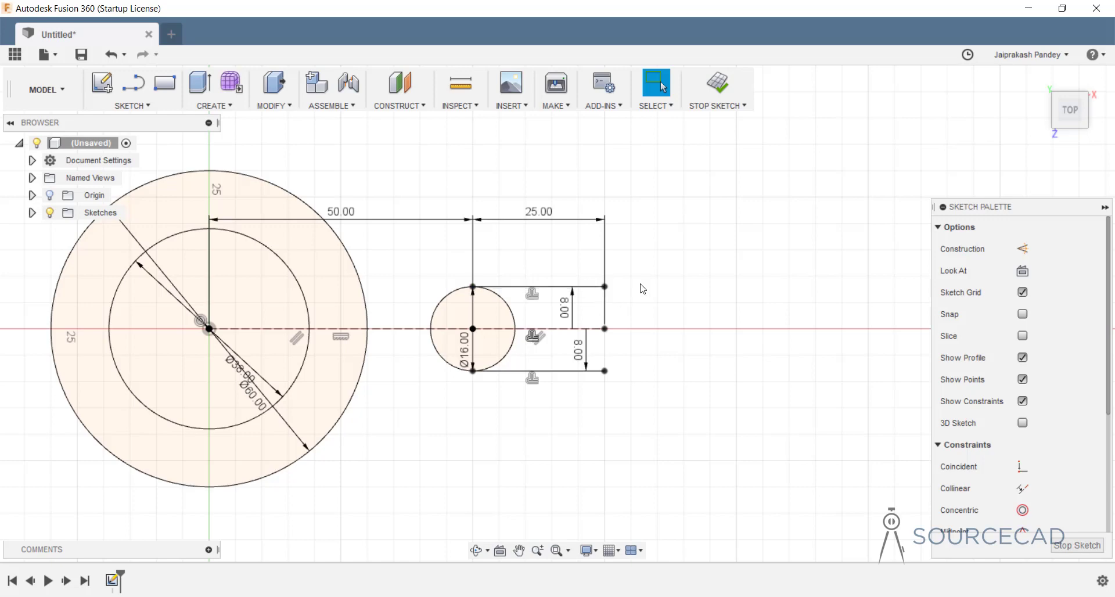
key(c)
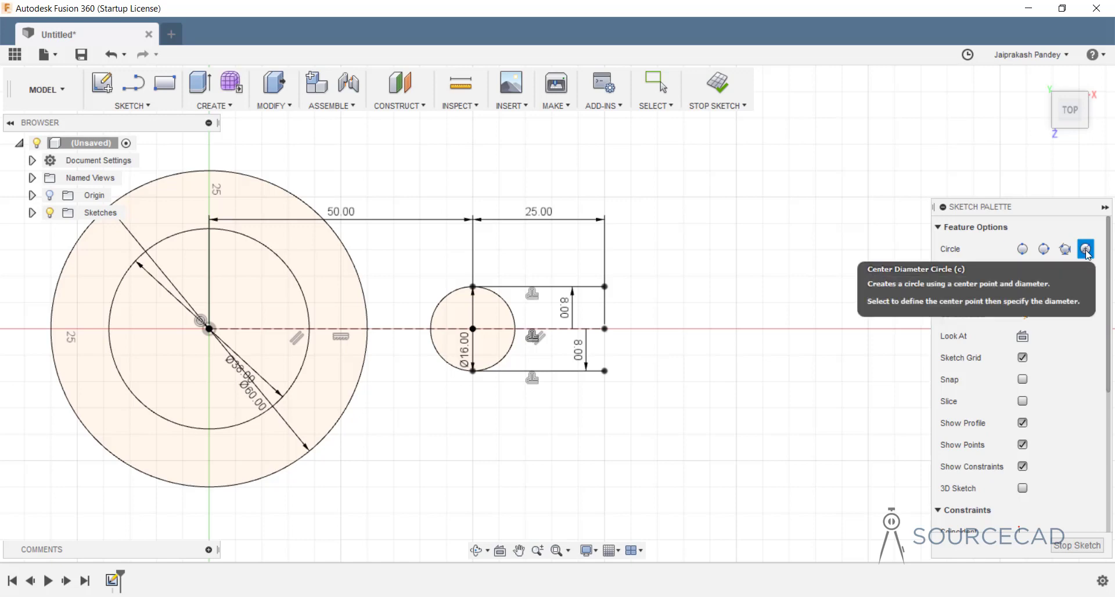
click(1023, 249)
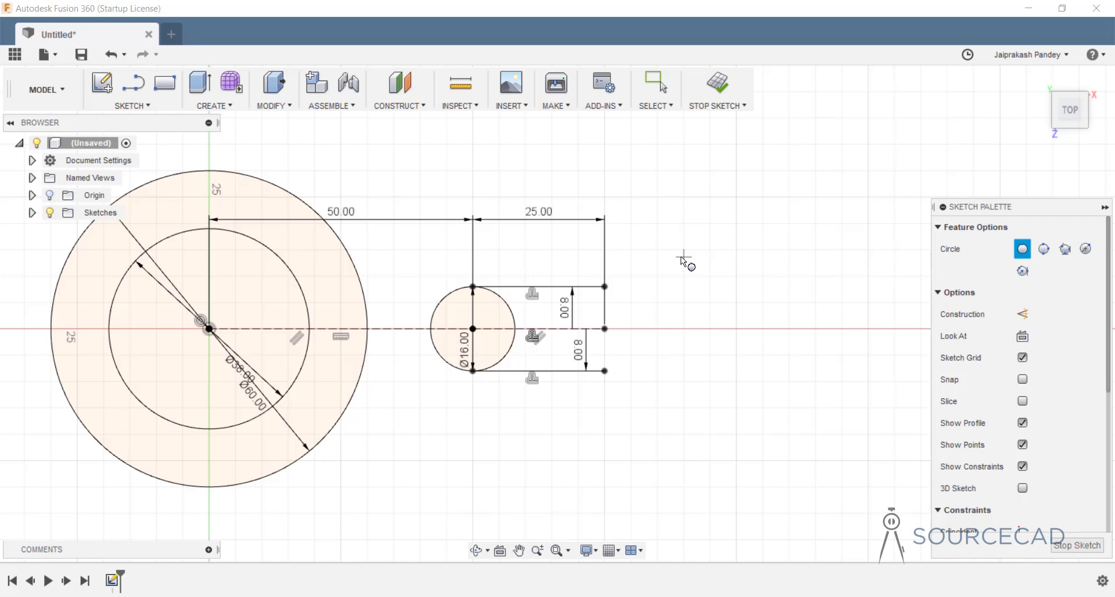
click(608, 287)
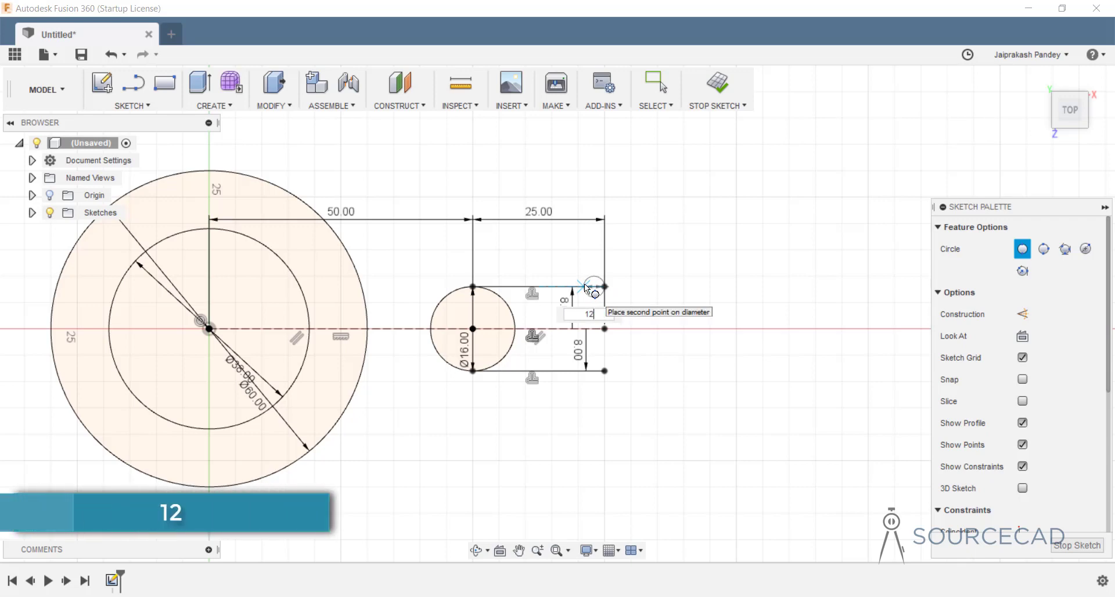
text(2)
key(Return)
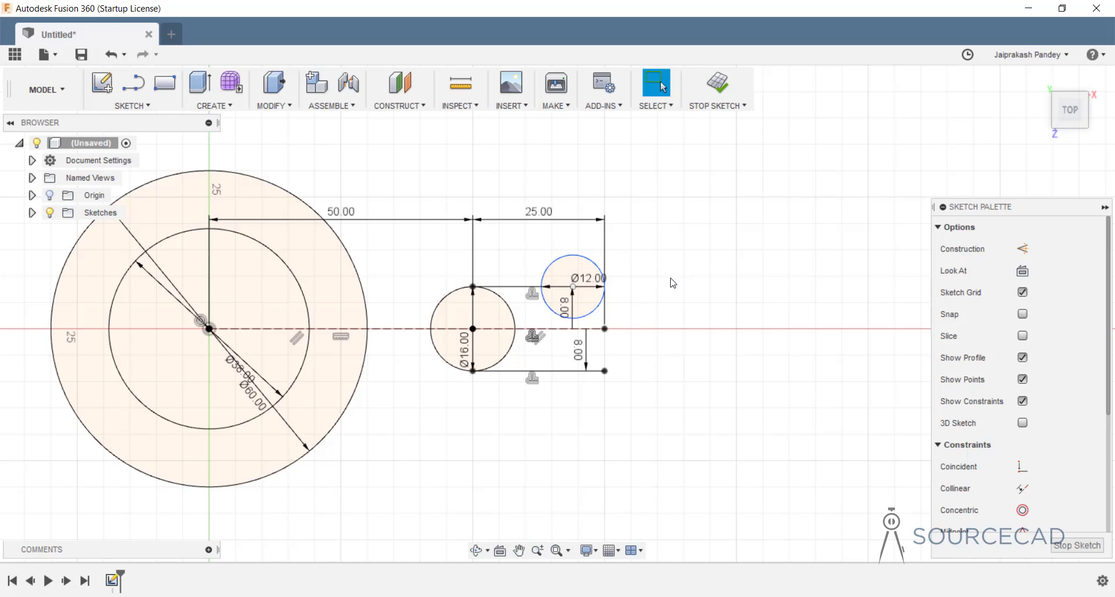
- Constrain the 12 mm circle's centre to be coincident with the upper offset line
click(576, 290)
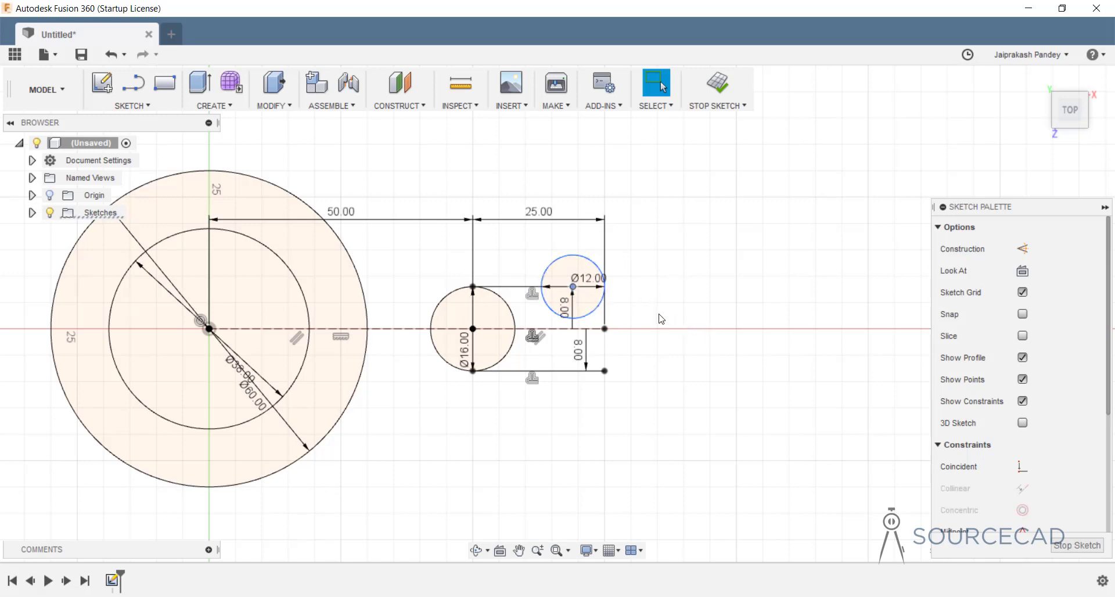
click(520, 291)
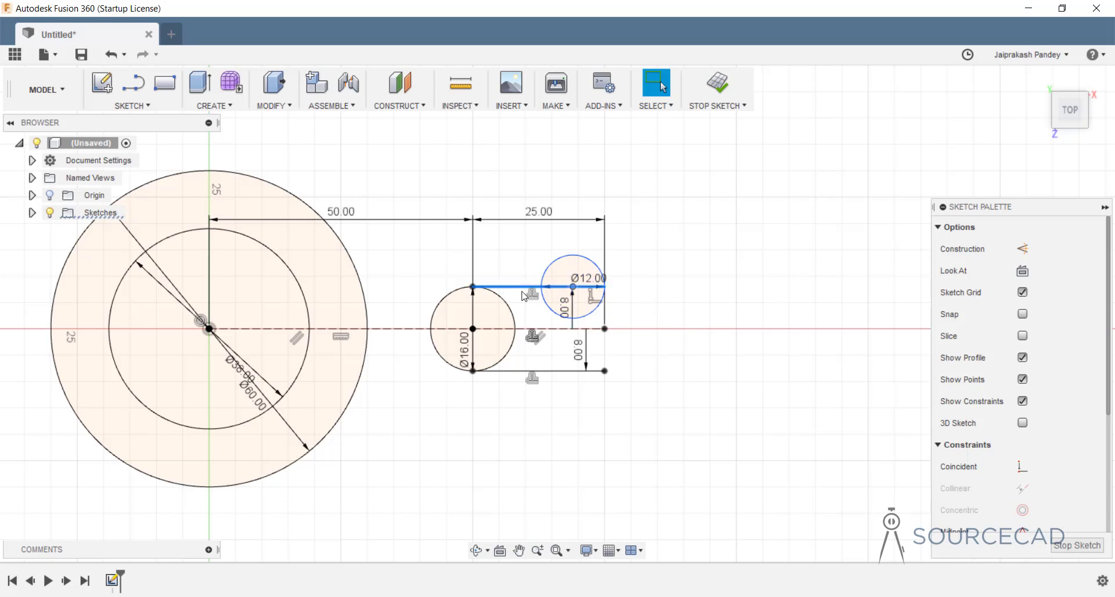
click(1022, 466)
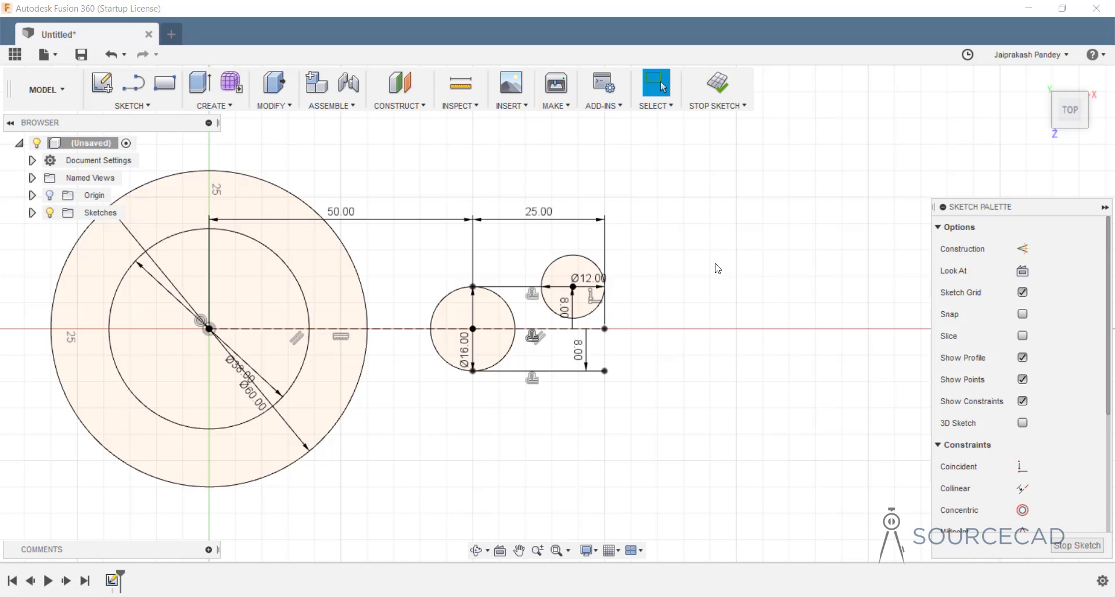
- Draw a slanted line from above the 60 mm circle down to just beyond the 12 mm circle
key(l)
middle_drag(249, 161, 340, 193)
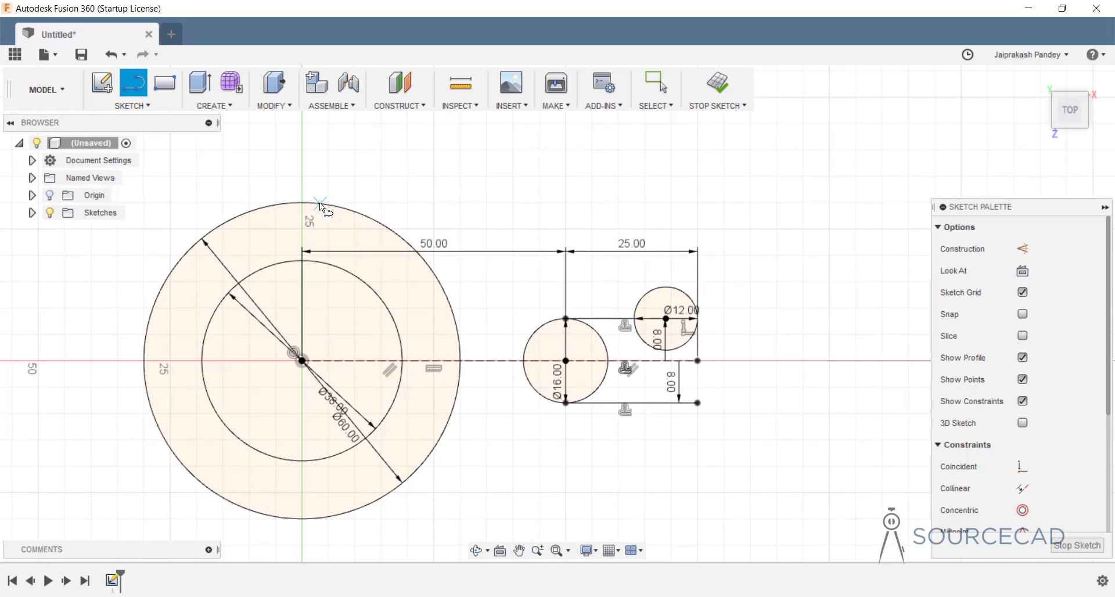
click(280, 184)
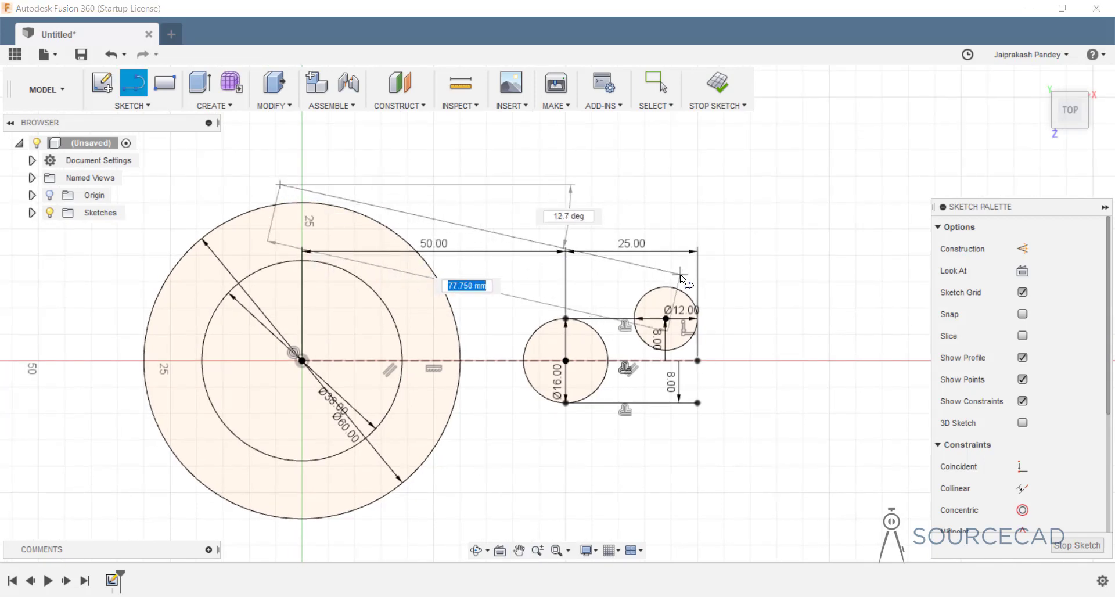
click(709, 289)
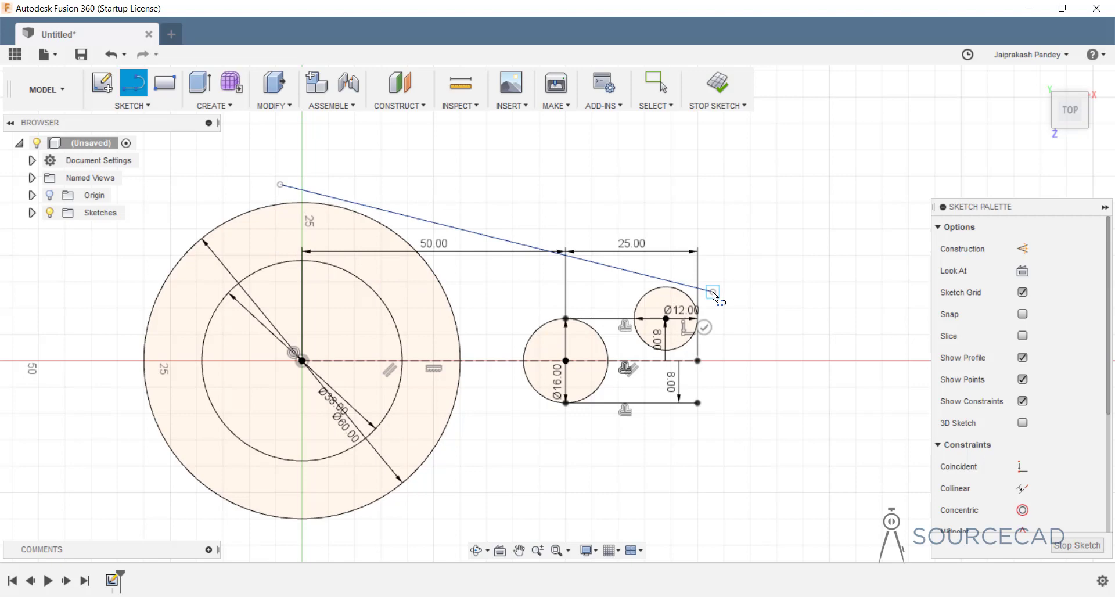
click(705, 326)
key(Escape)
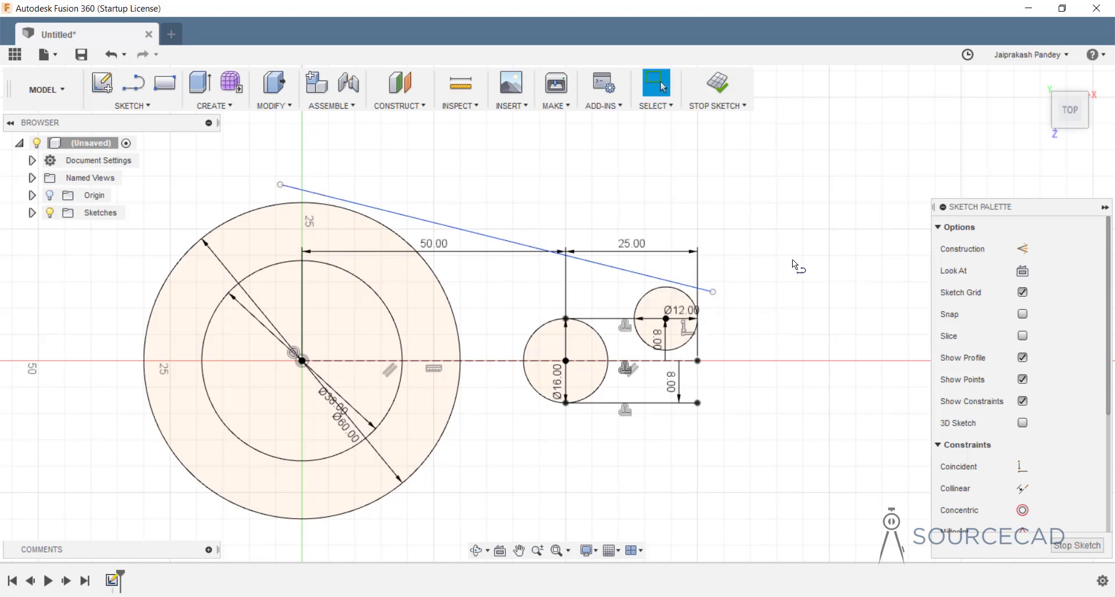
- Make the slanted line tangent to both the 60 mm circle and the 12 mm circle
click(347, 202)
click(343, 210)
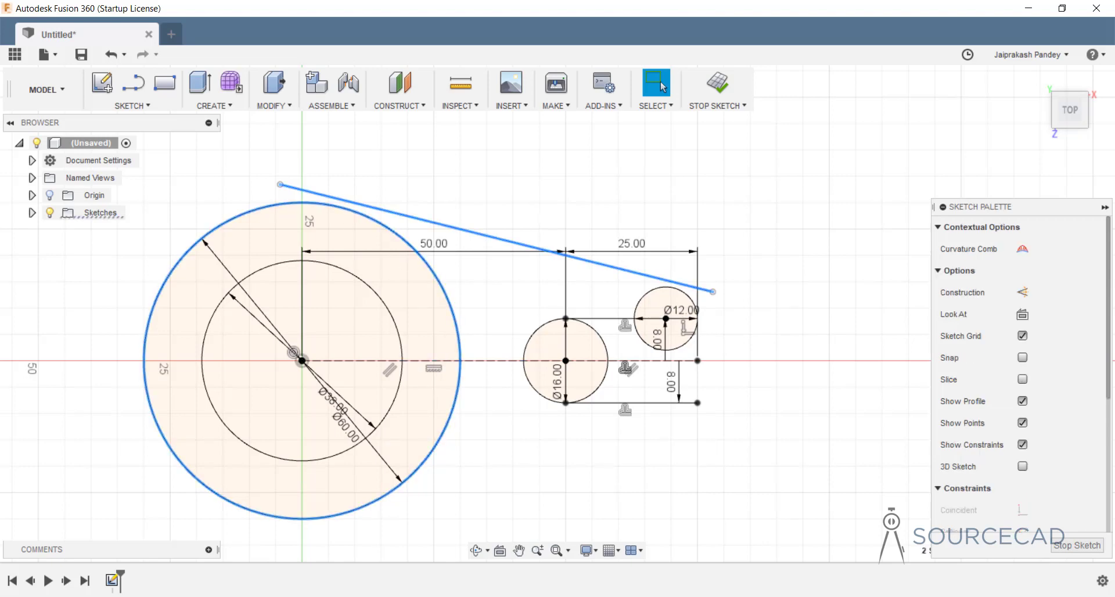
scroll(1051, 457, down, 3)
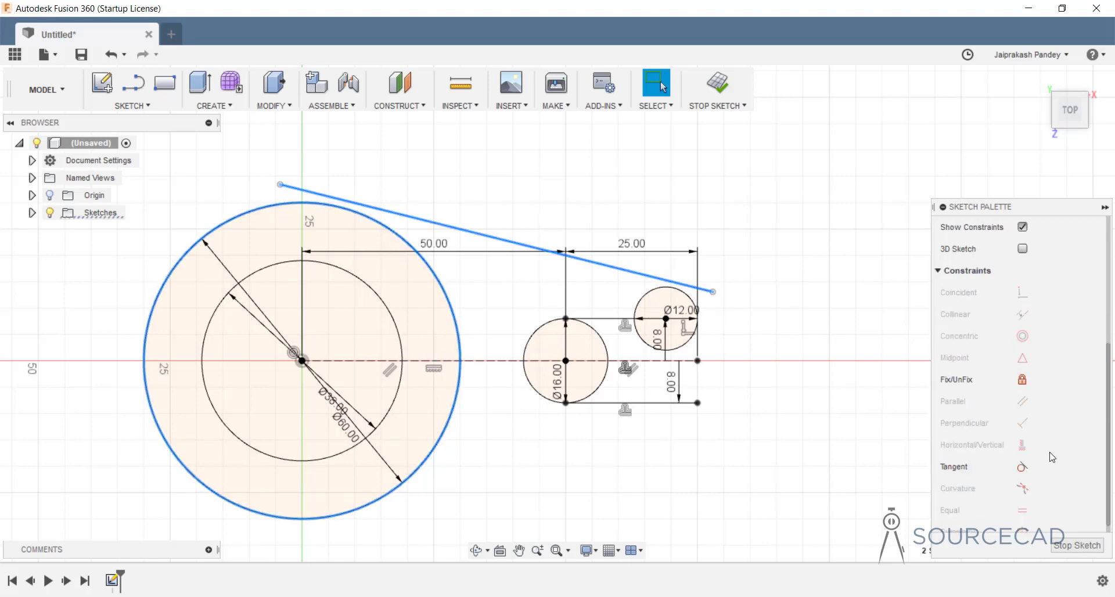
click(1022, 465)
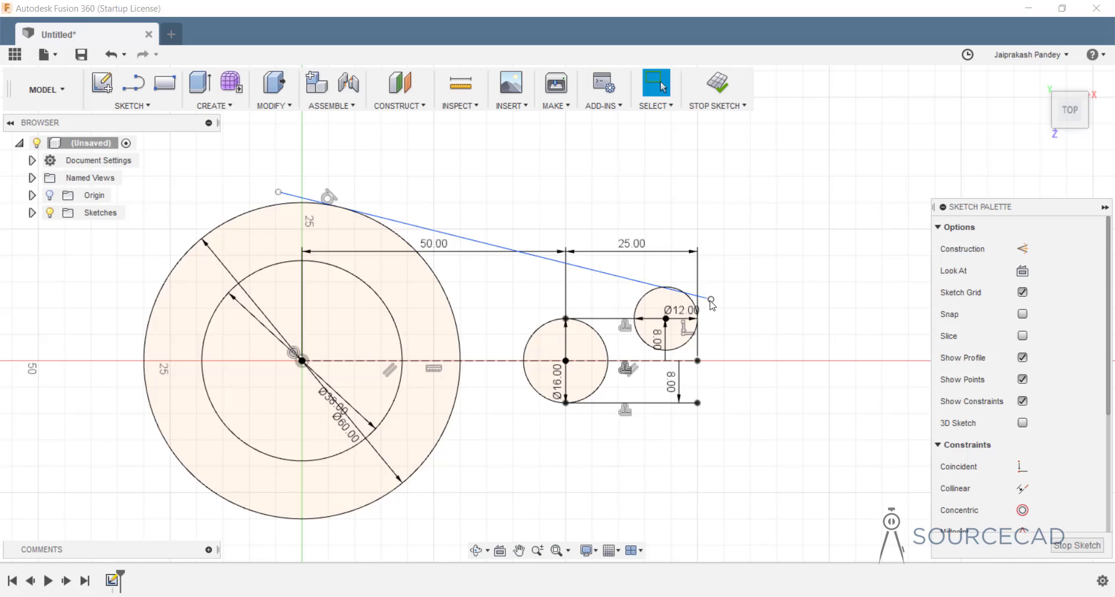
drag(711, 300, 712, 285)
click(686, 293)
scroll(1037, 484, down, 3)
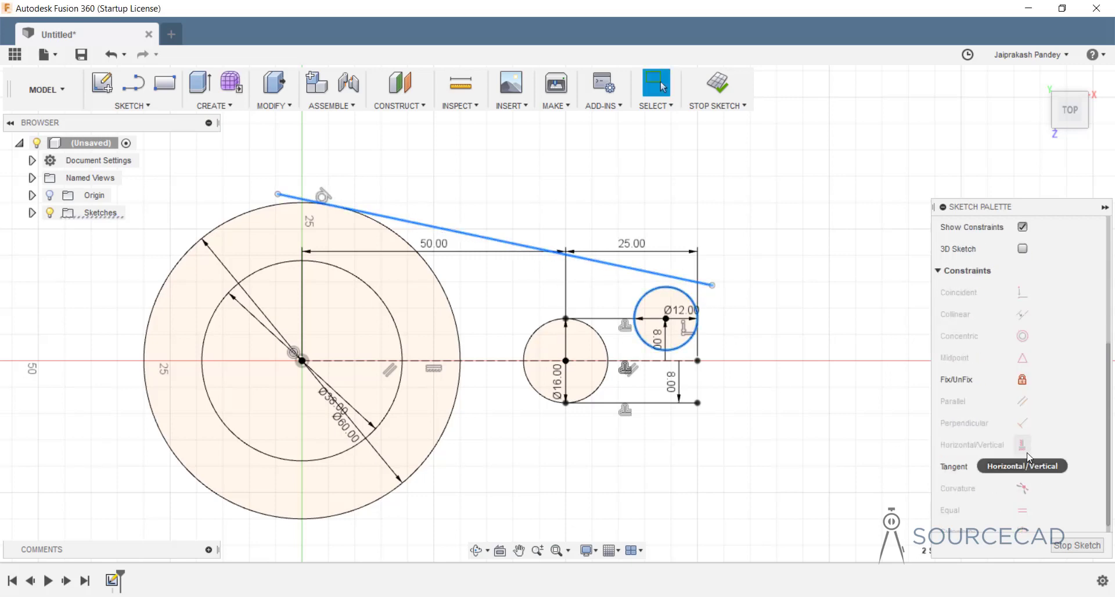
click(1024, 465)
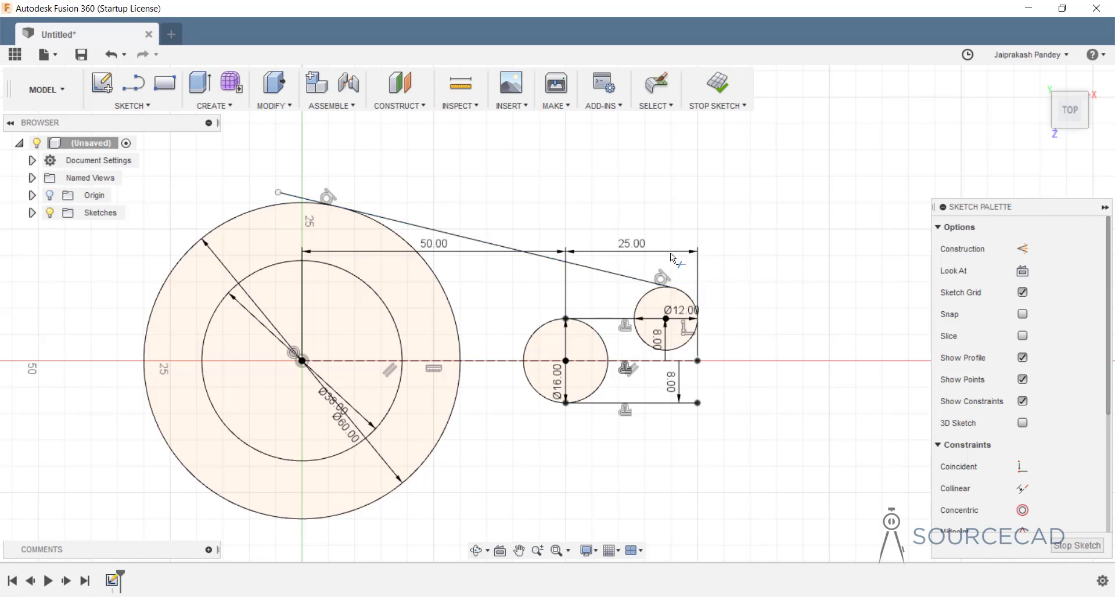
- Trim the slanted line's overhang, the lower half of the 12 mm circle and the slot-side half of the 16 mm circle
drag(279, 191, 292, 202)
click(683, 342)
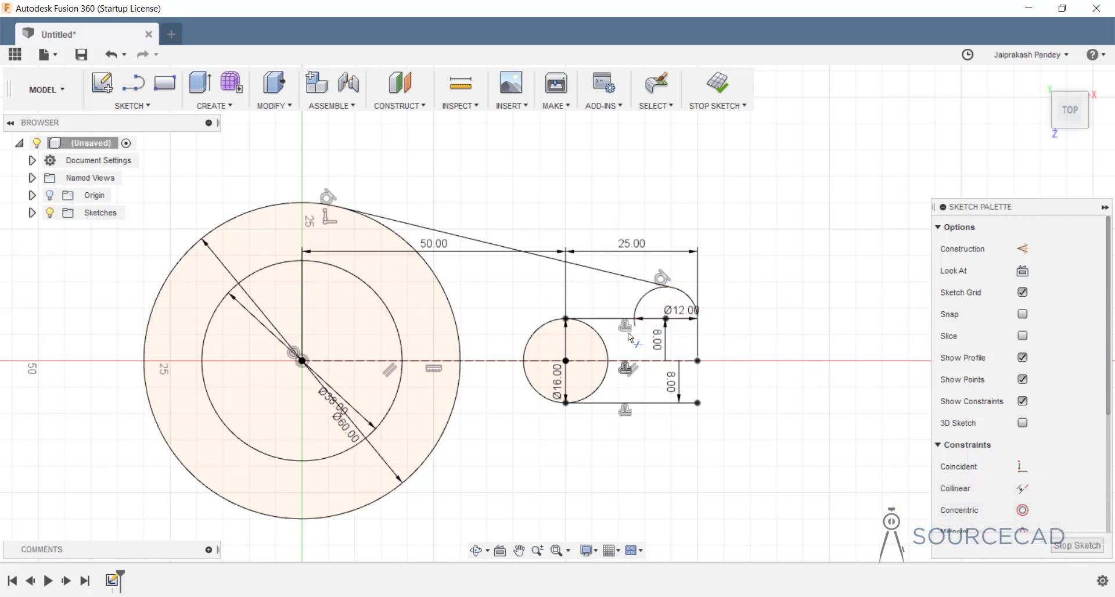
click(602, 344)
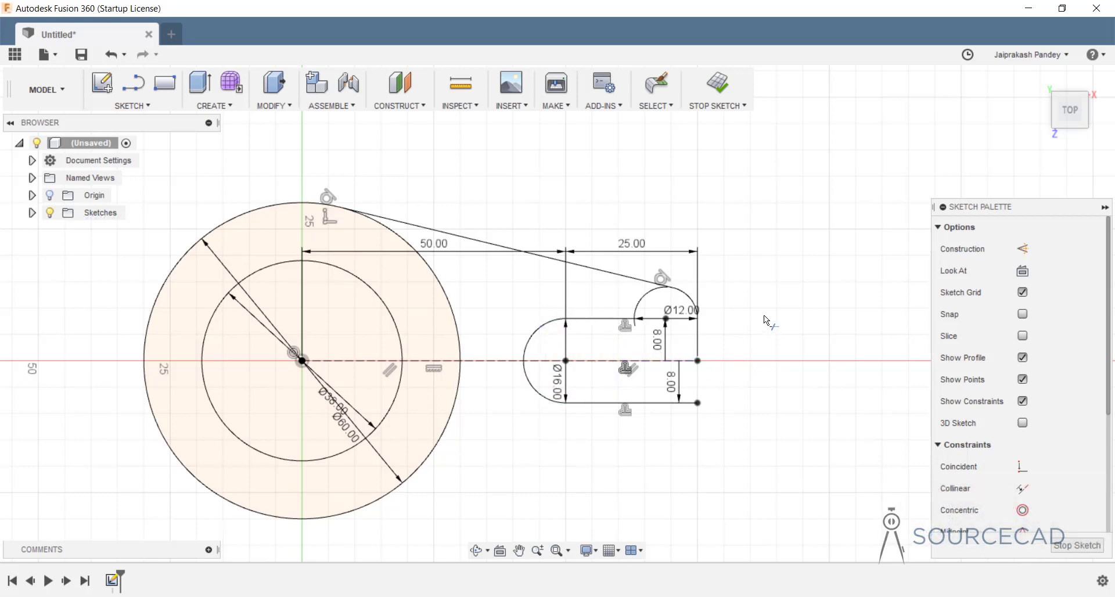
- Mirror the slanted tangent line and the outer part of the 12 mm arc about the horizontal construction centreline
key(Escape)
click(689, 300)
shift+click(617, 278)
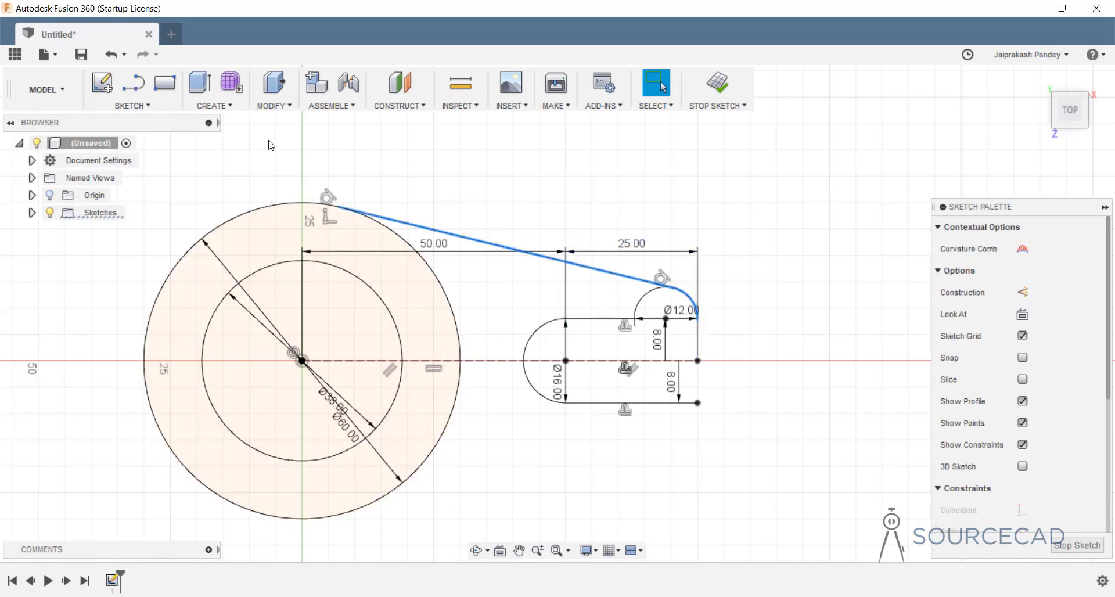
click(132, 106)
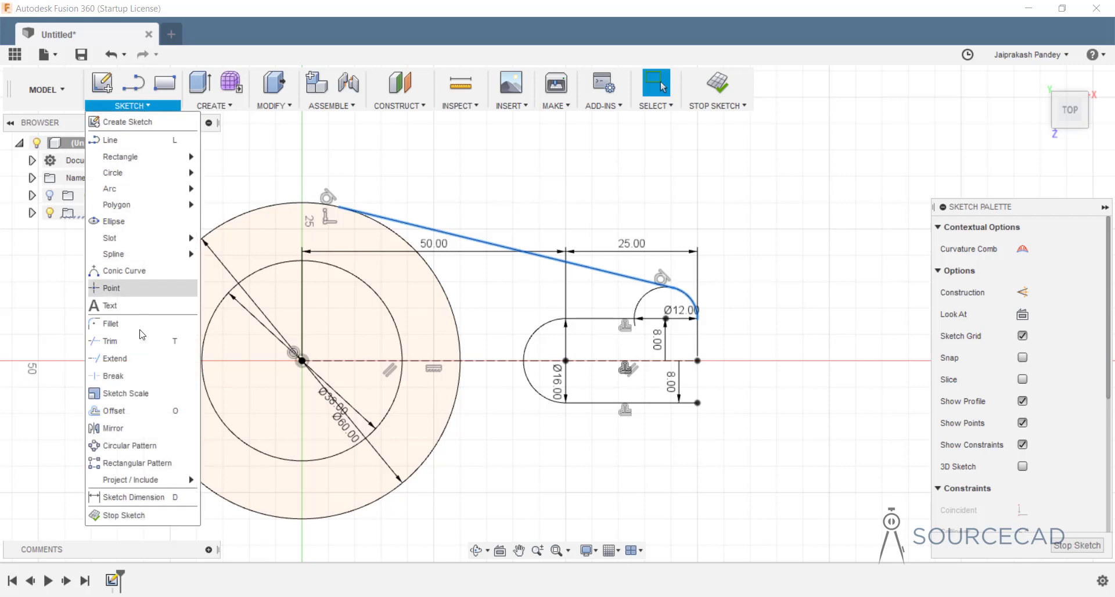
click(137, 429)
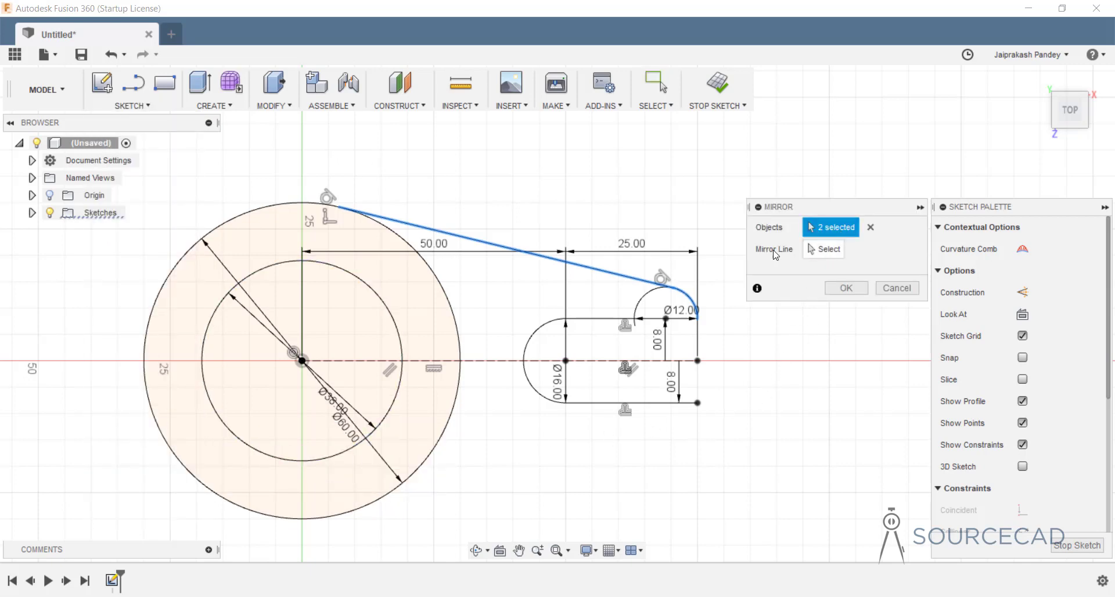
click(809, 246)
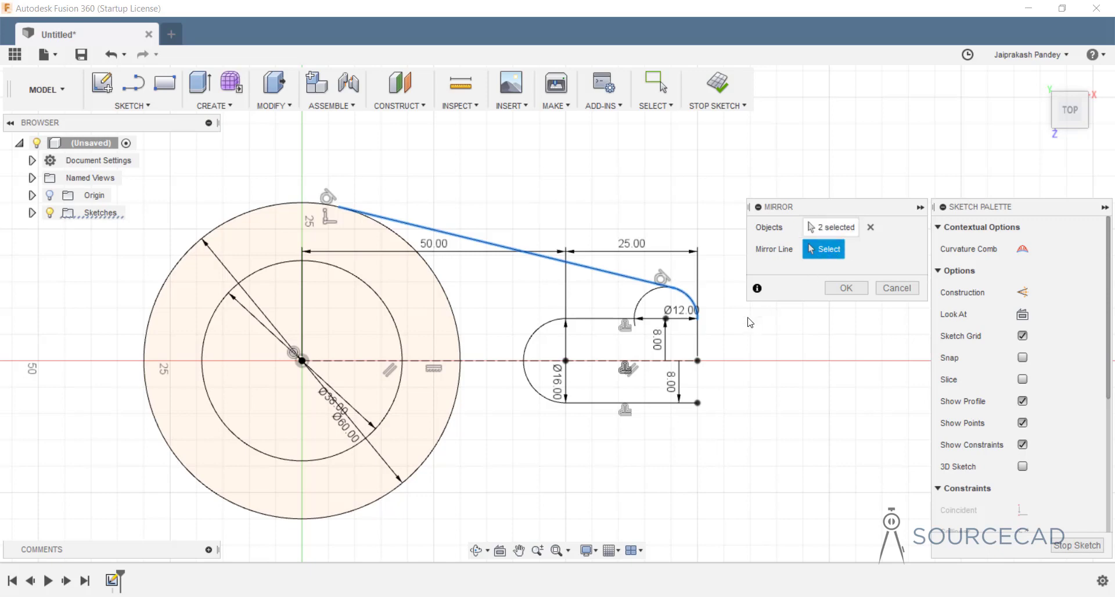
click(491, 365)
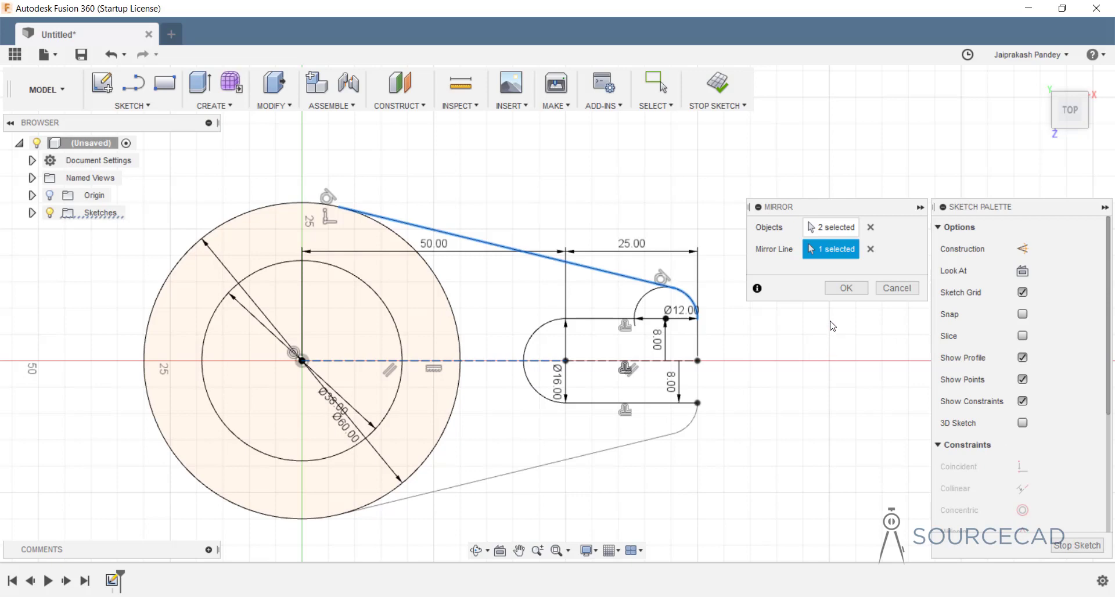
click(846, 289)
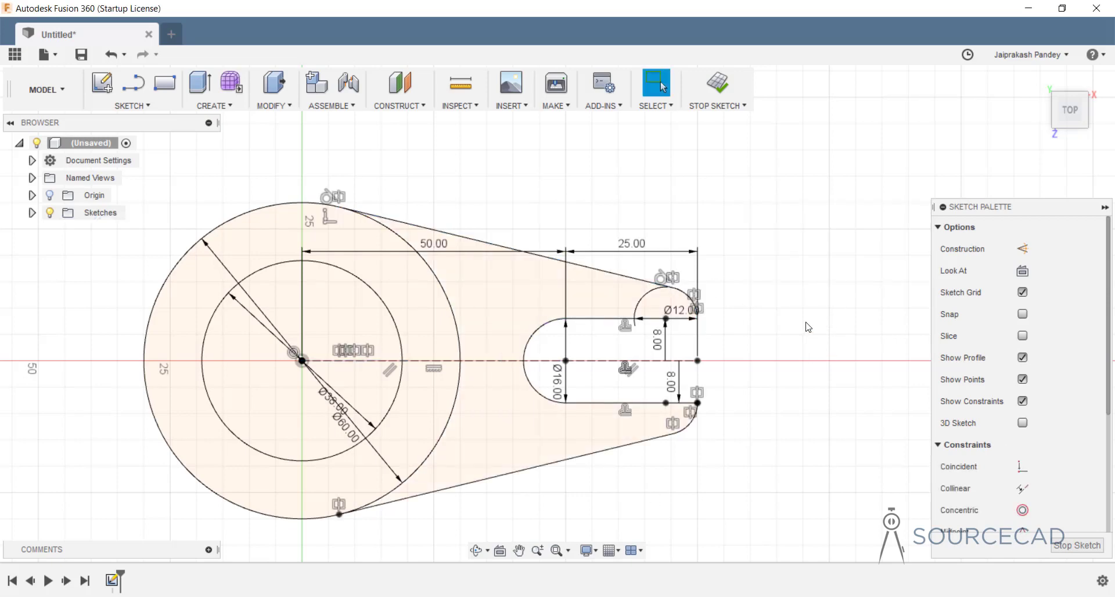
- Finish the sketch
scroll(808, 327, down, 2)
middle_drag(808, 327, 782, 297)
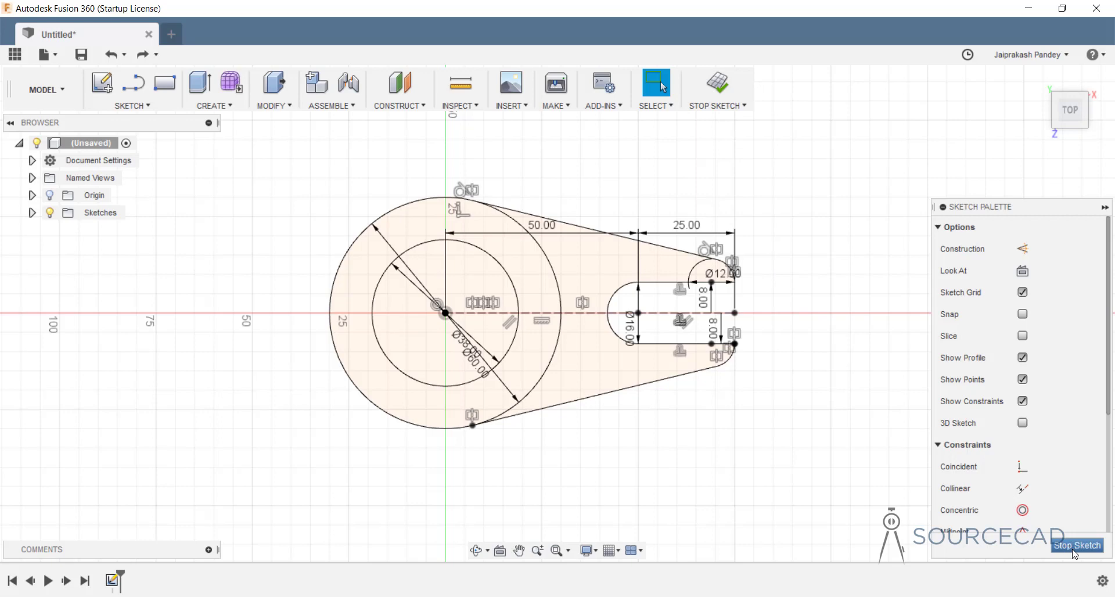
click(719, 88)
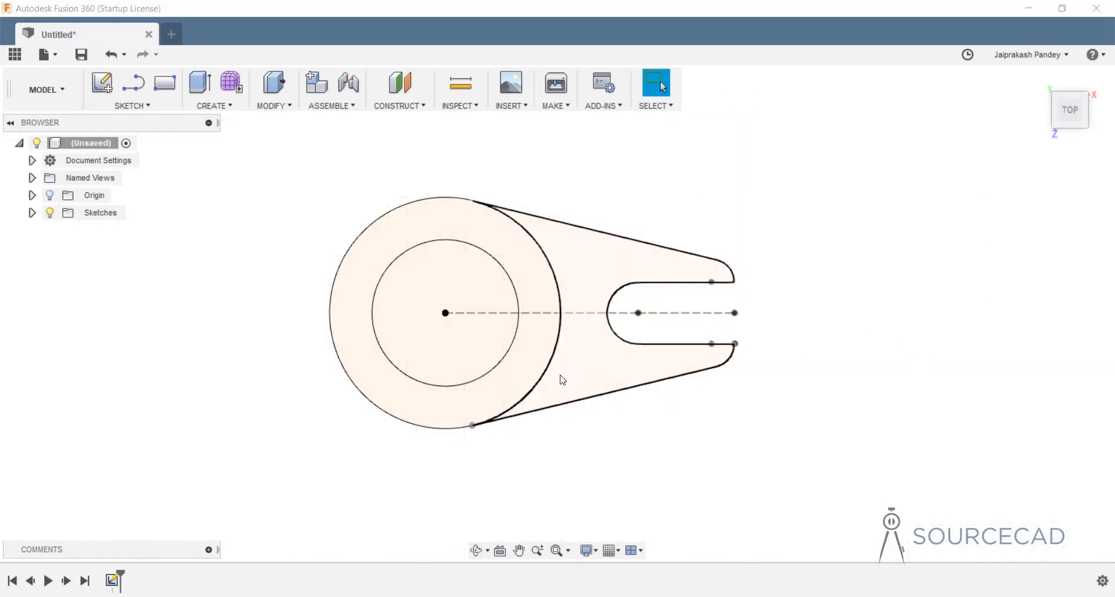
- Extrude the tapered slotted arm profile 12 mm to one side as a new body
click(465, 413)
shift+middle_drag(462, 381, 466, 341)
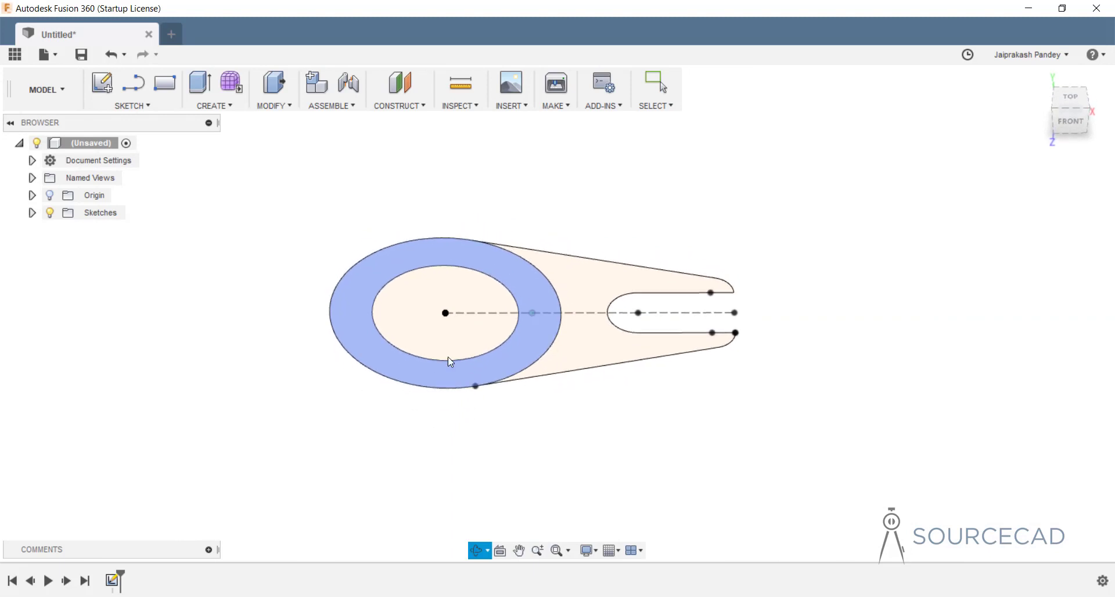
key(Escape)
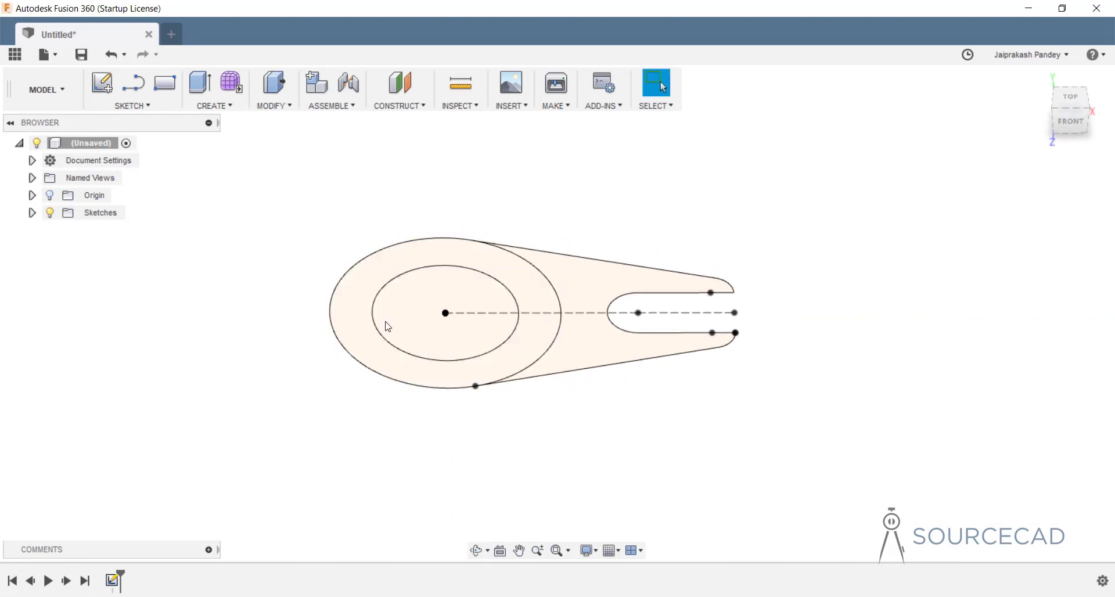
click(200, 82)
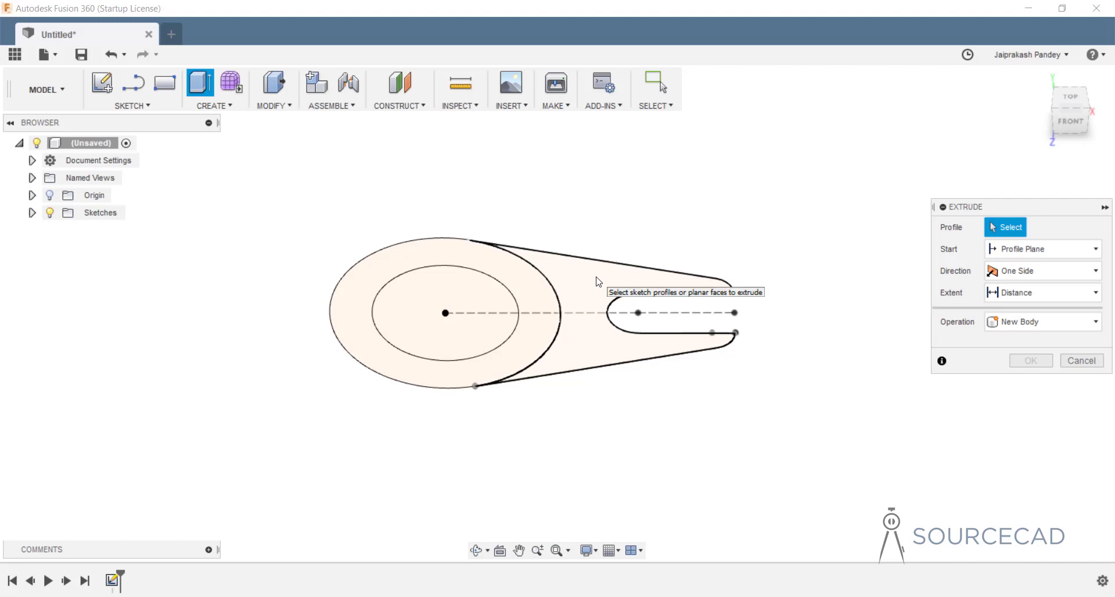
click(583, 284)
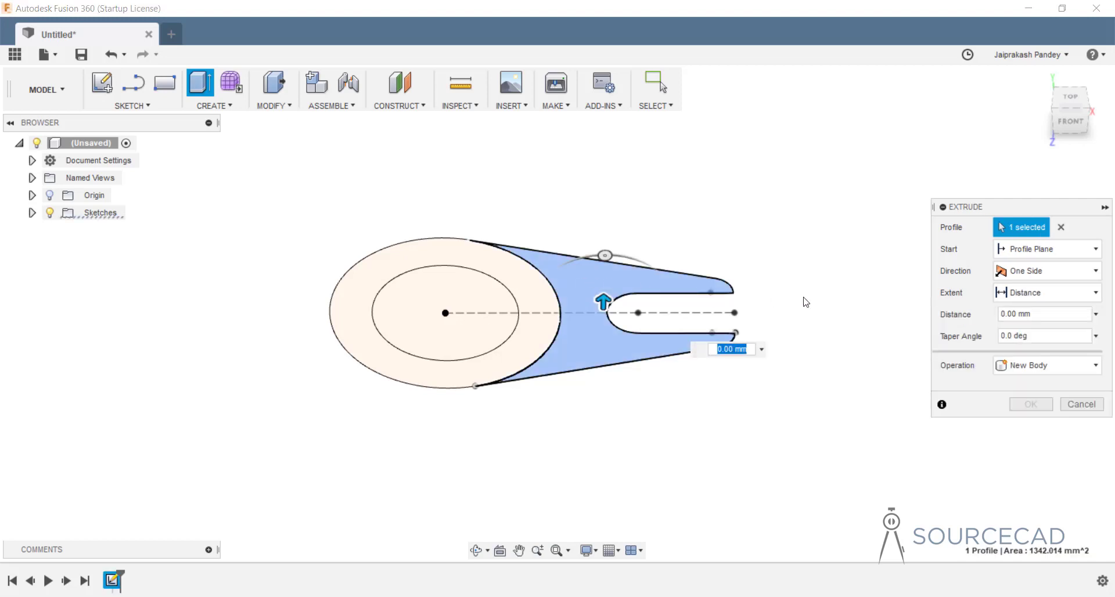
click(1022, 313)
text(12)
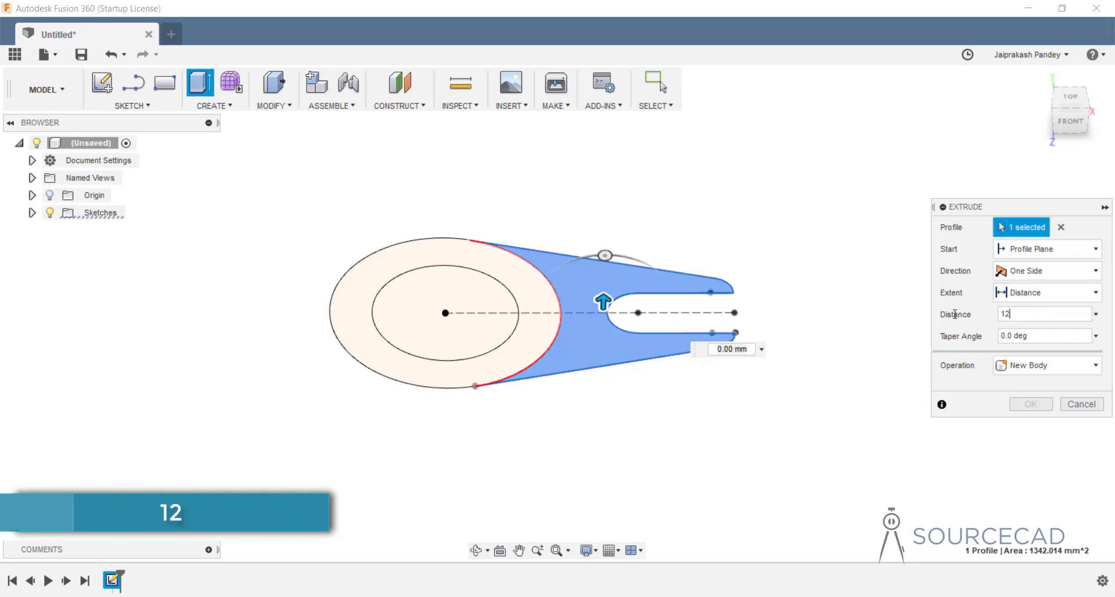
key(Tab)
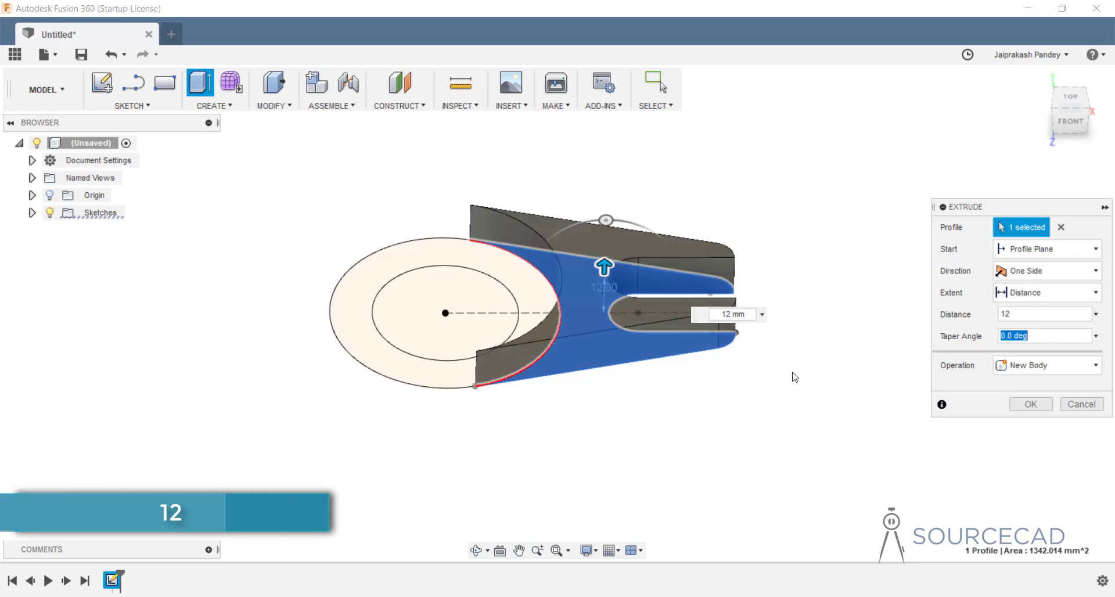
click(1026, 409)
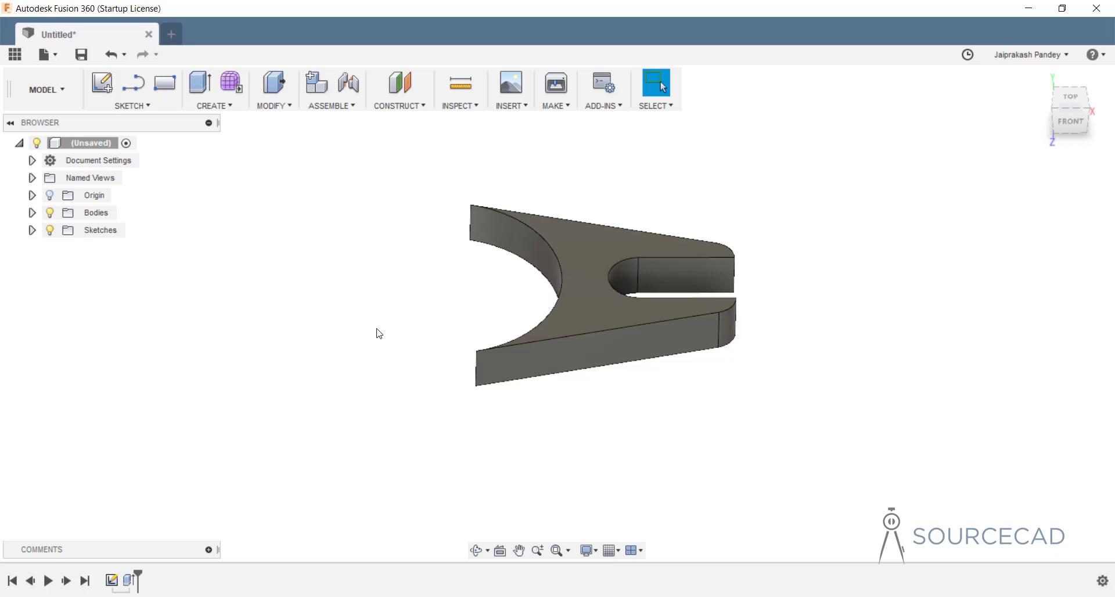
- Show Sketch1 again and extrude the ring between its two concentric circles 44 mm, joined to the arm
click(32, 230)
click(62, 248)
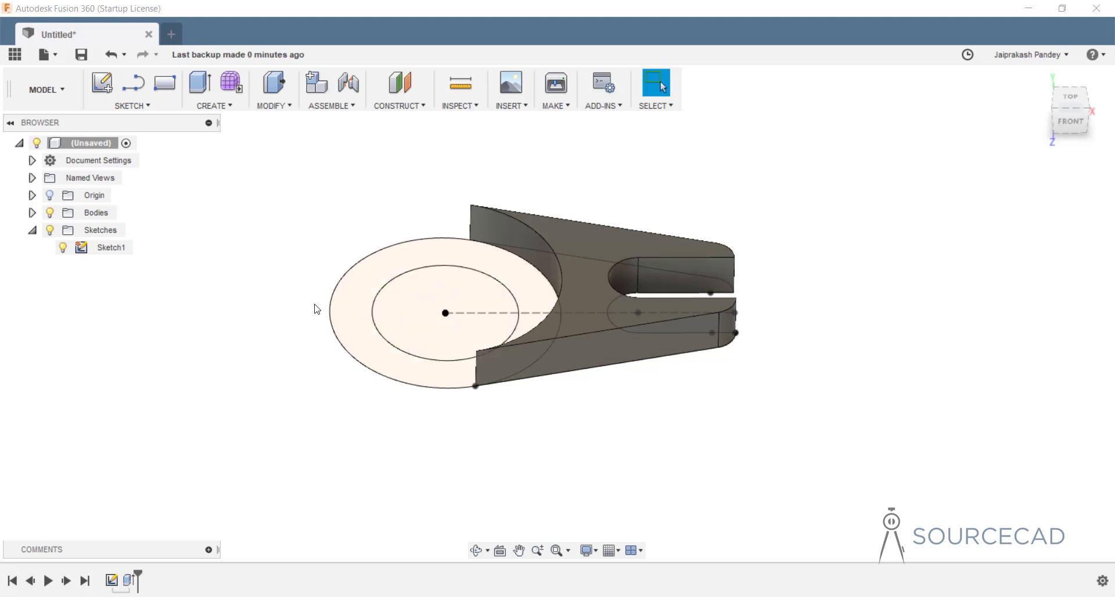
click(205, 94)
click(362, 281)
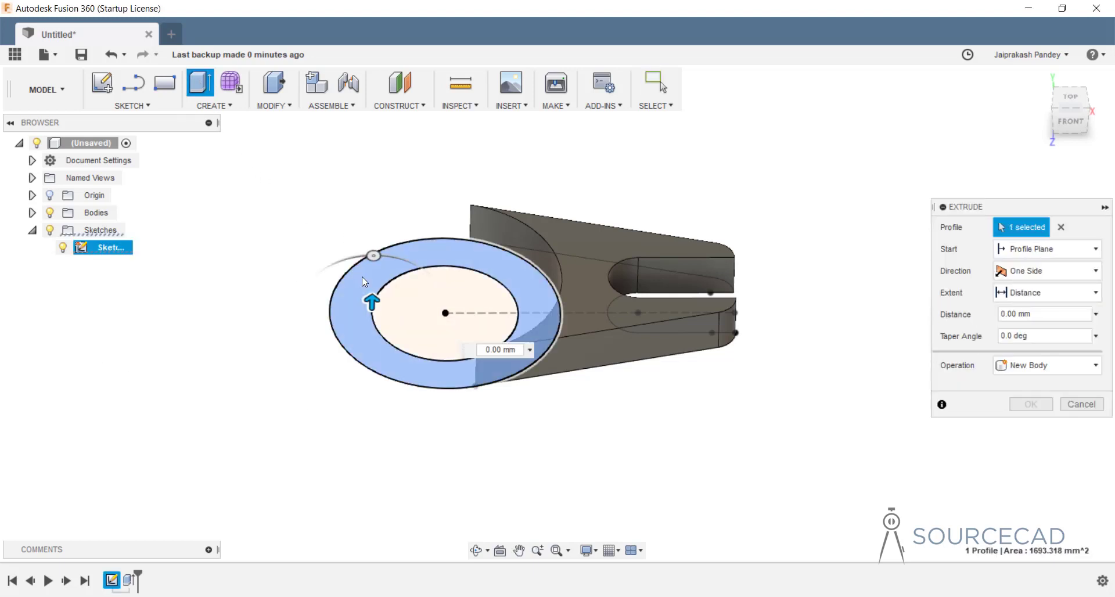
drag(373, 297, 374, 216)
click(1013, 313)
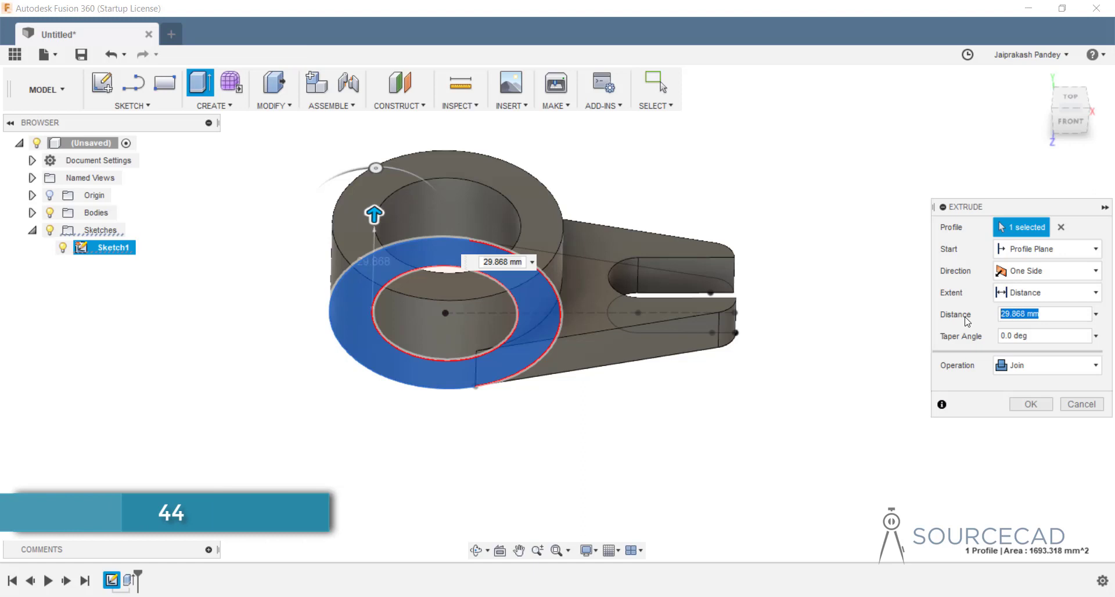
text(44)
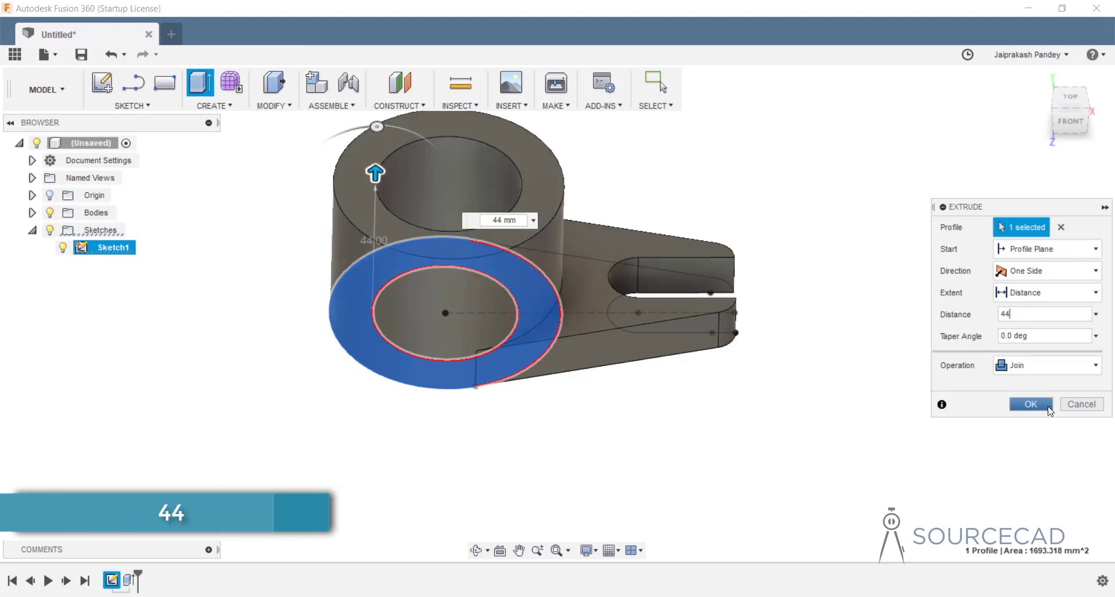
click(1049, 408)
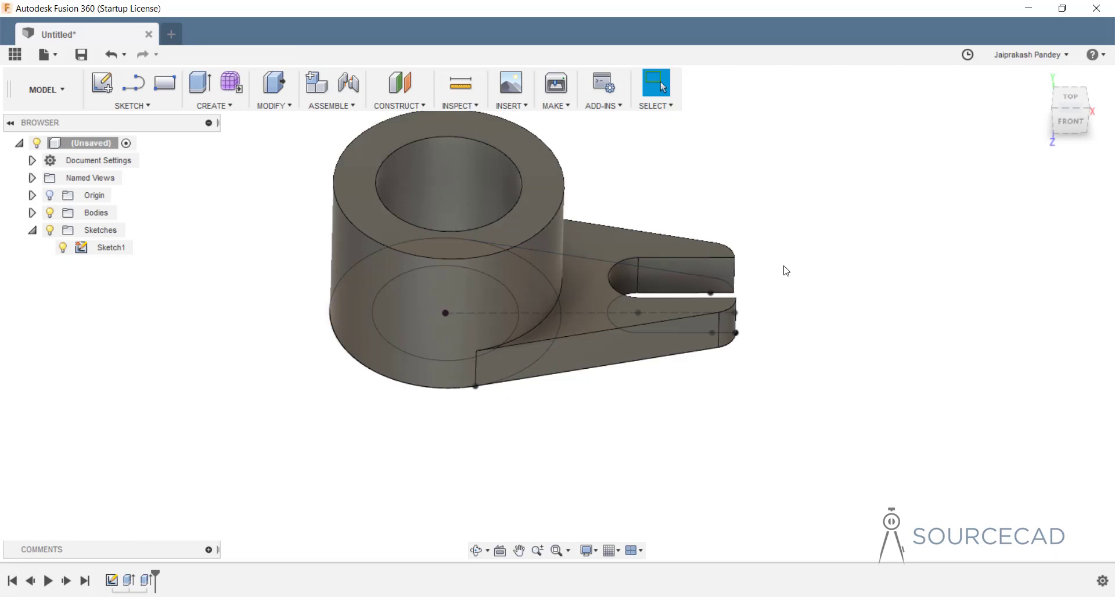
- Reopen the ring's extrusion, review its operation choices and keep Join
right_click(144, 579)
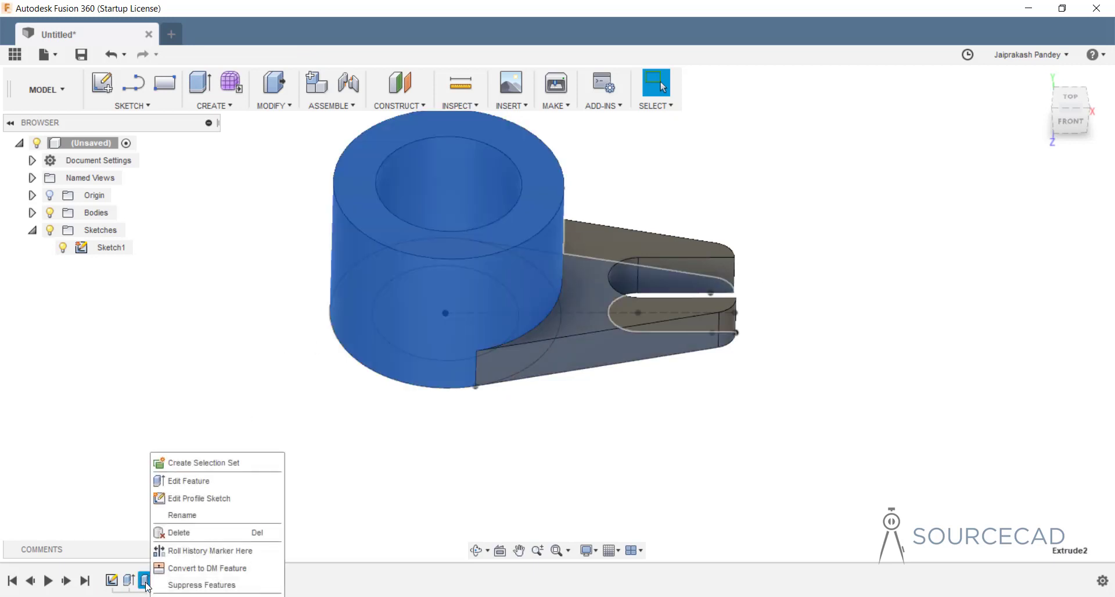
click(192, 483)
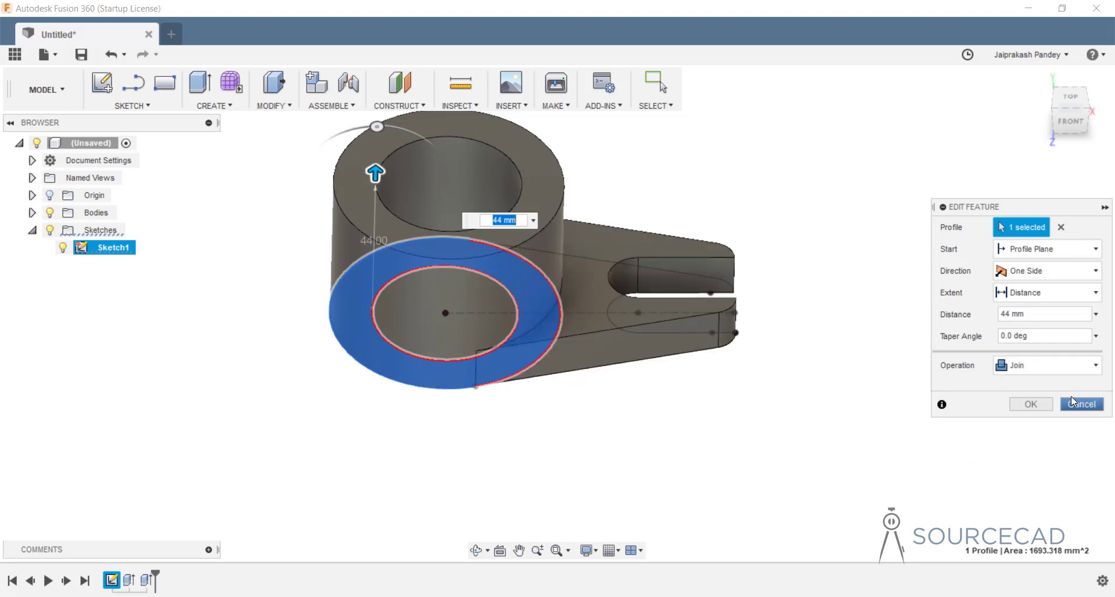
click(1071, 372)
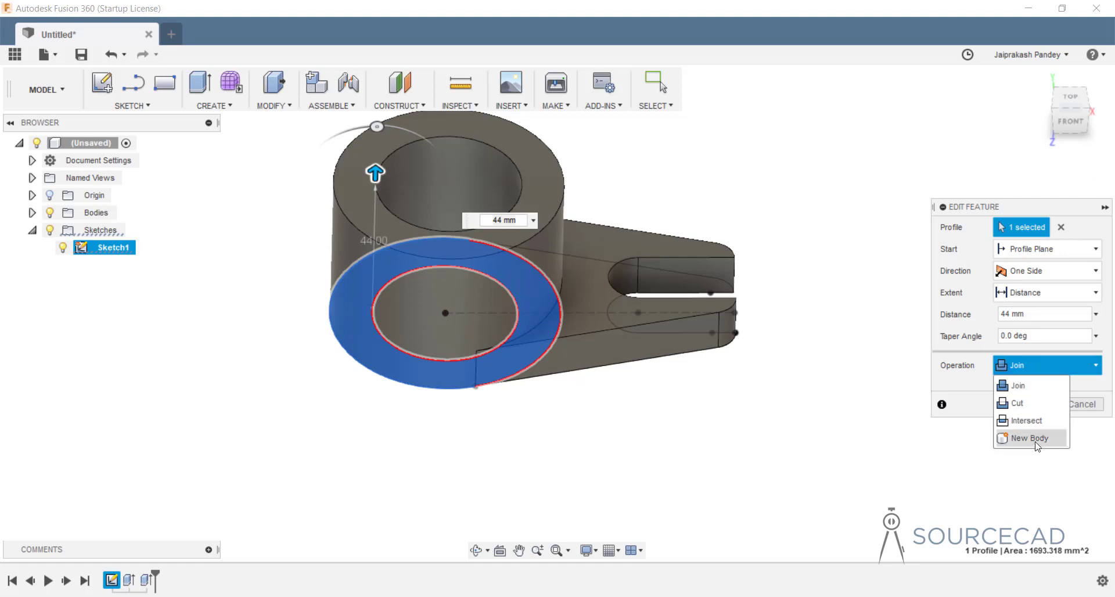
click(1020, 387)
click(1031, 404)
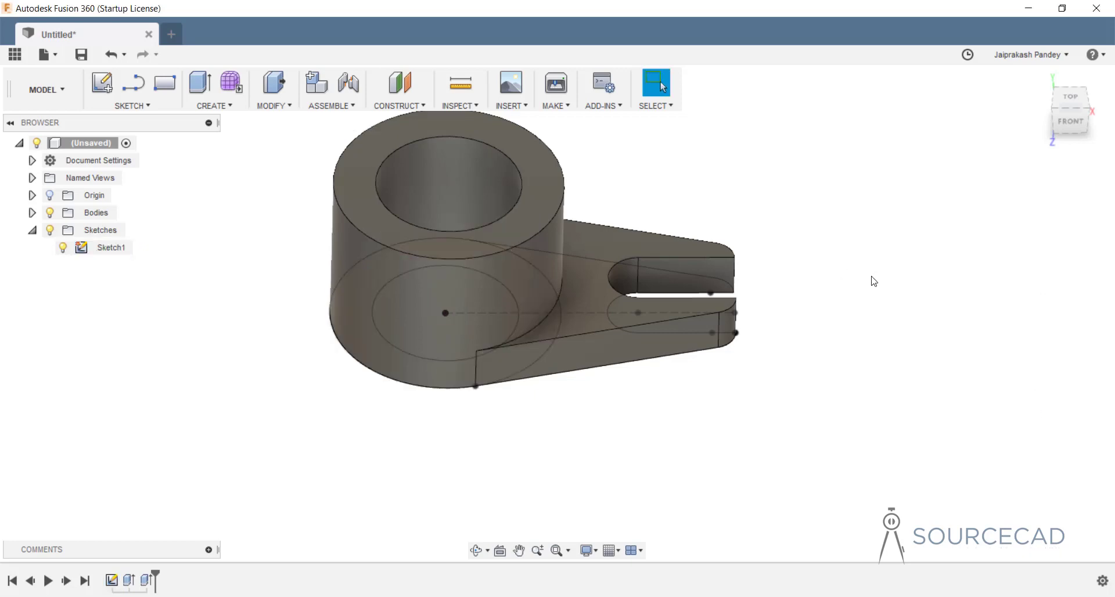
- Start a new sketch on the vertical front origin plane through the cylinder's centre
middle_drag(674, 217, 729, 265)
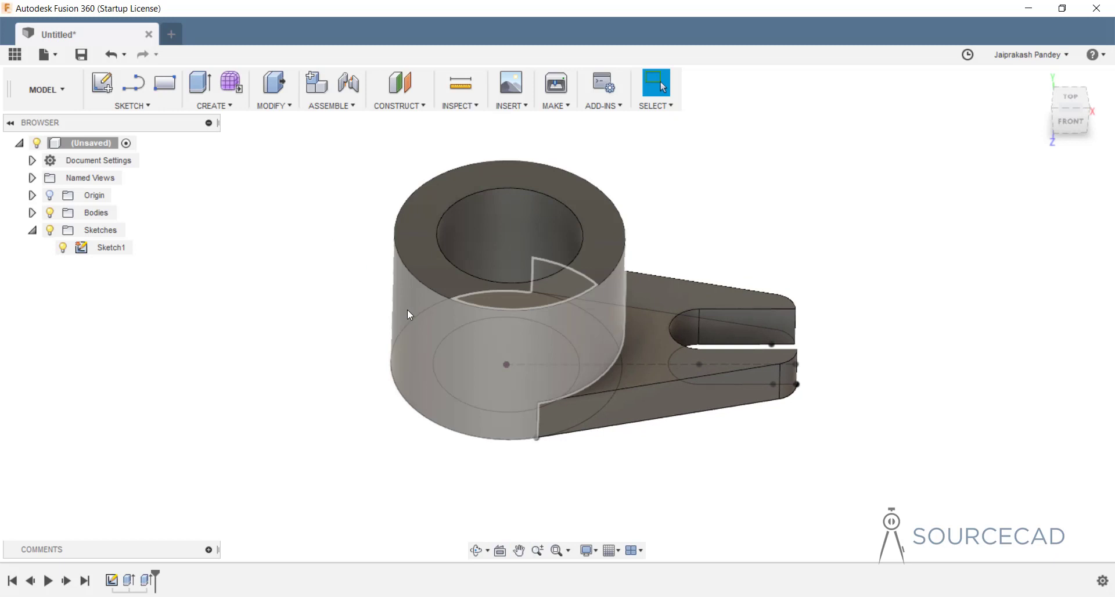
click(103, 90)
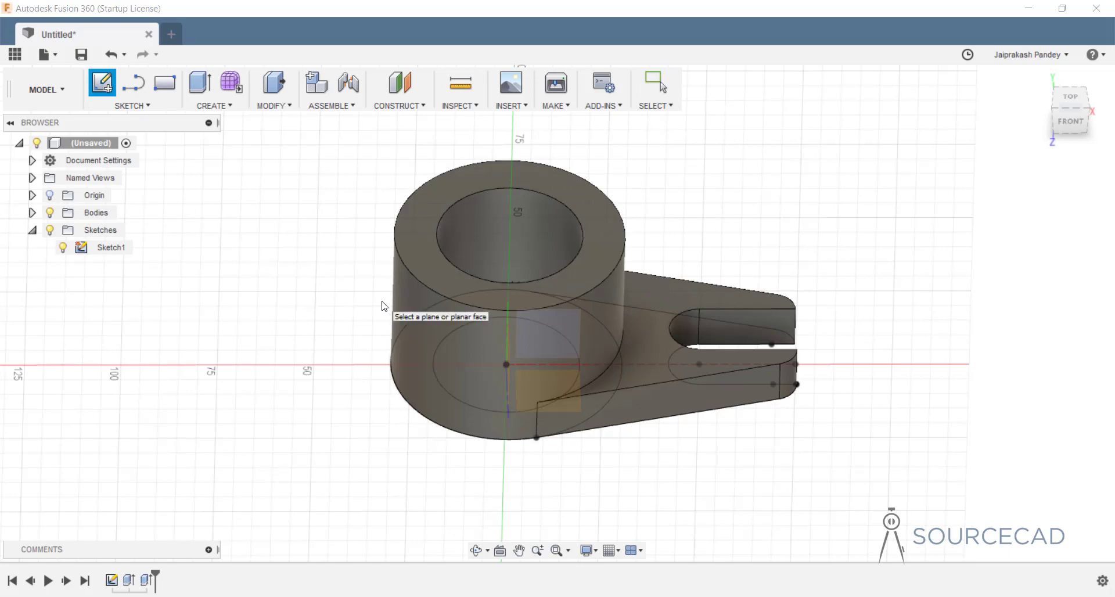
shift+middle_drag(383, 308, 508, 302)
click(540, 313)
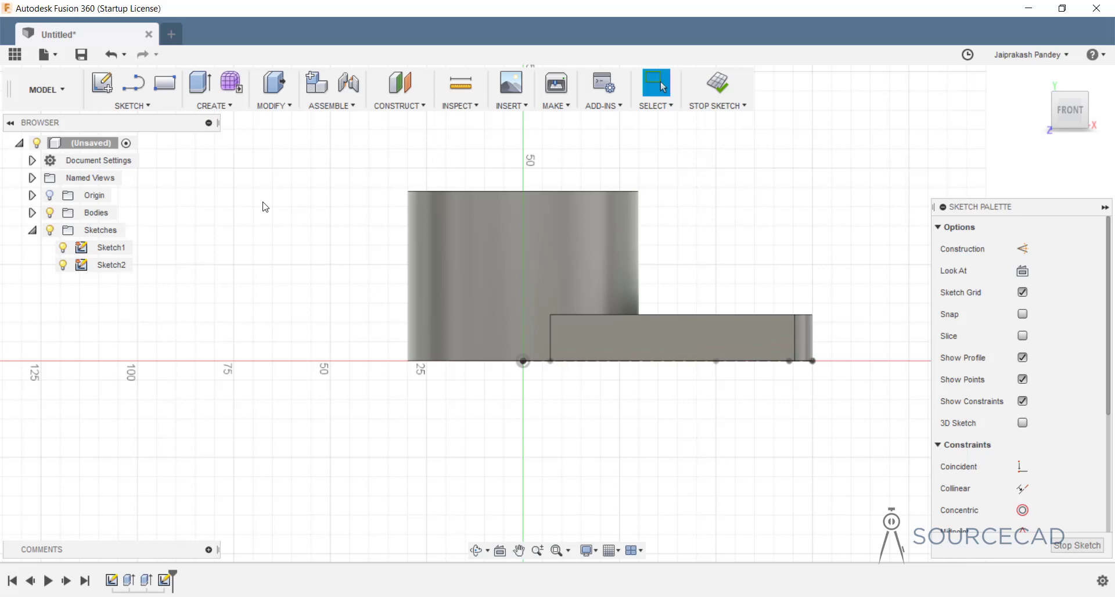
- Draw concentric 28 mm and 12 mm diameter circles beside the cylinder, on the side opposite the slotted arm
key(c)
click(360, 273)
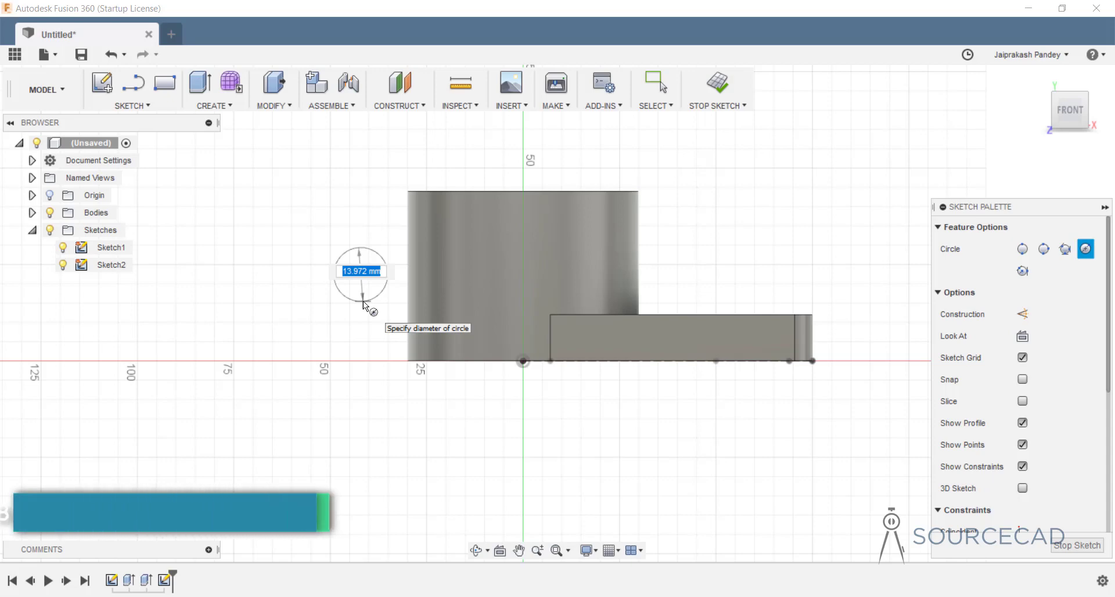
text(28)
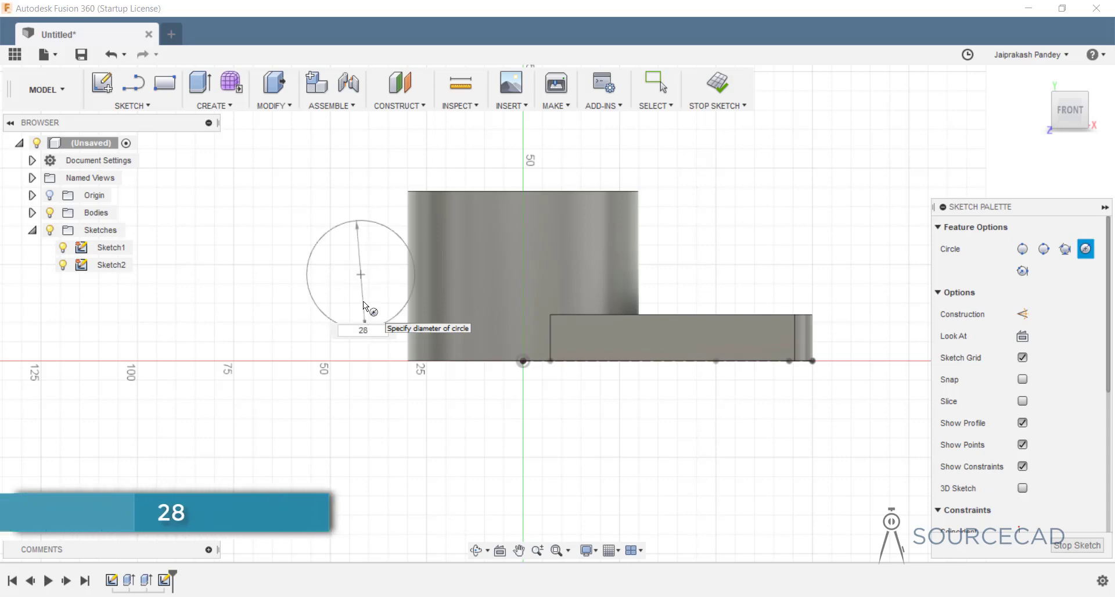
key(Return)
key(Return)
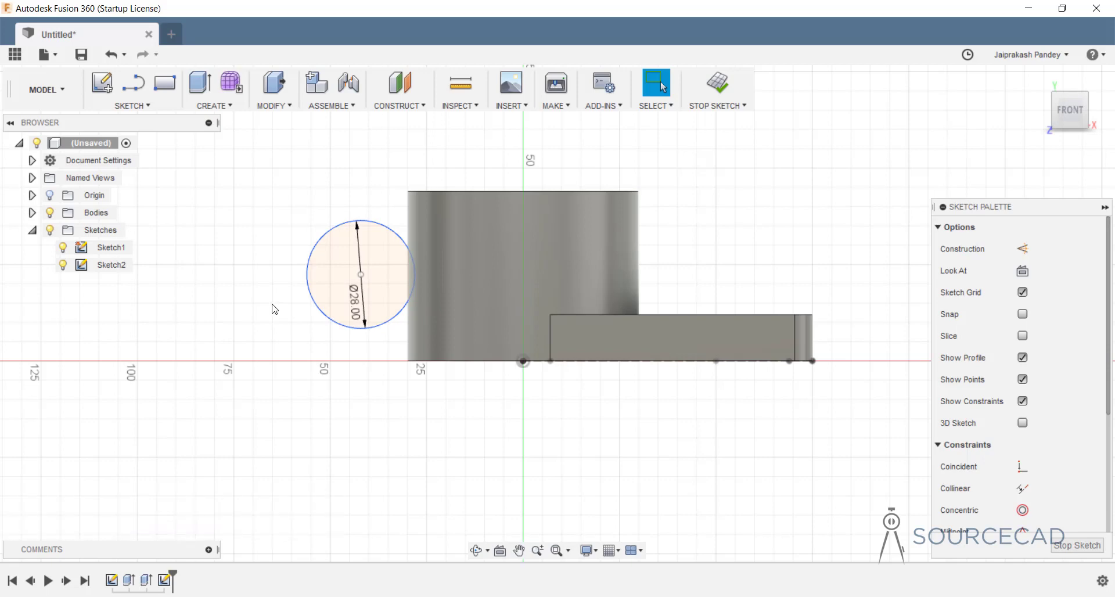
key(c)
click(360, 277)
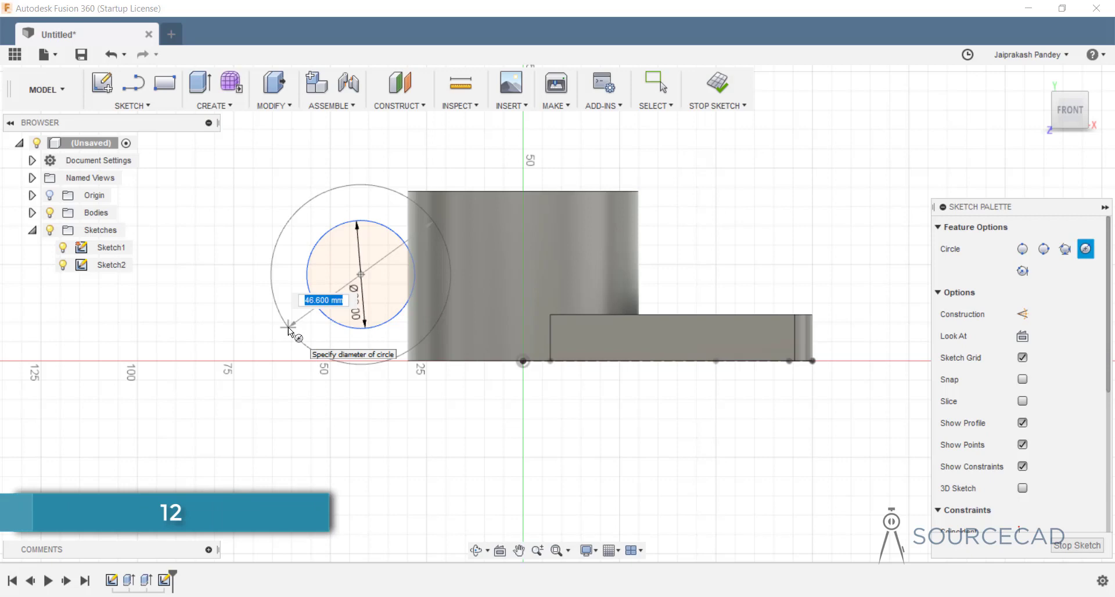
text(12)
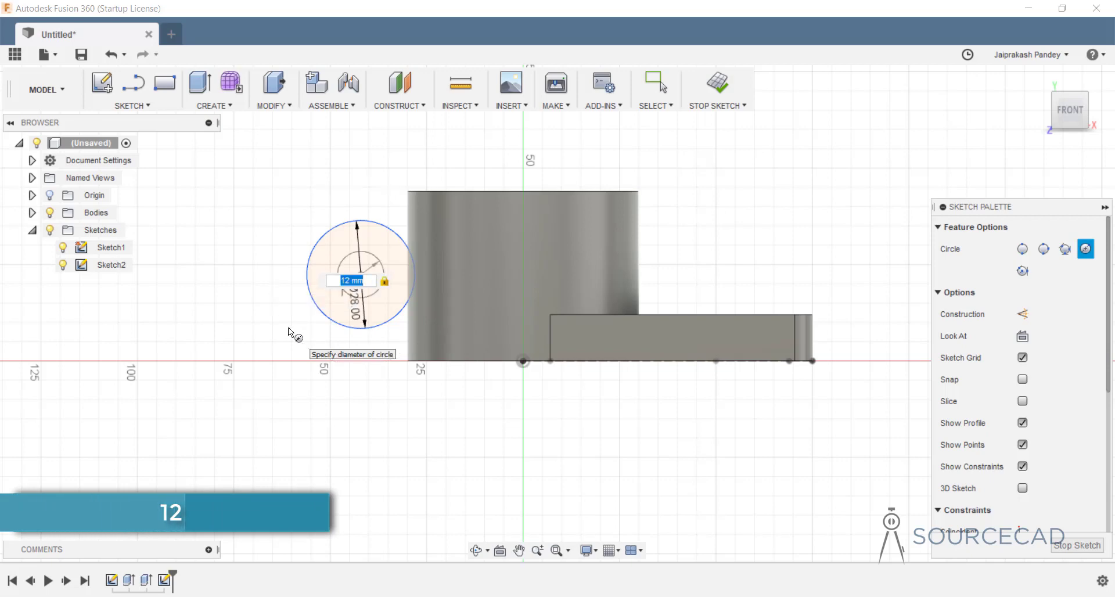
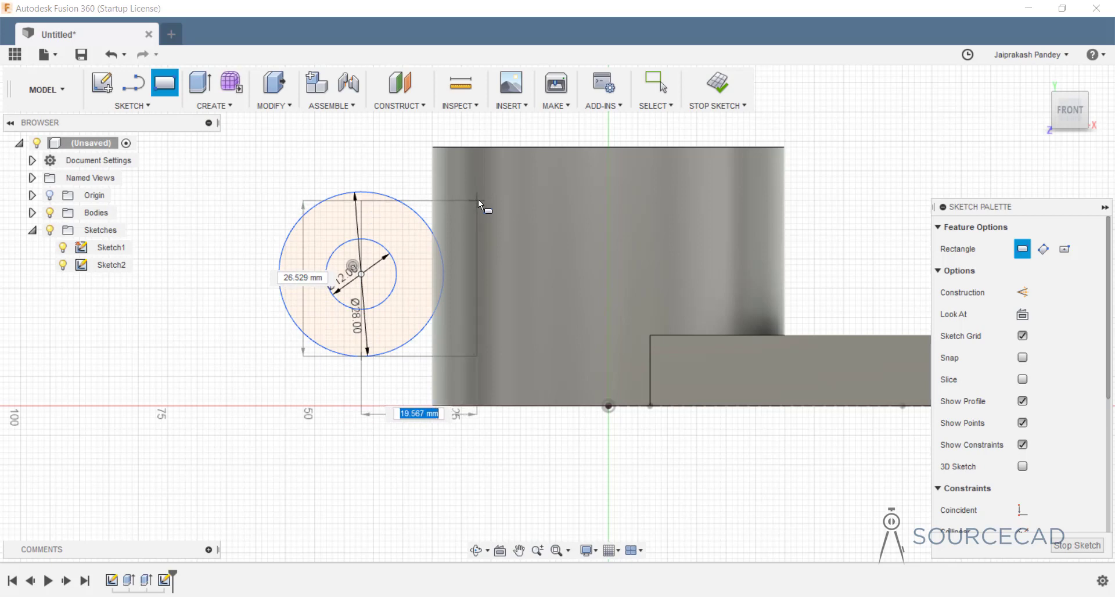
- Draw a rectangle about 20 mm wide from the 28 mm circle's lowest point into the cylinder, with its upper edge tangent to that circle
click(481, 186)
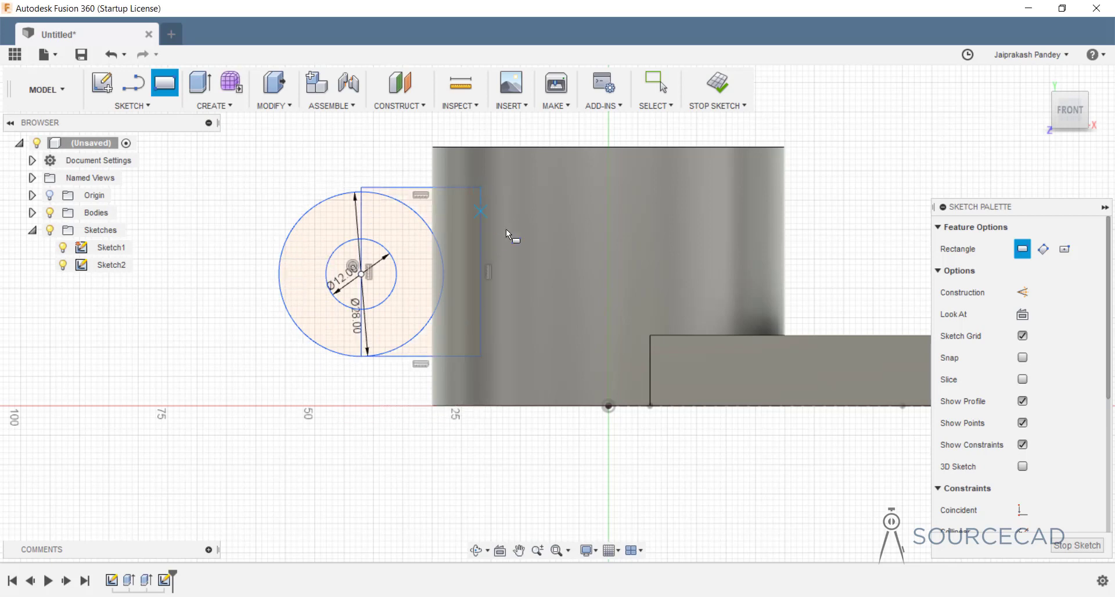
key(Escape)
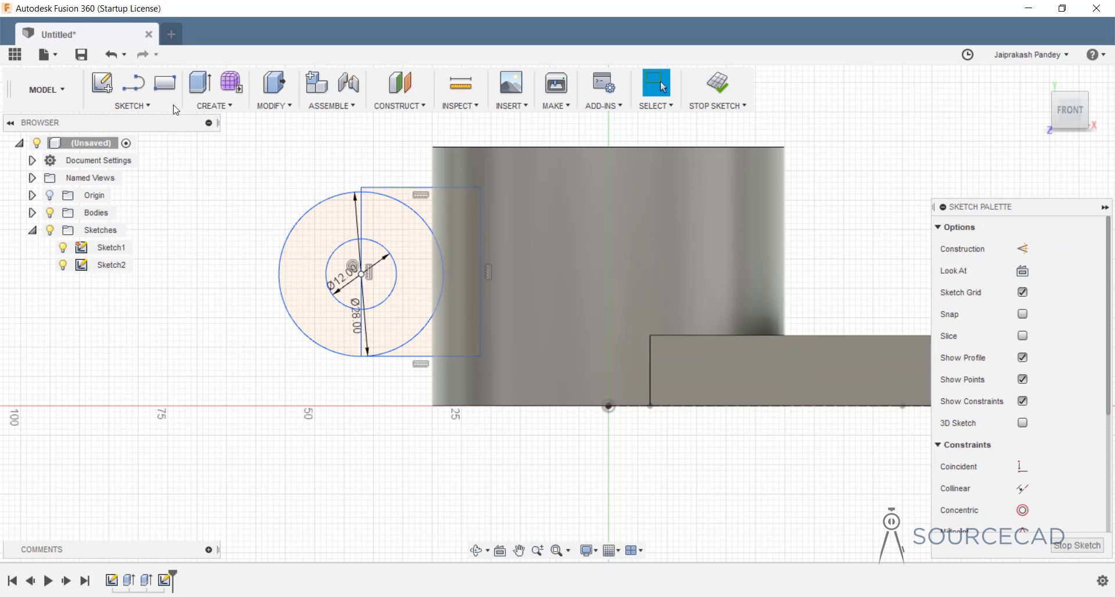
click(387, 188)
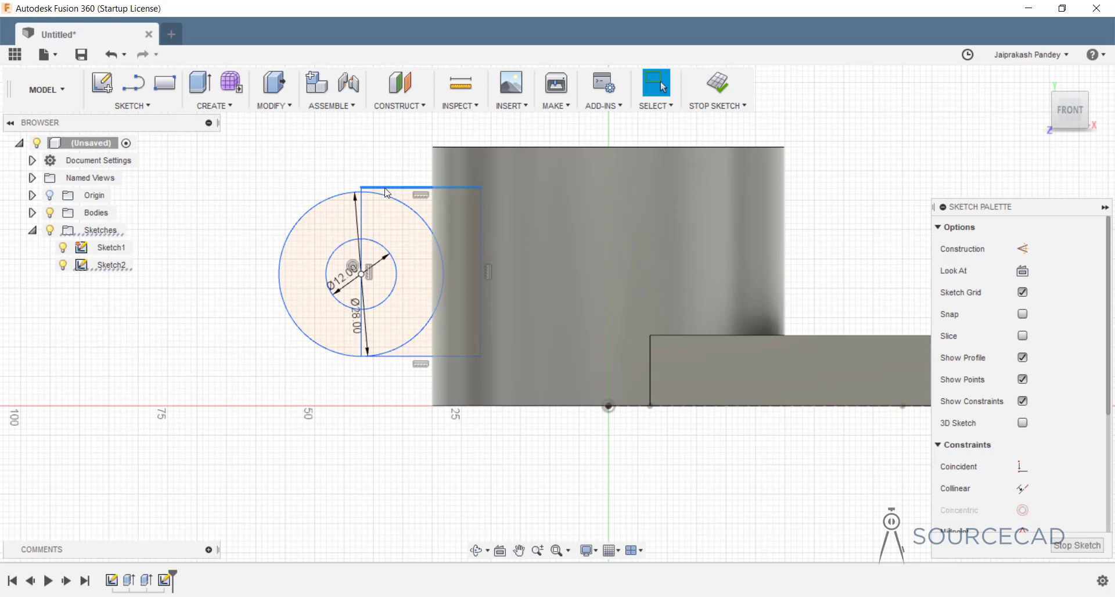
click(381, 198)
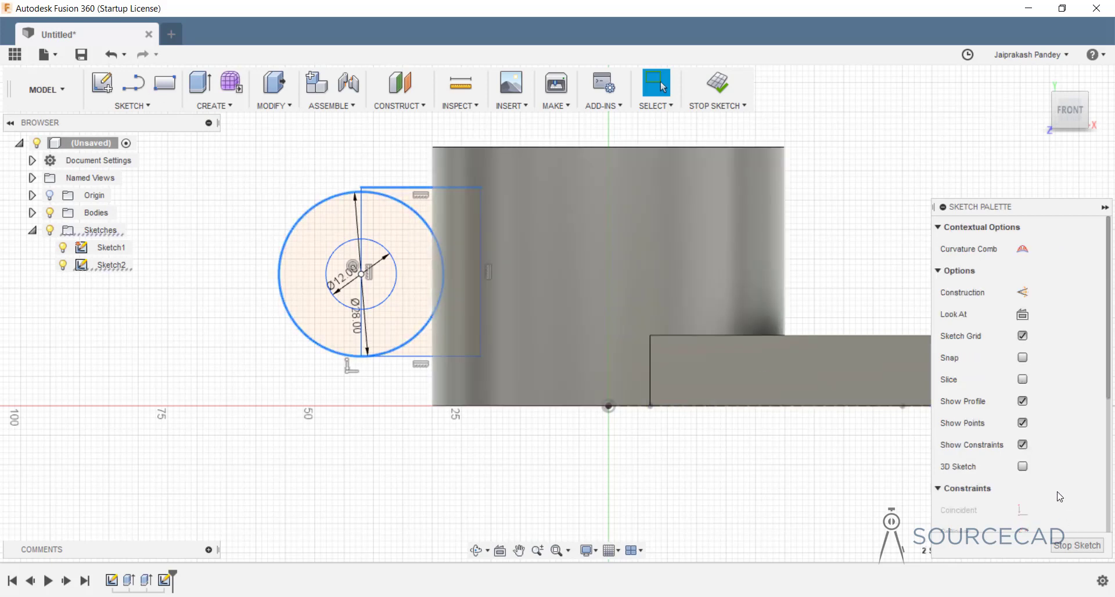
scroll(1059, 496, down, 5)
click(1021, 466)
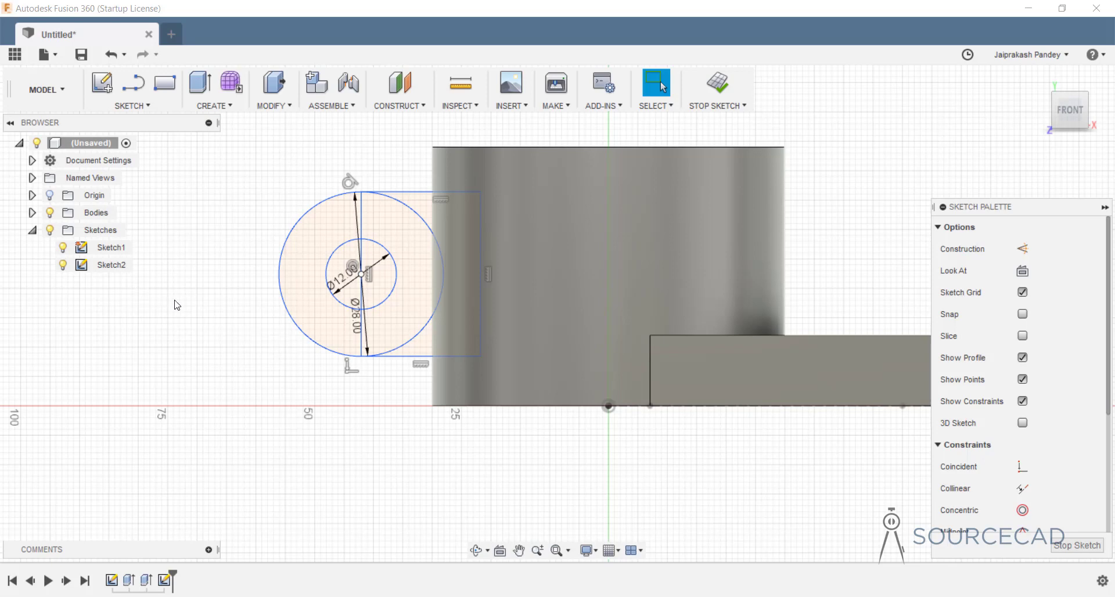
- Dimension the horizontal distance between the concentric circles' centre and the origin to 36 mm
key(d)
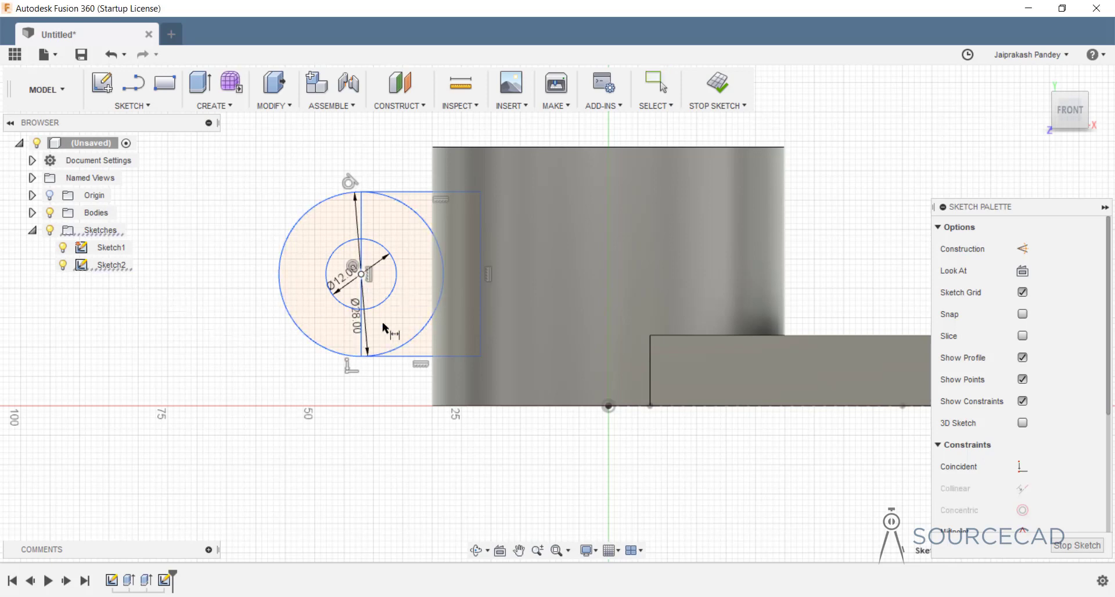
click(608, 405)
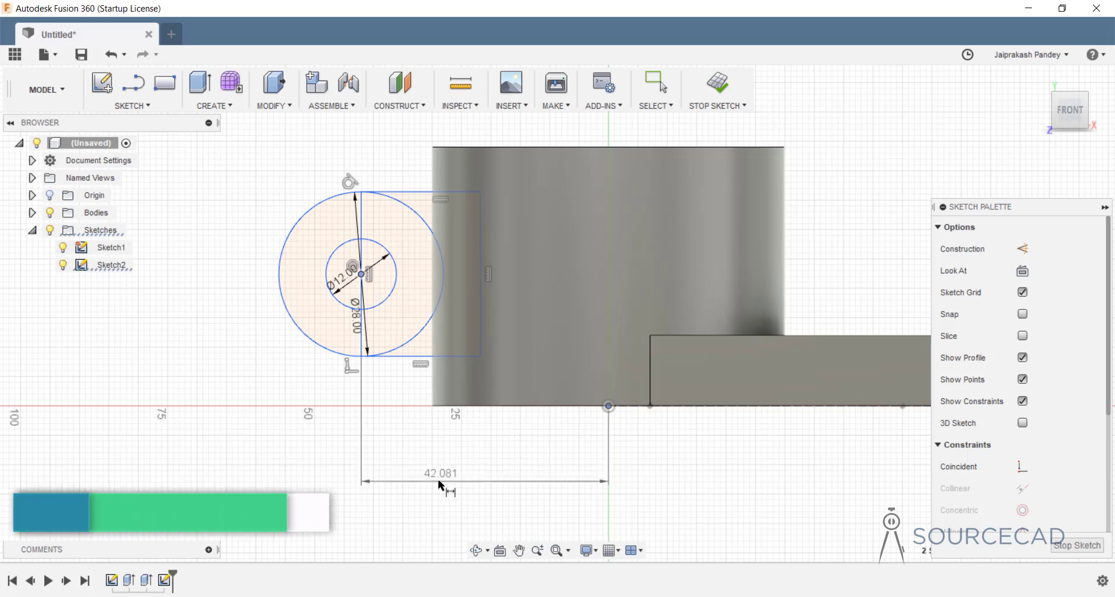
click(437, 478)
text(36)
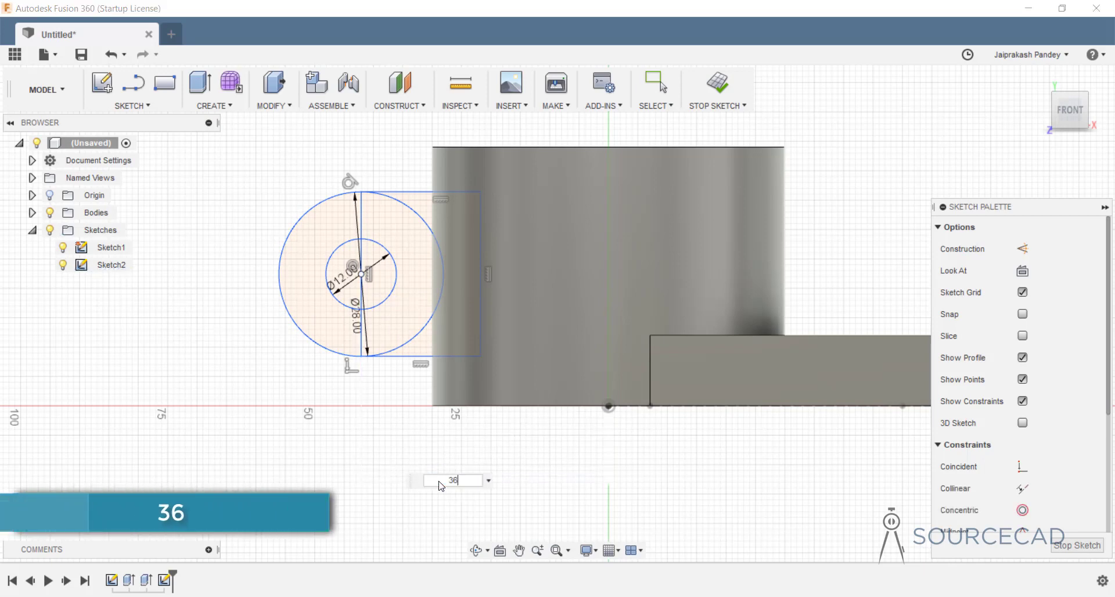
key(Return)
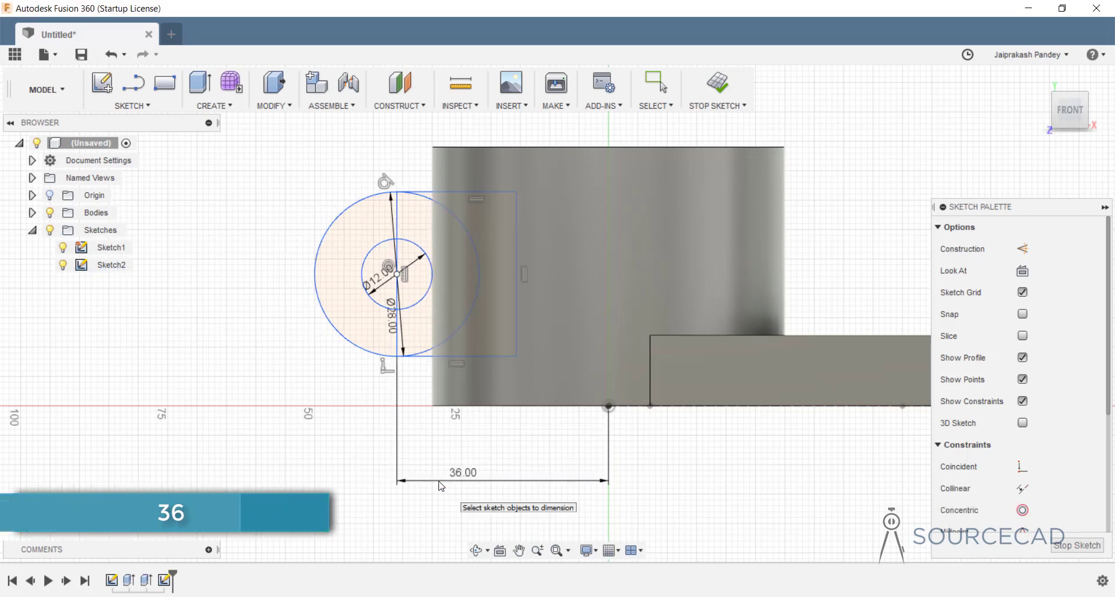
key(Escape)
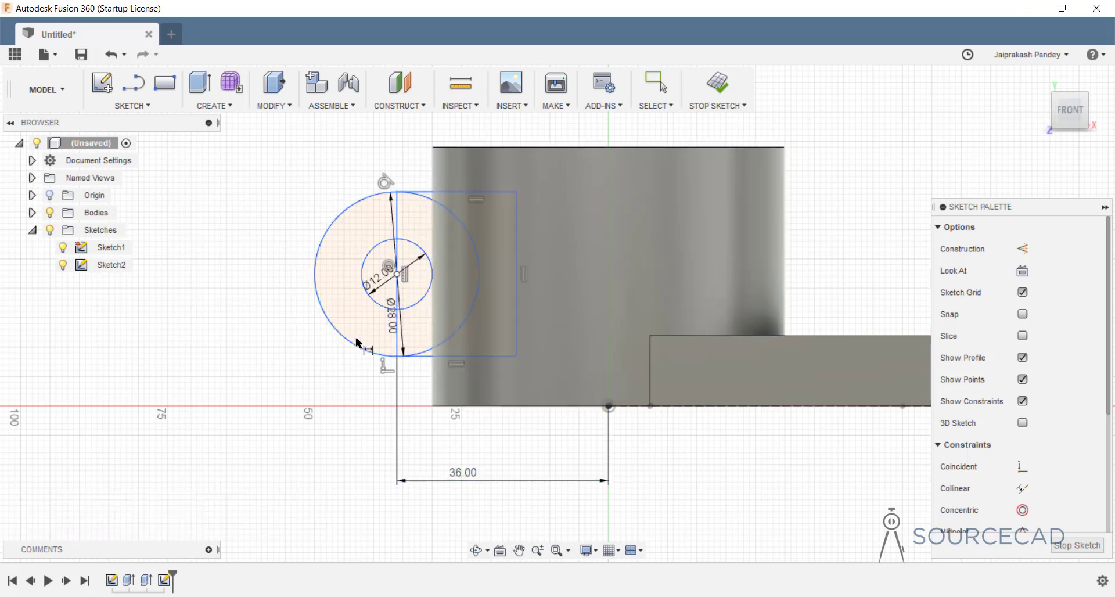
- Dimension the vertical distance between the concentric circles' centre and the origin to 22 mm
click(396, 273)
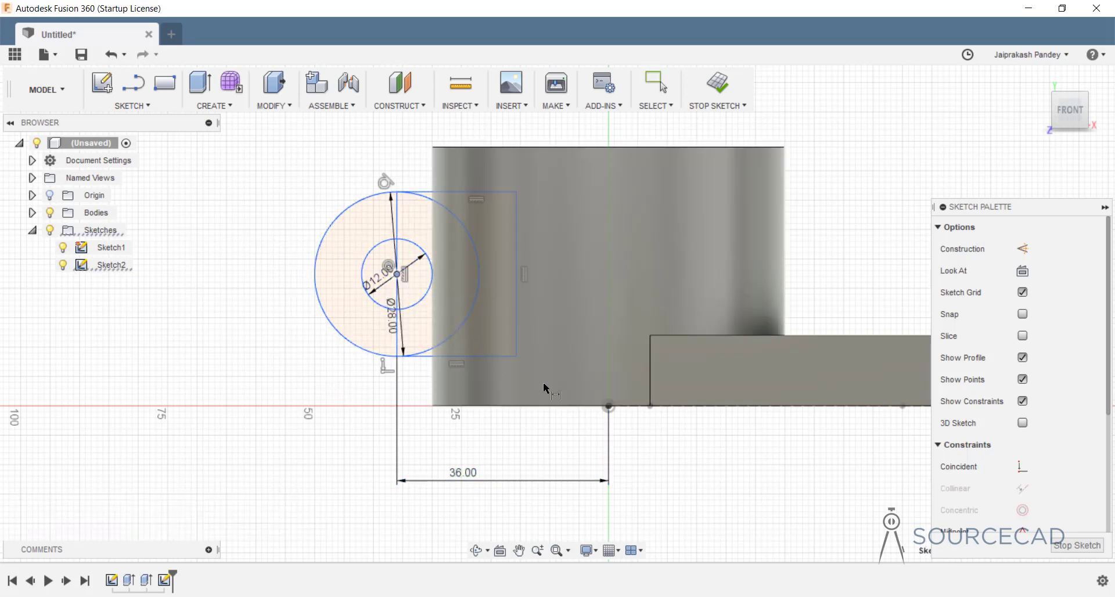
click(609, 407)
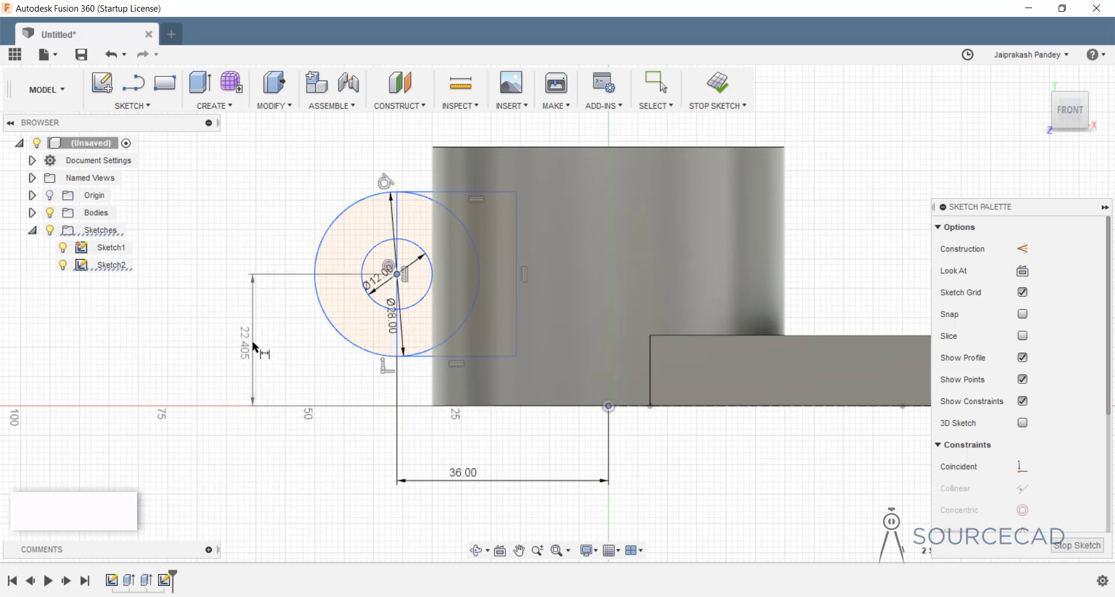
click(252, 343)
text(22)
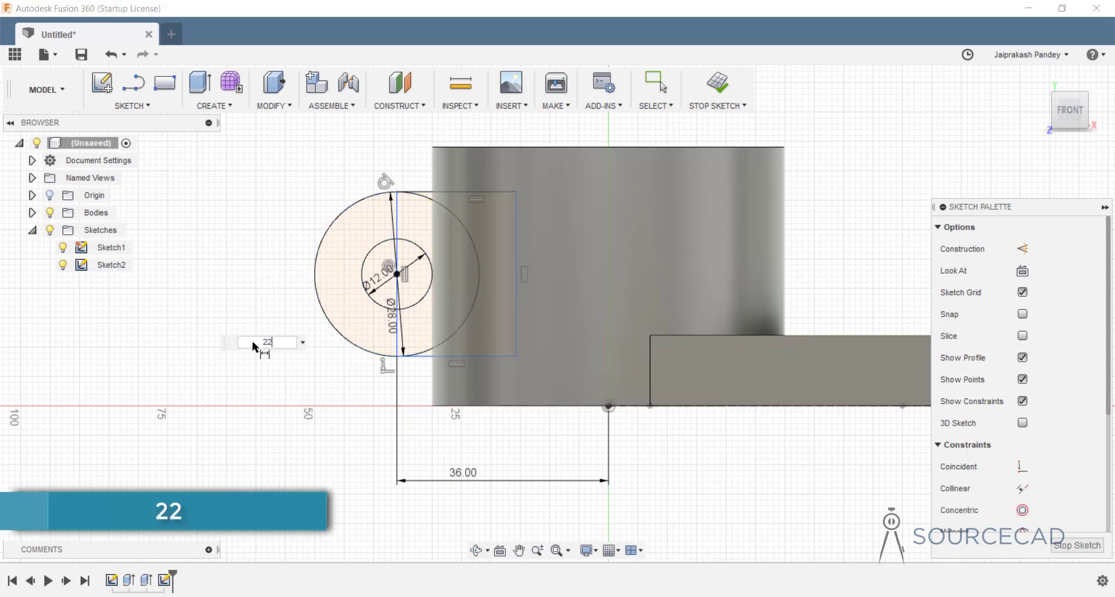
key(Return)
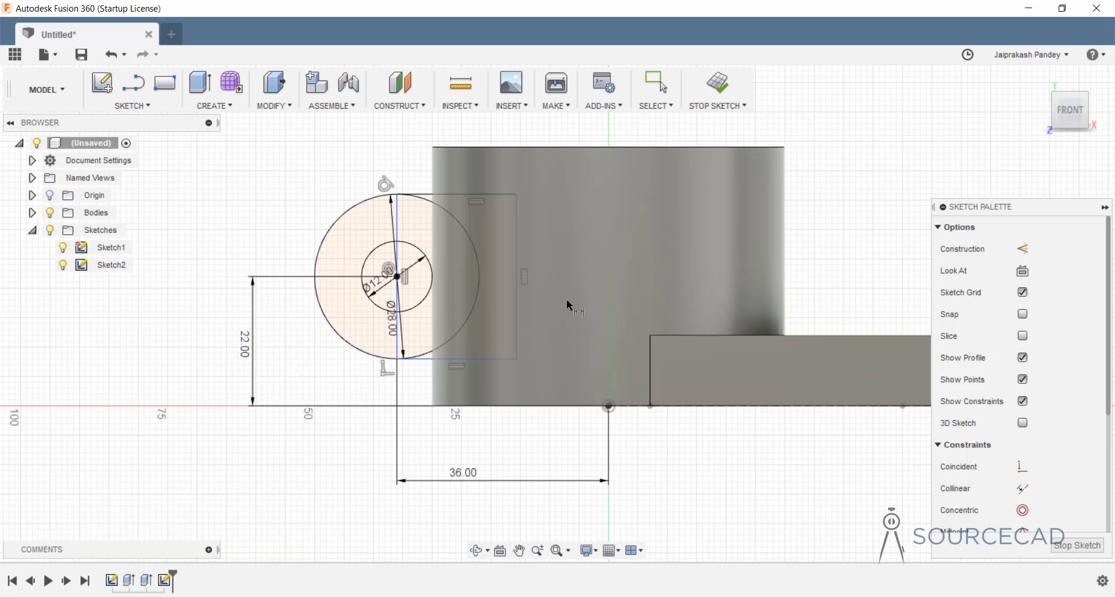
key(Escape)
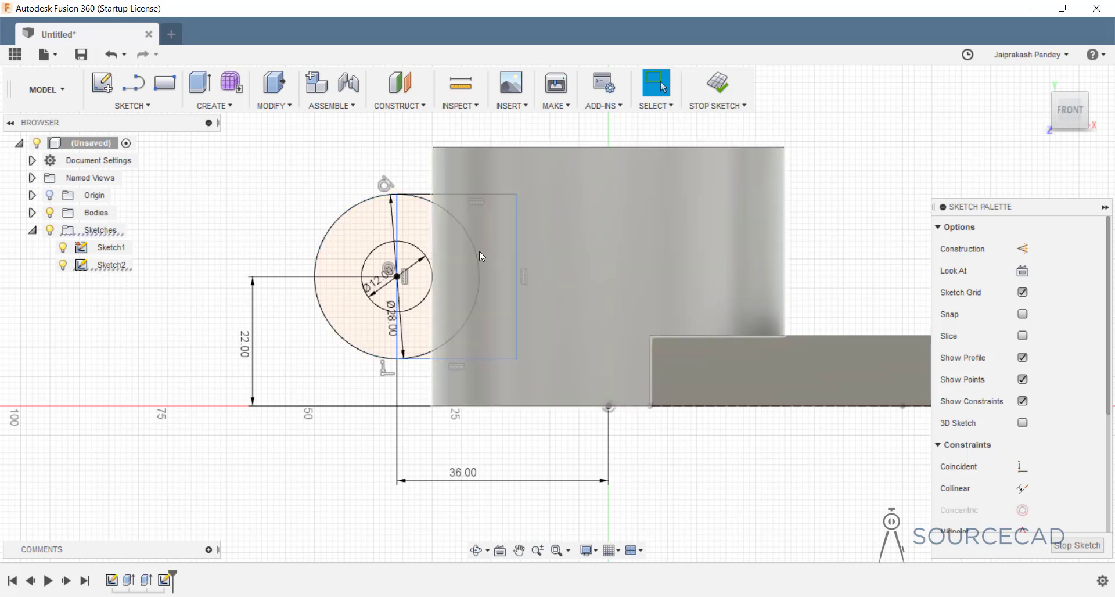
- Make the rectangle's vertical edge inside the cylinder tangent to the 28 mm circle
click(472, 245)
scroll(1021, 447, down, 5)
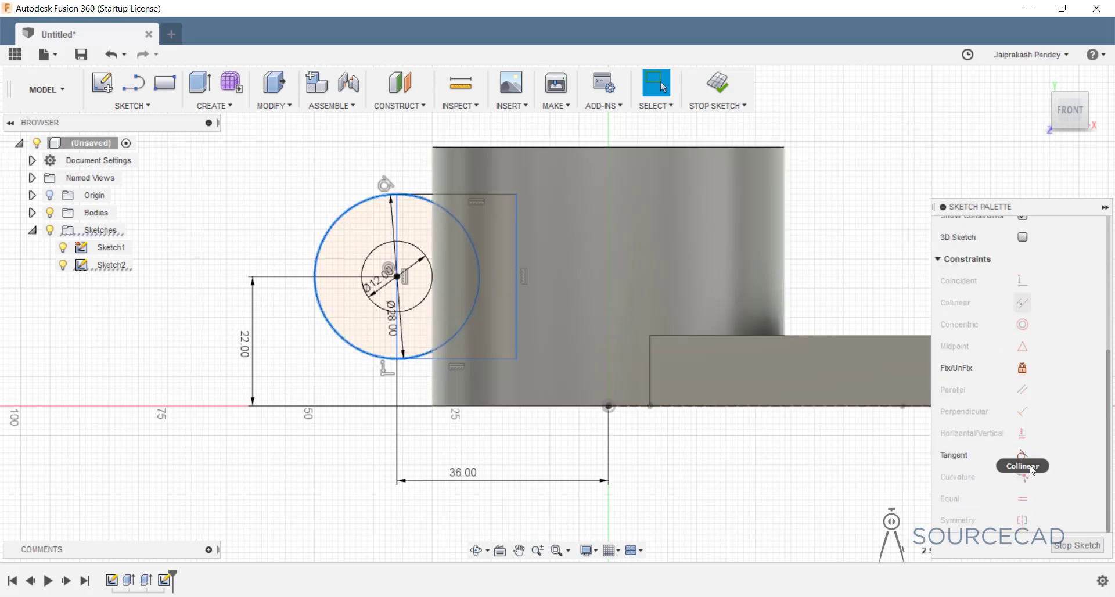
click(1022, 455)
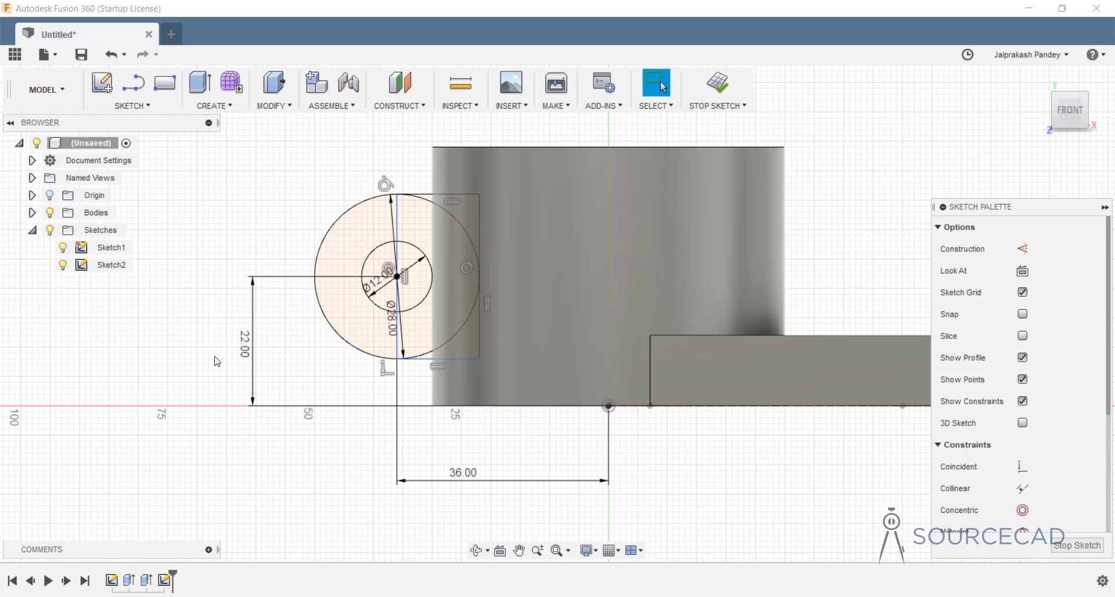
- Remove the rectangle's vertical edge through the circles' centre and trim away the half of the 28 mm circle inside the rectangle
click(398, 216)
key(Escape)
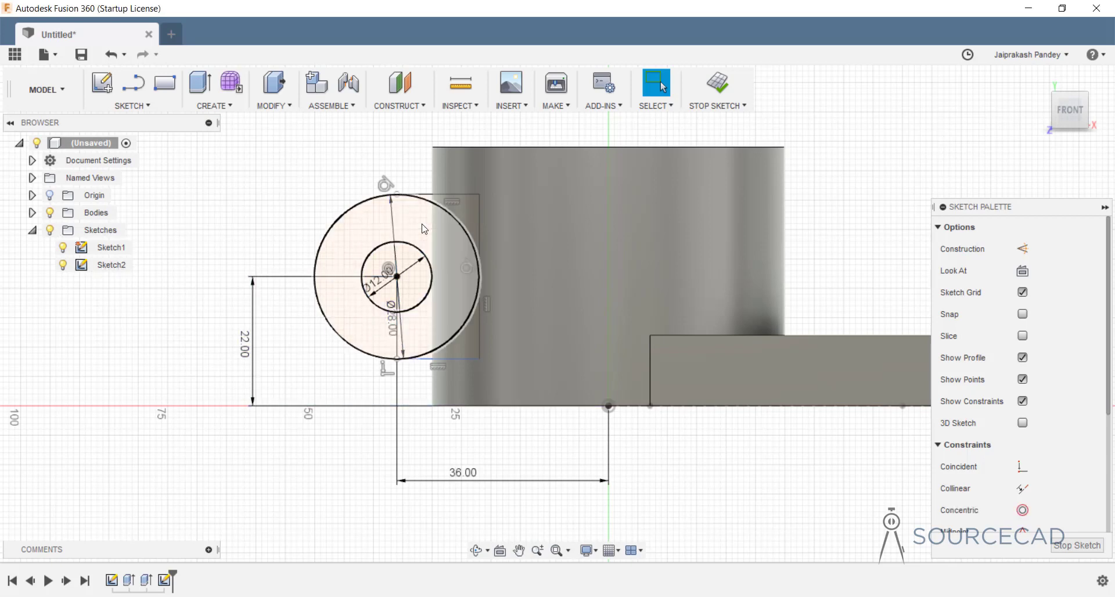
key(t)
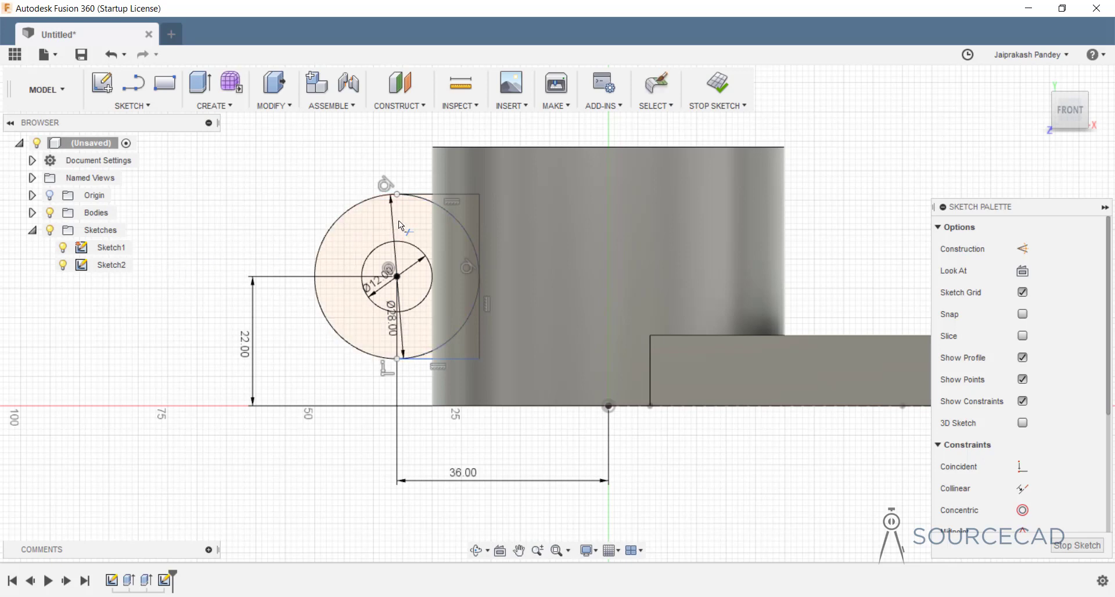
click(430, 203)
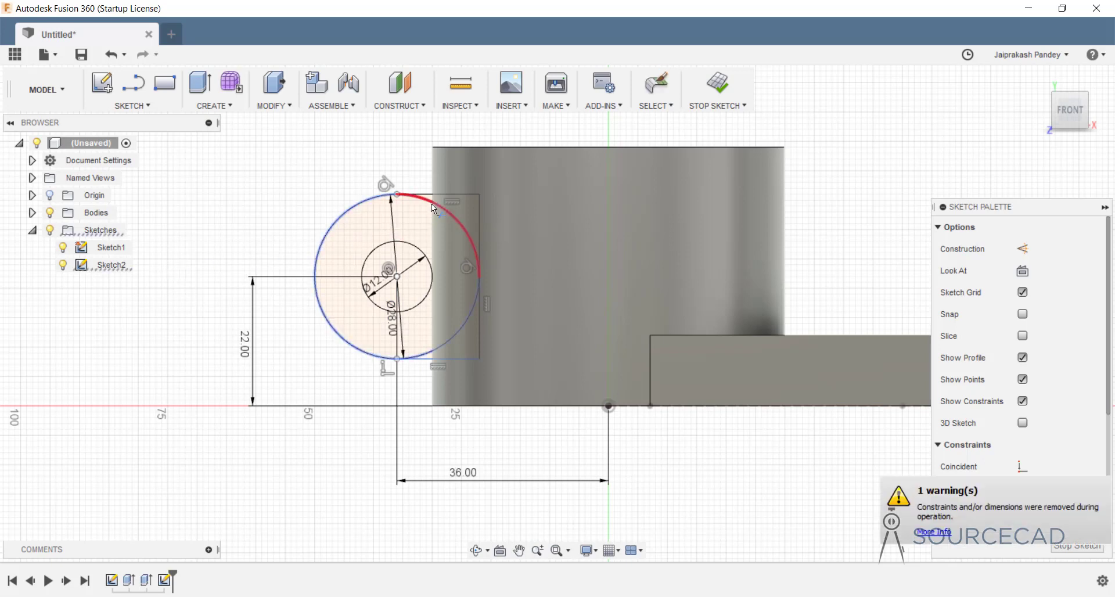
click(464, 323)
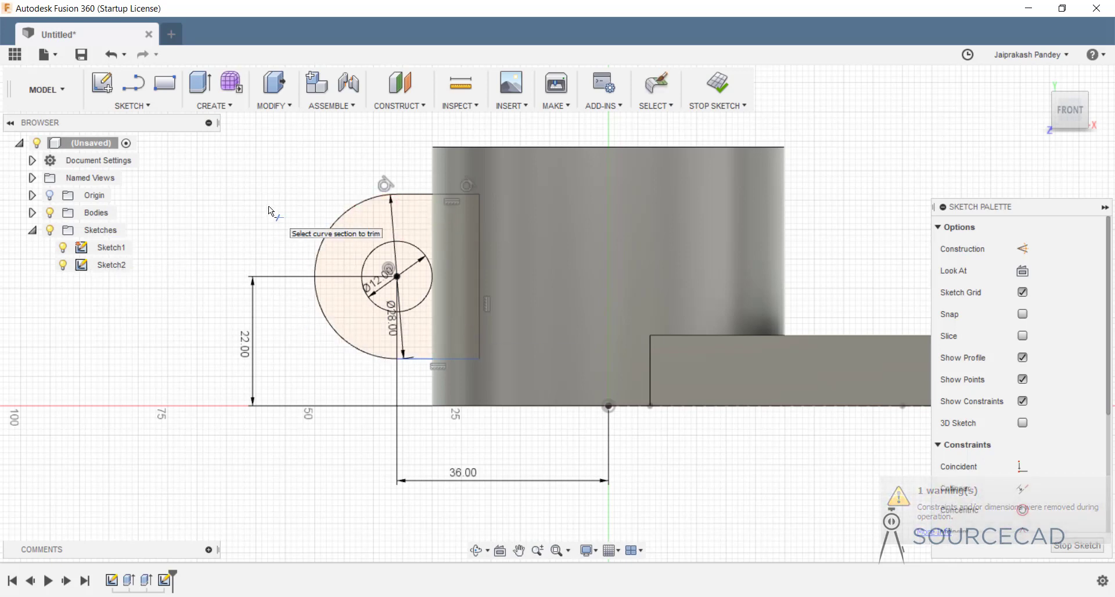
key(Escape)
- Make the rectangle's lower edge tangent to the 28 mm arc and finish the sketch
click(428, 360)
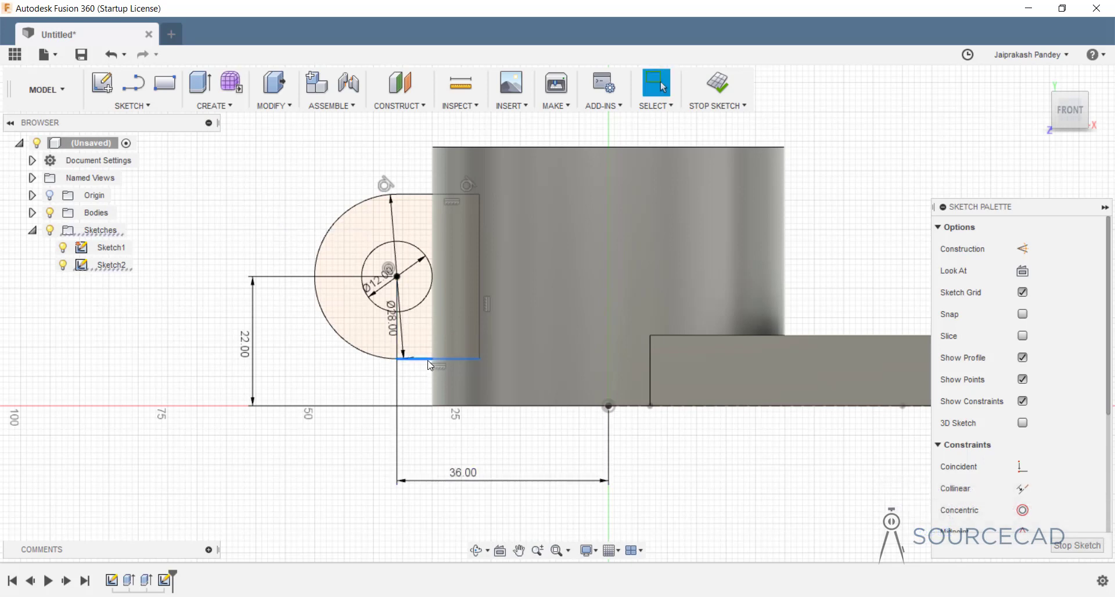
ctrl+click(378, 362)
scroll(1021, 441, down, 4)
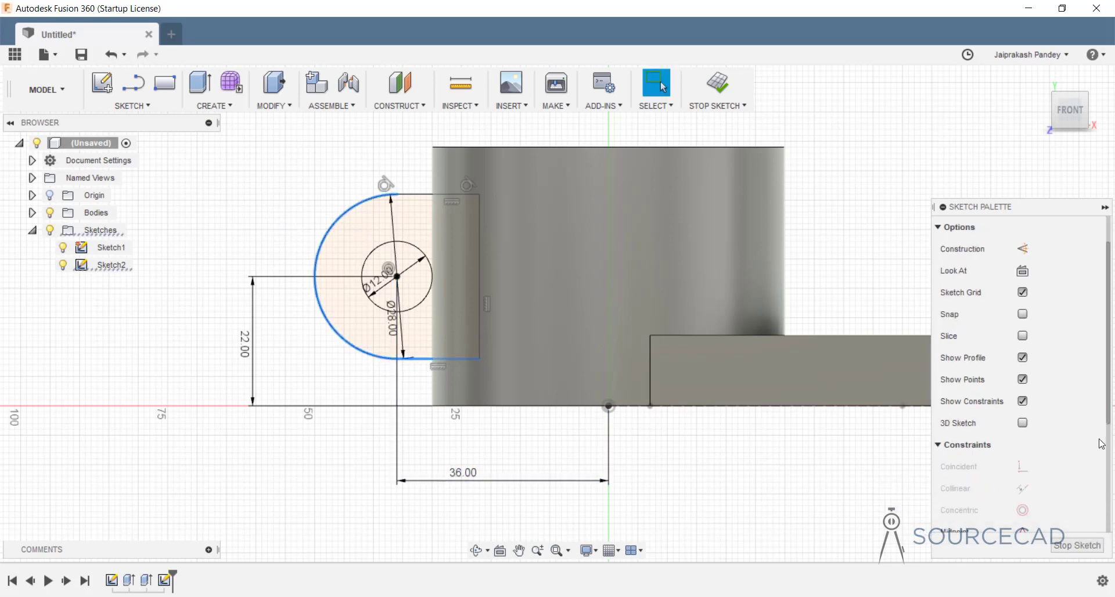
click(1021, 468)
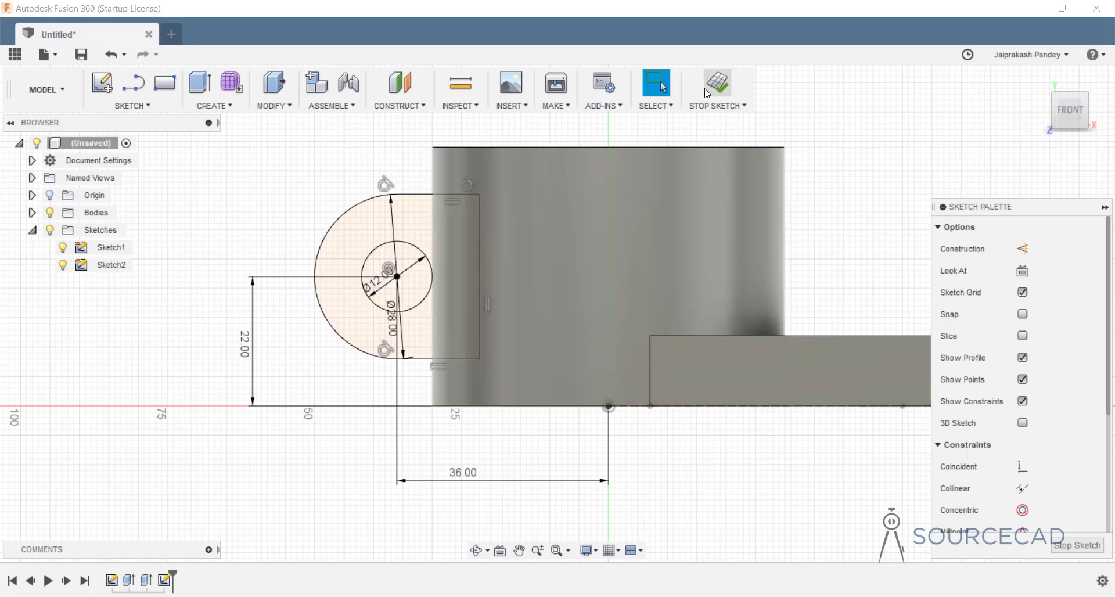
click(717, 84)
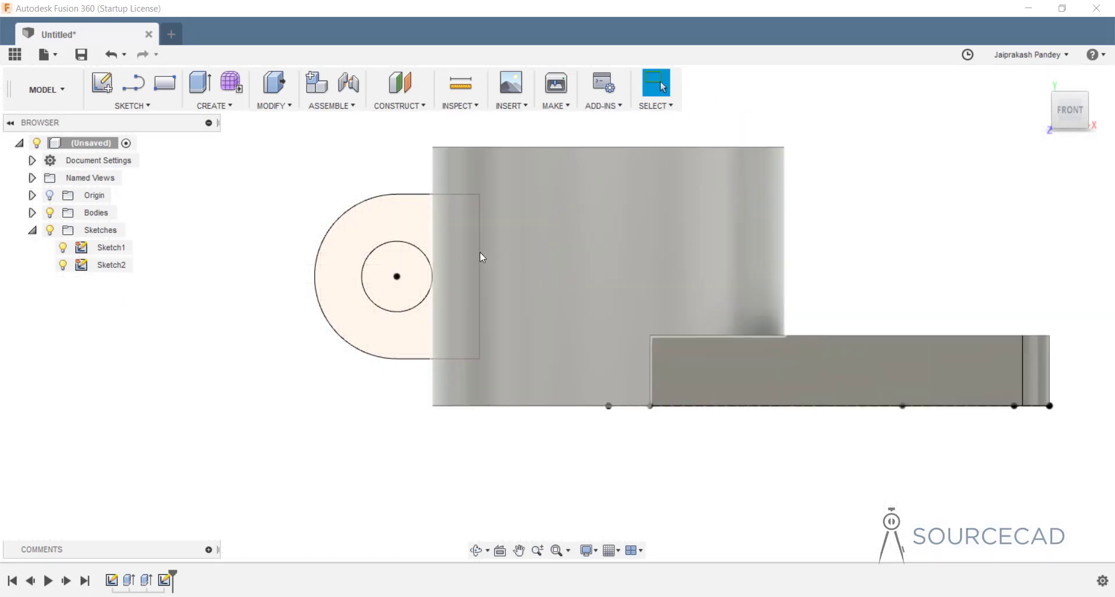
- Extrude the lug profile around the 12 mm hole symmetrically by a whole length of 32 mm, joining it to the cylinder
shift+middle_drag(318, 211, 356, 246)
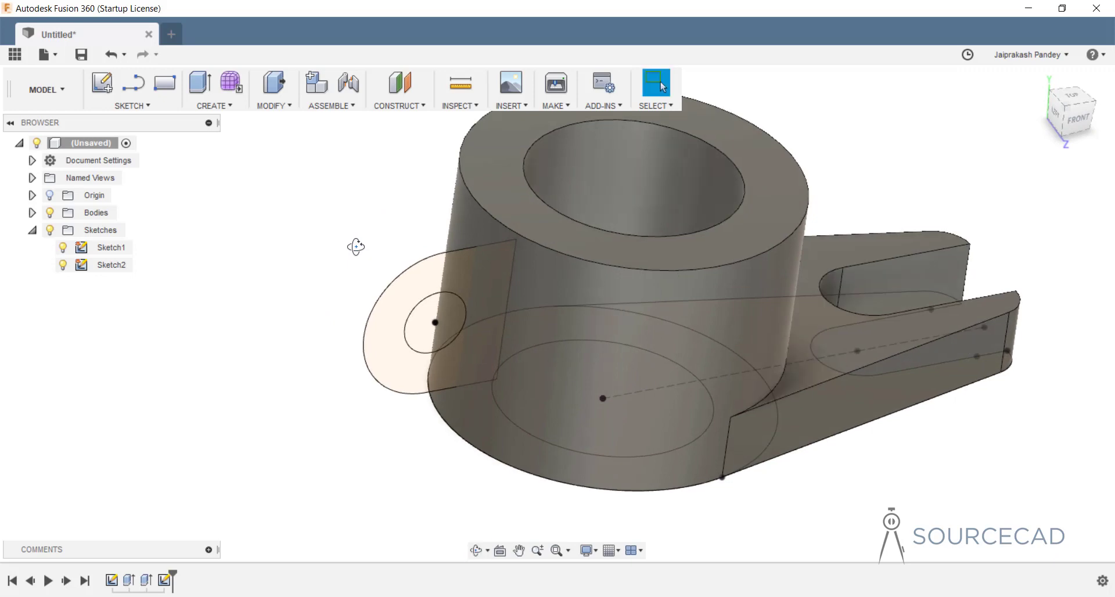
click(199, 82)
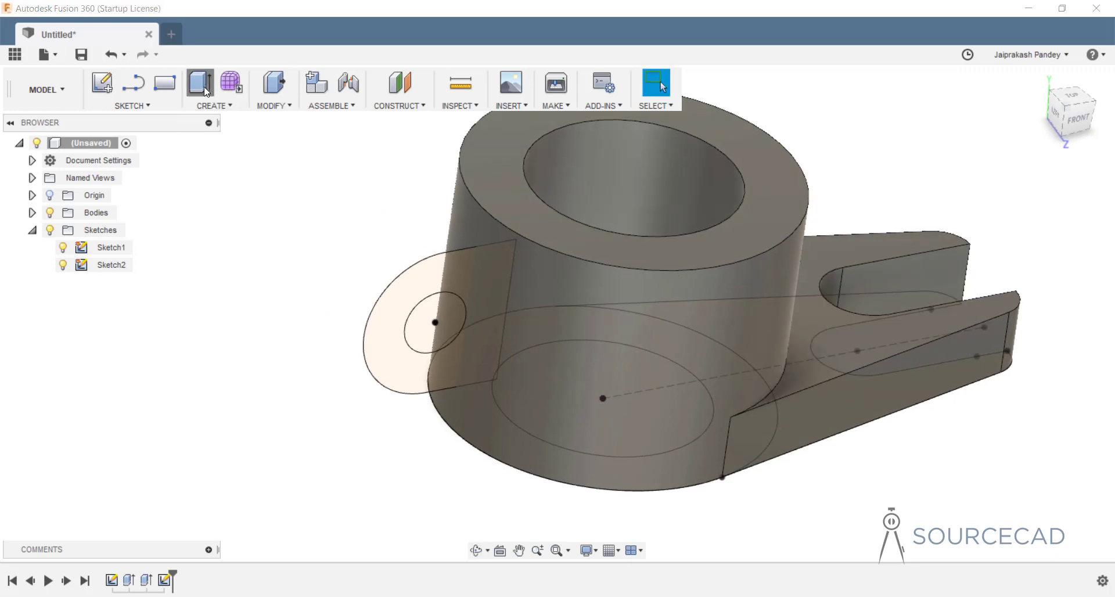
click(424, 291)
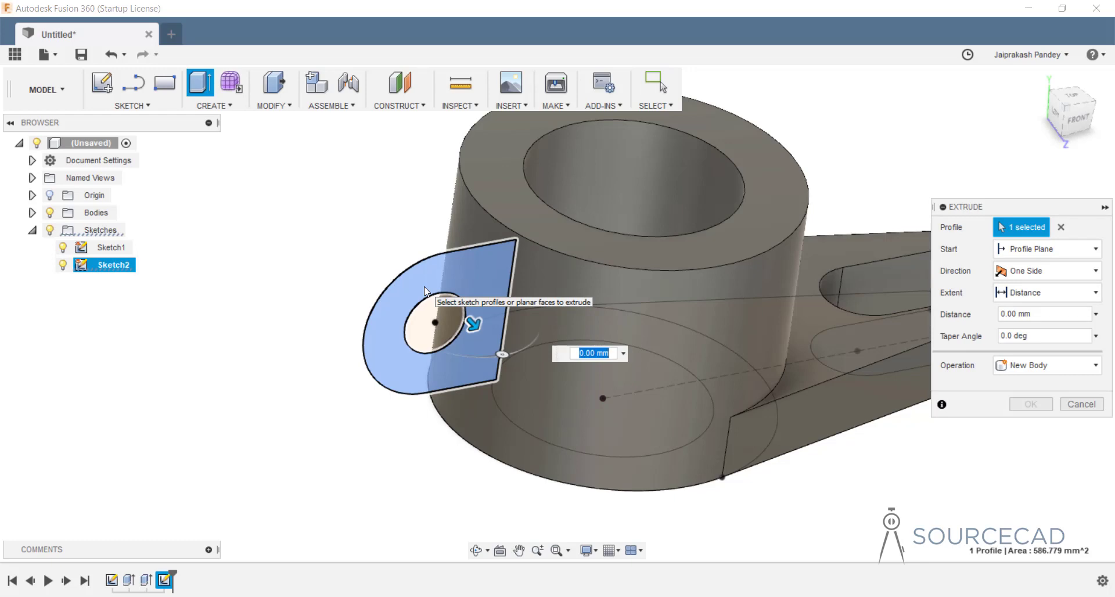
shift+middle_drag(454, 276, 430, 312)
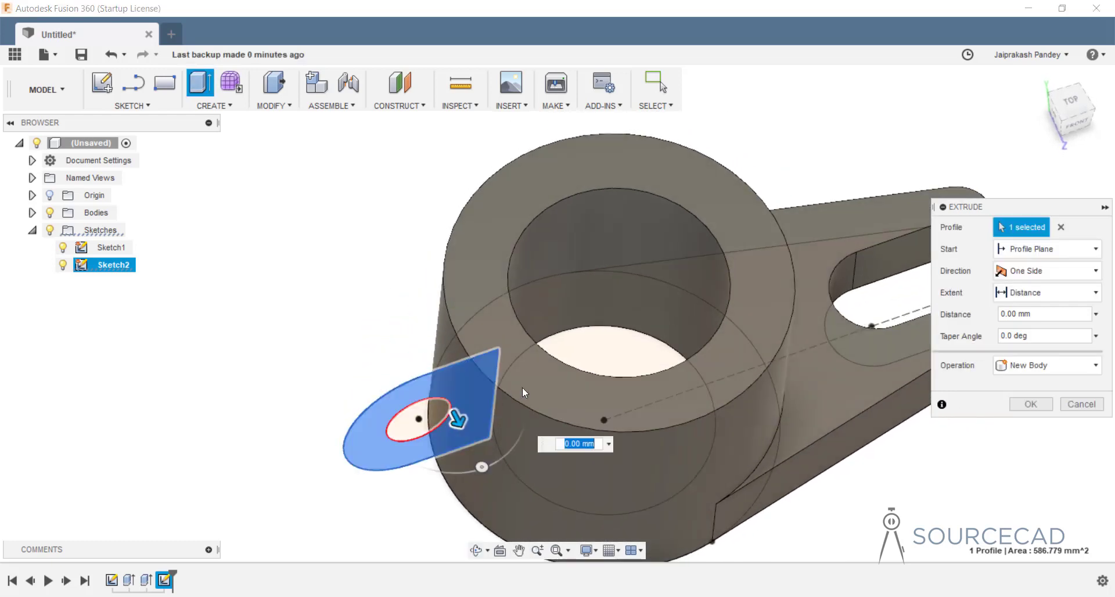
click(1043, 270)
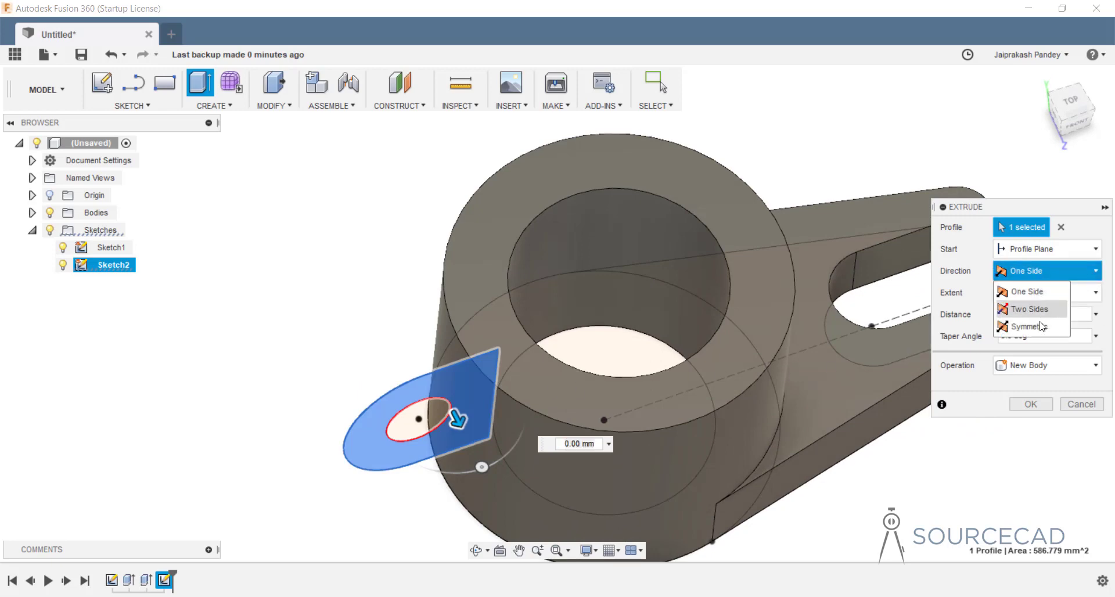
click(1040, 328)
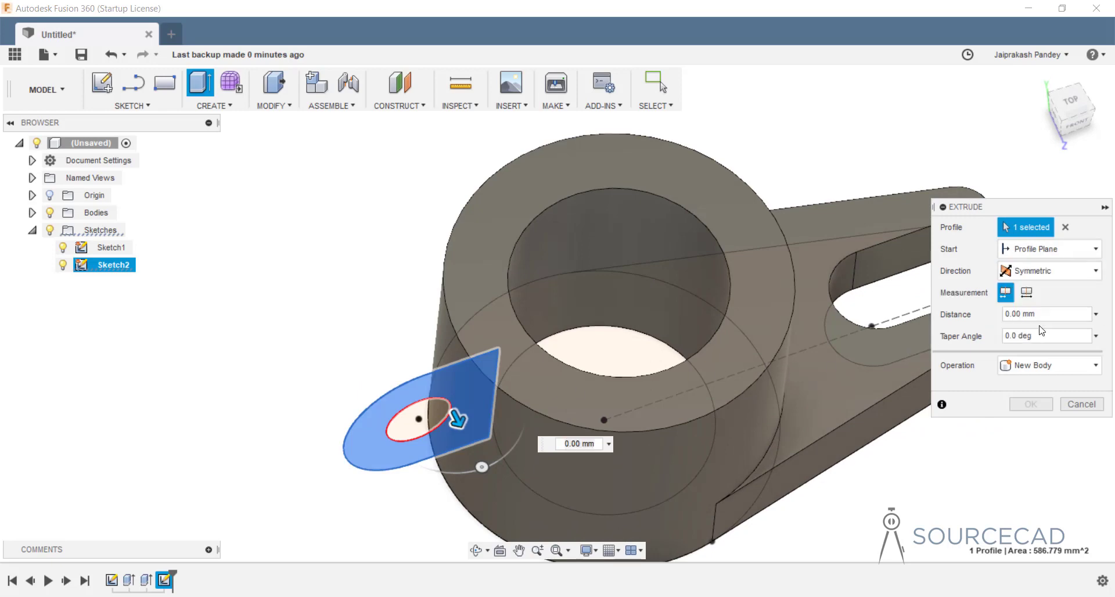
click(1026, 293)
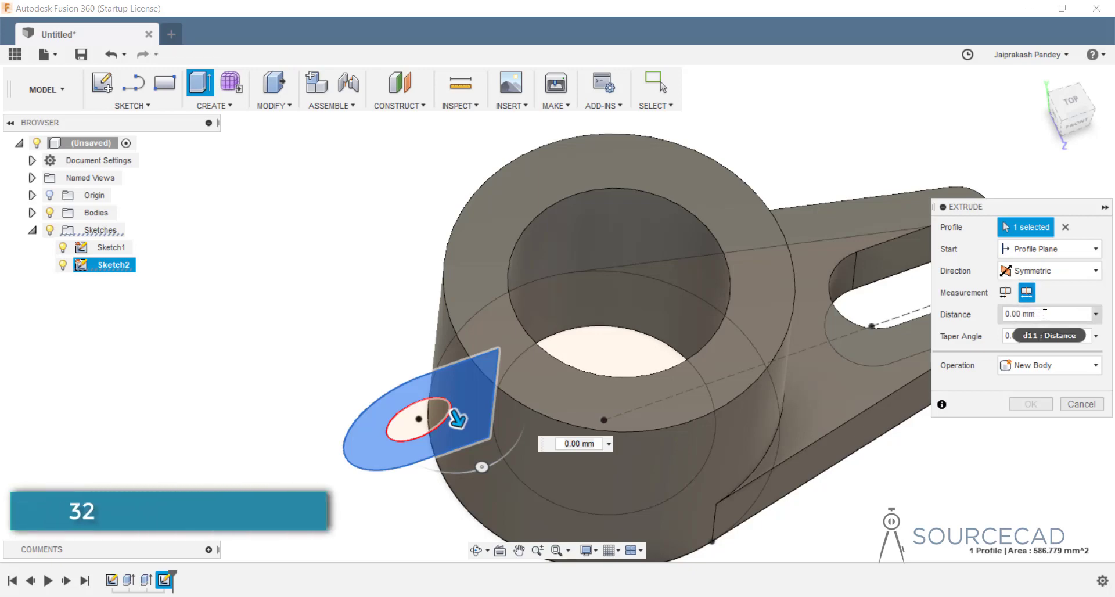
click(1045, 313)
text(32)
key(Tab)
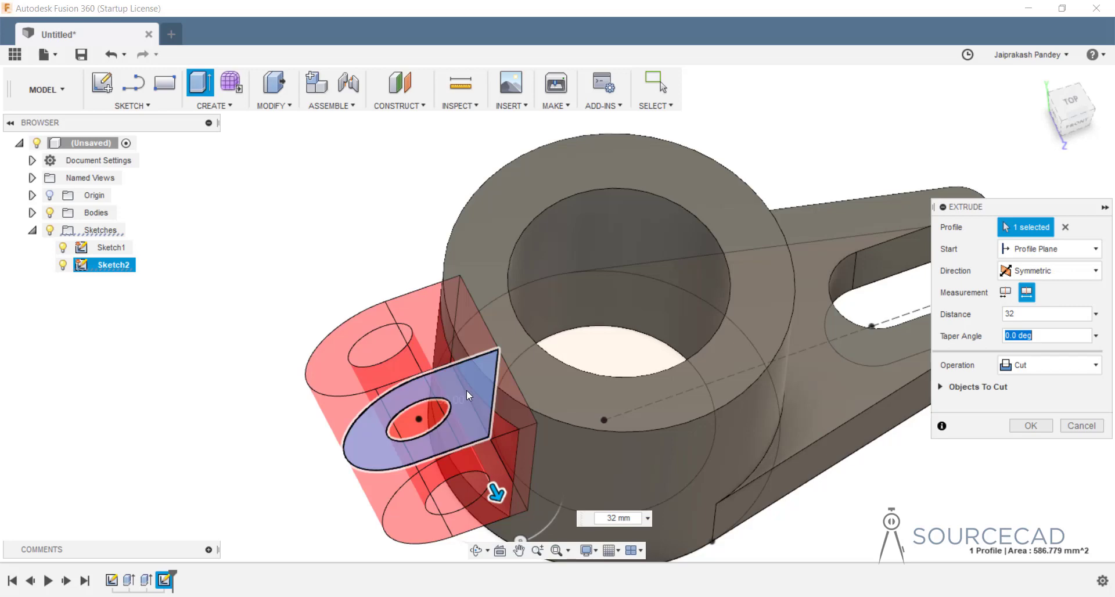
click(1069, 359)
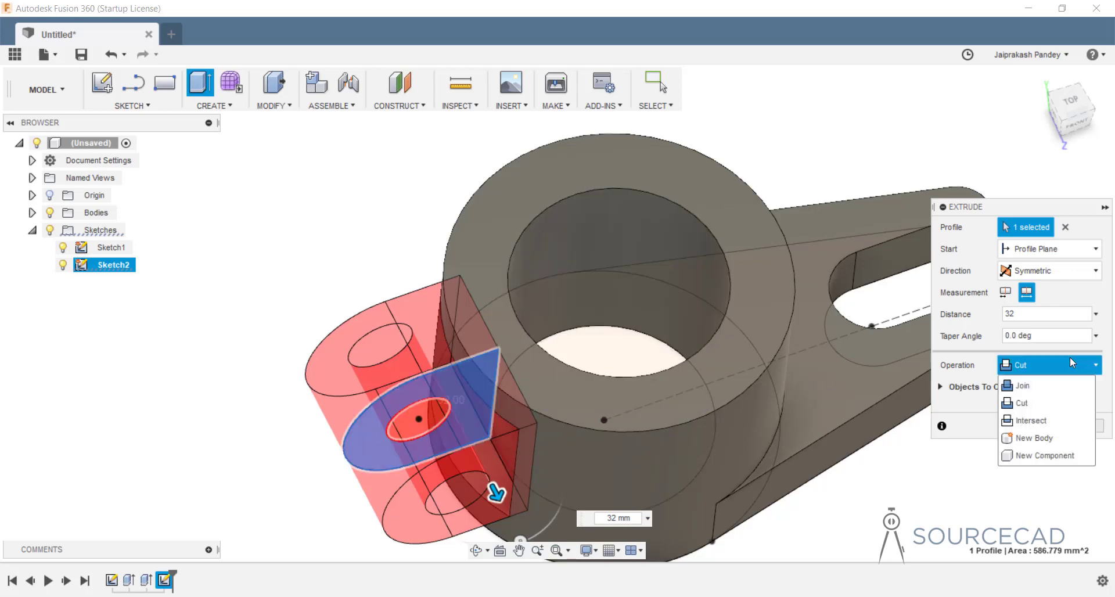
click(1025, 385)
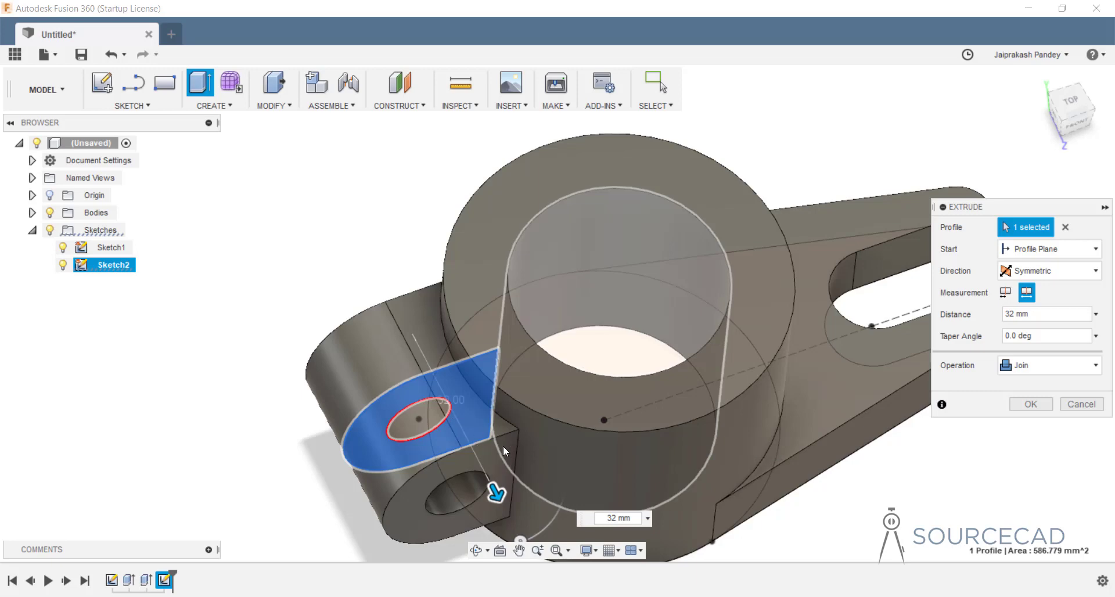
click(1027, 404)
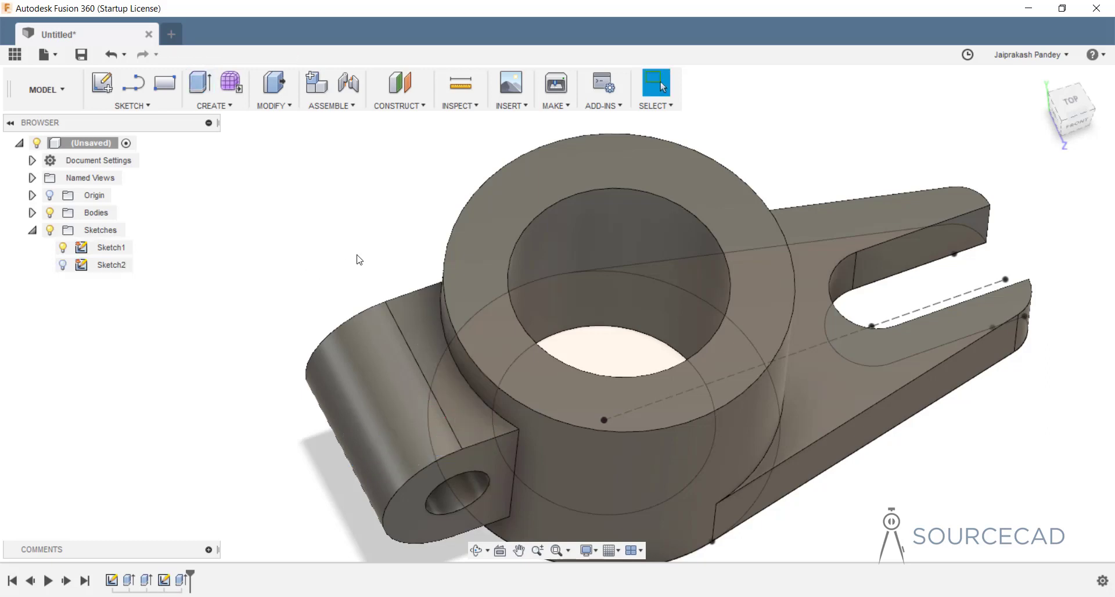
- Start a new sketch on the top ring face of the cylinder
scroll(373, 258, up, 1)
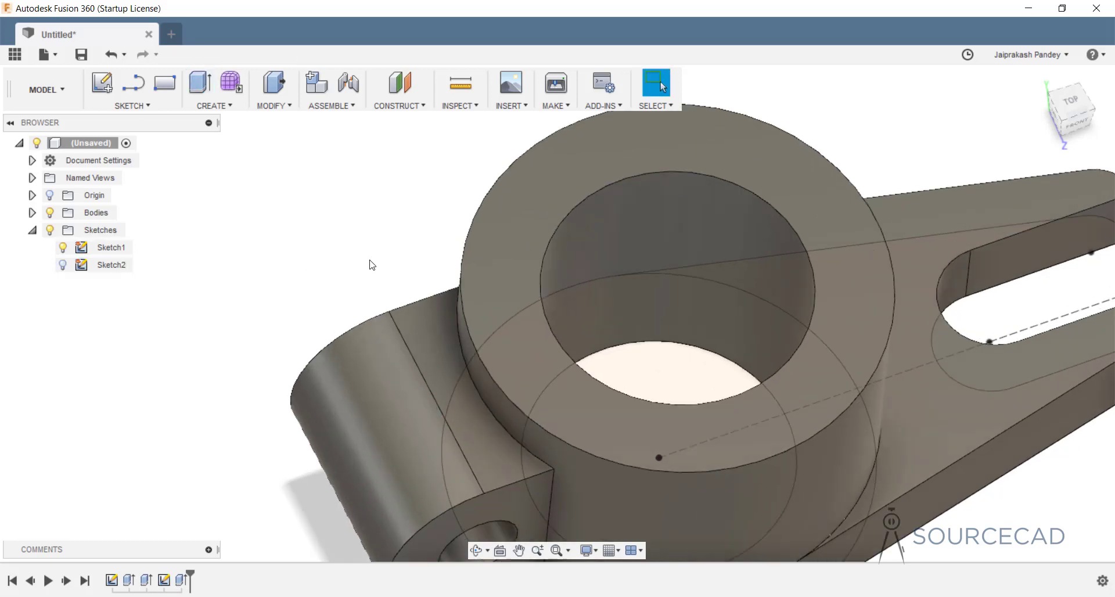
scroll(413, 287, down, 3)
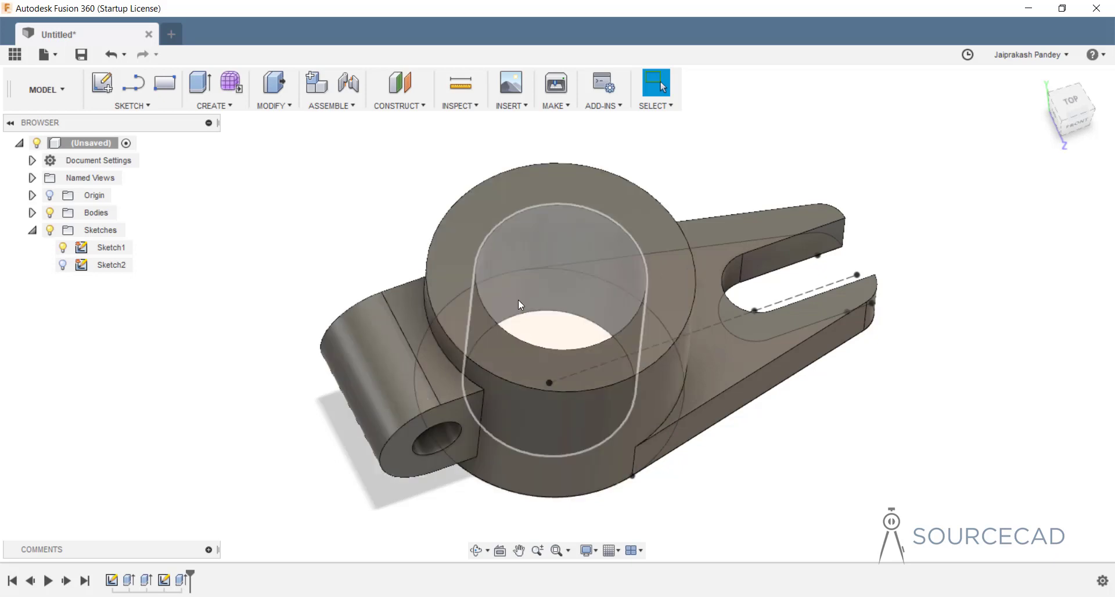
click(454, 262)
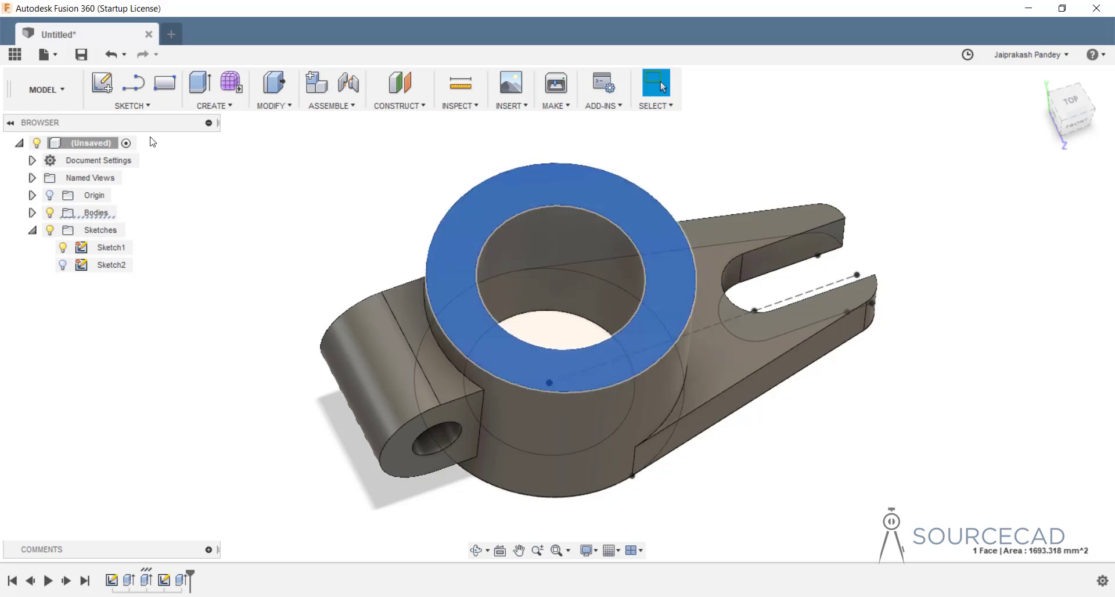
click(101, 86)
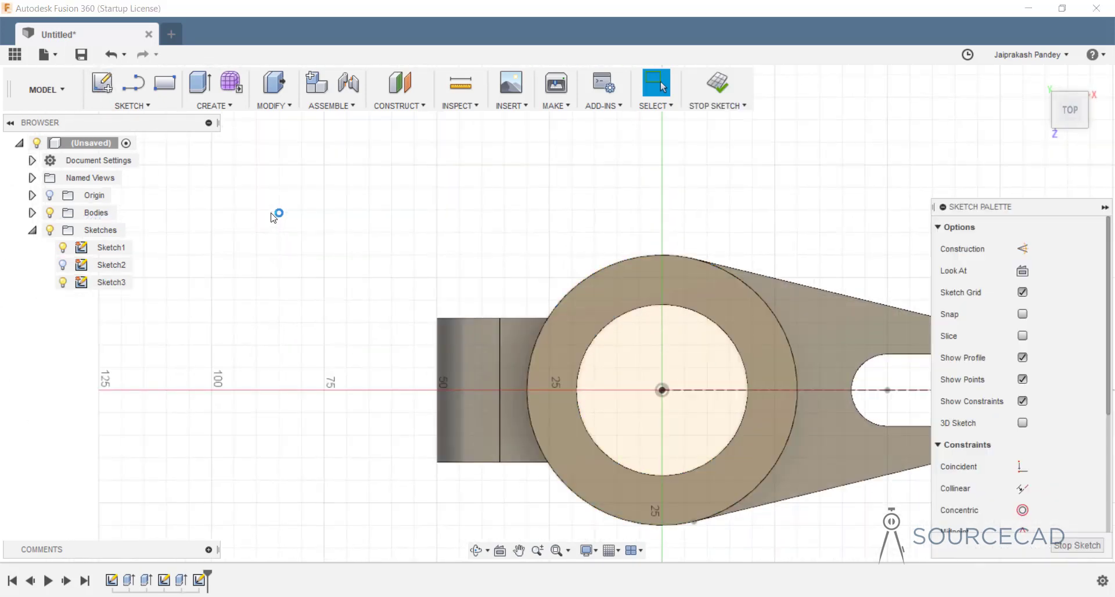
- Draw a rectangle about 38 by 10 mm from just outside the lug through the cylinder wall into the bore, and select its outer edge
click(165, 83)
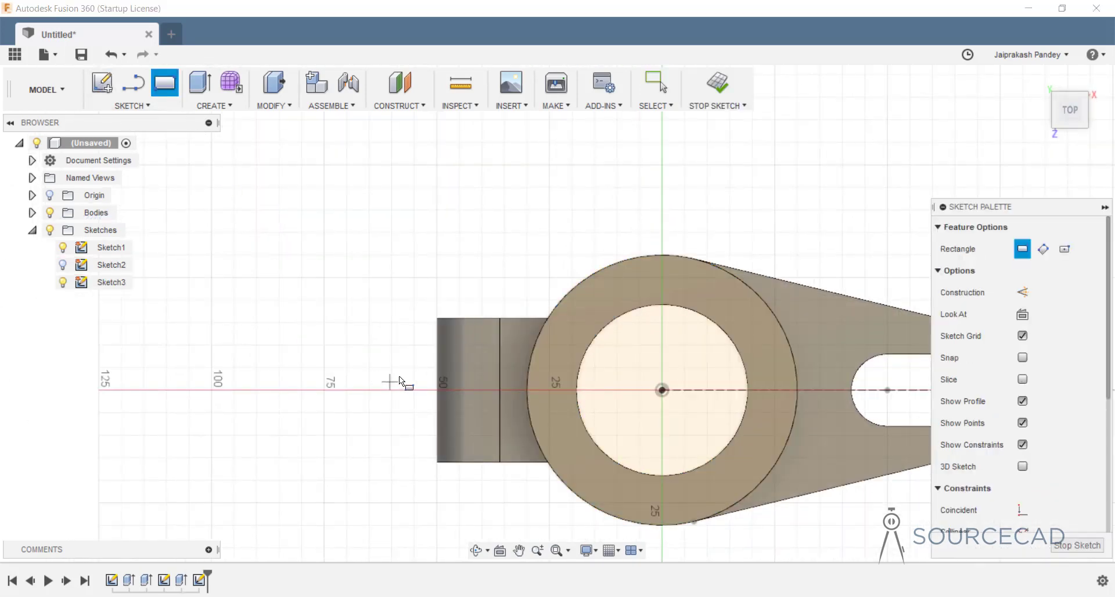
click(424, 364)
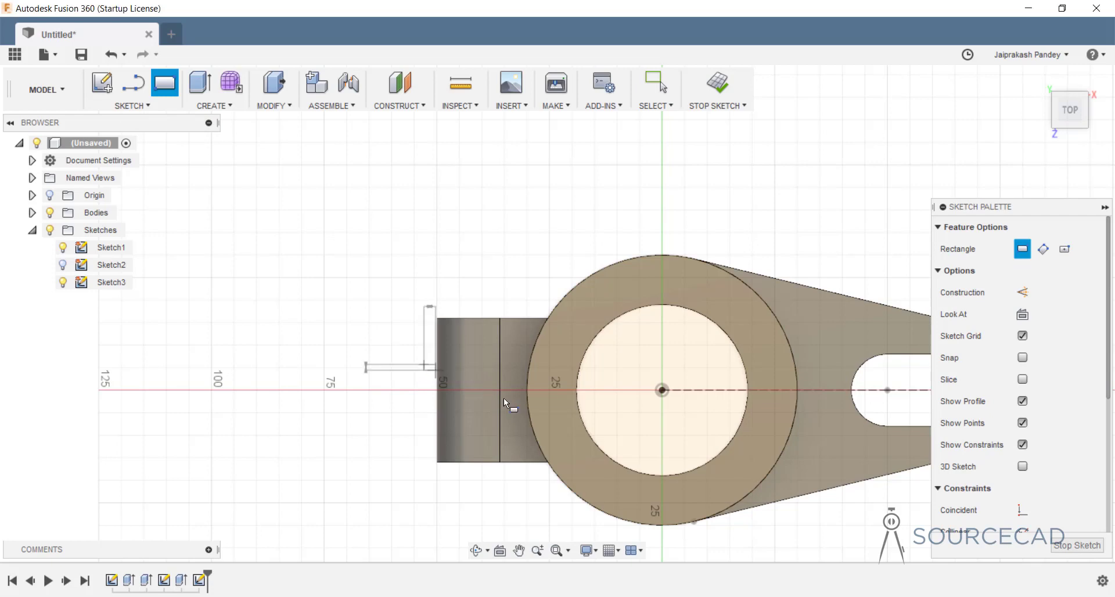
click(594, 410)
key(Escape)
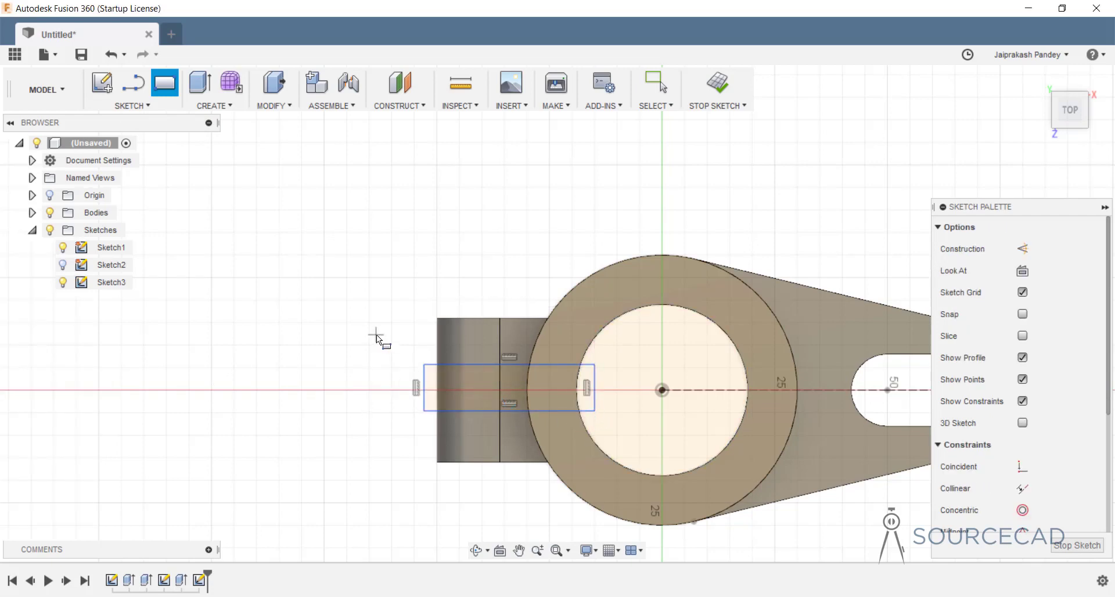
click(424, 382)
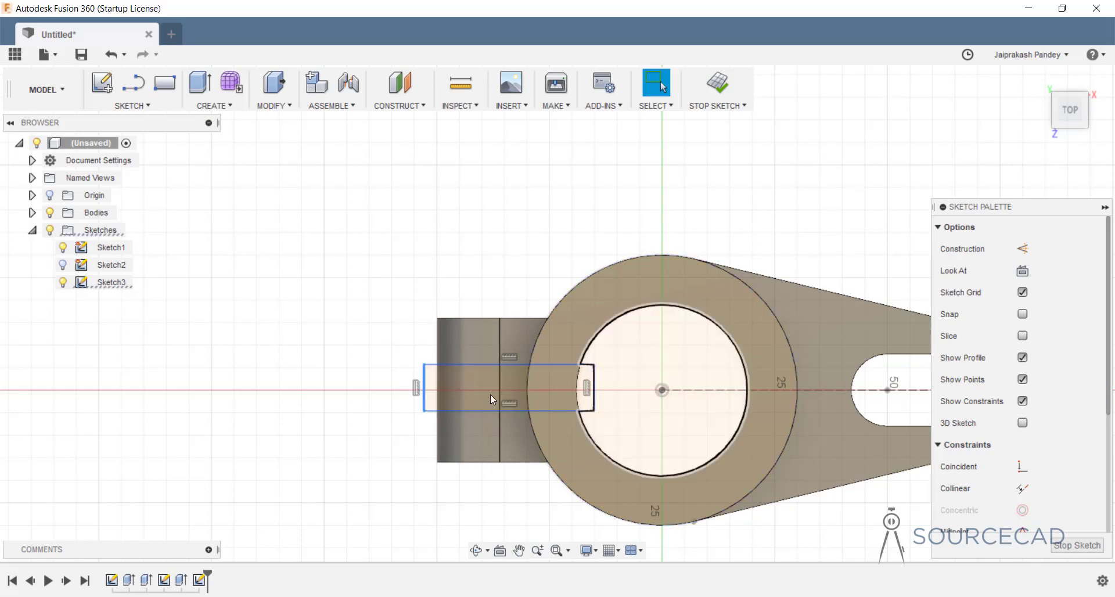
key(Delete)
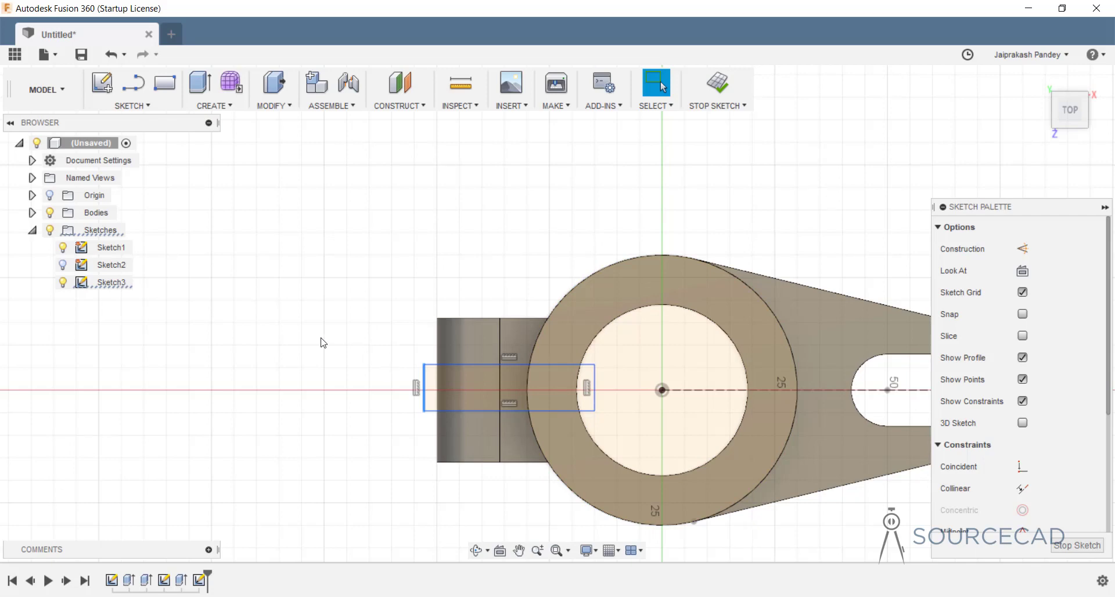
- Dimension the rectangle's outer edge 50 mm from the cylinder's centre
drag(593, 401, 661, 390)
key(d)
click(587, 365)
click(504, 239)
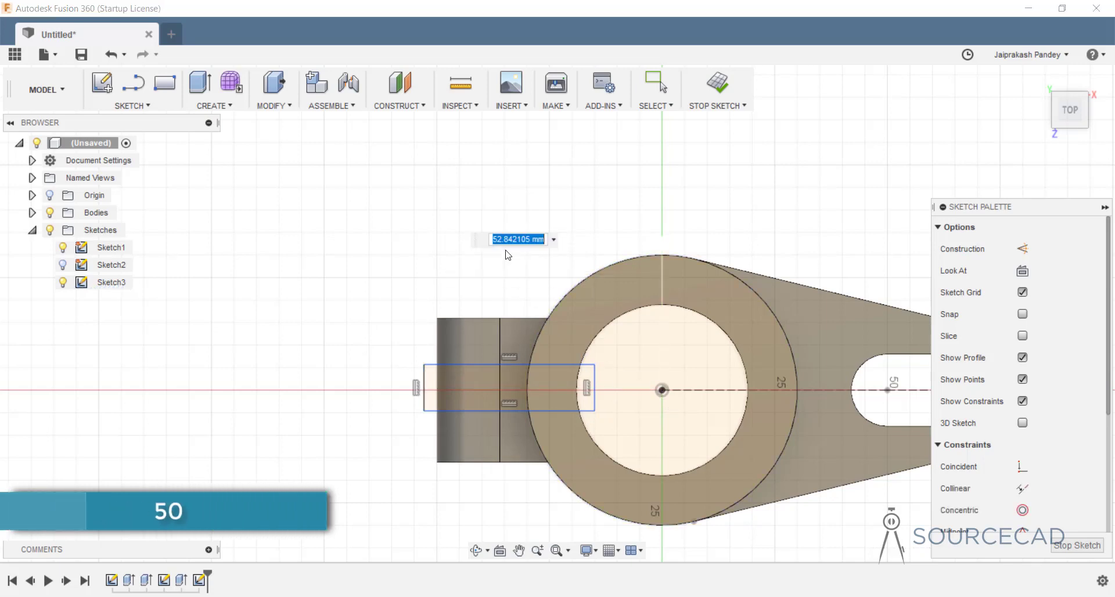
text(50)
key(Return)
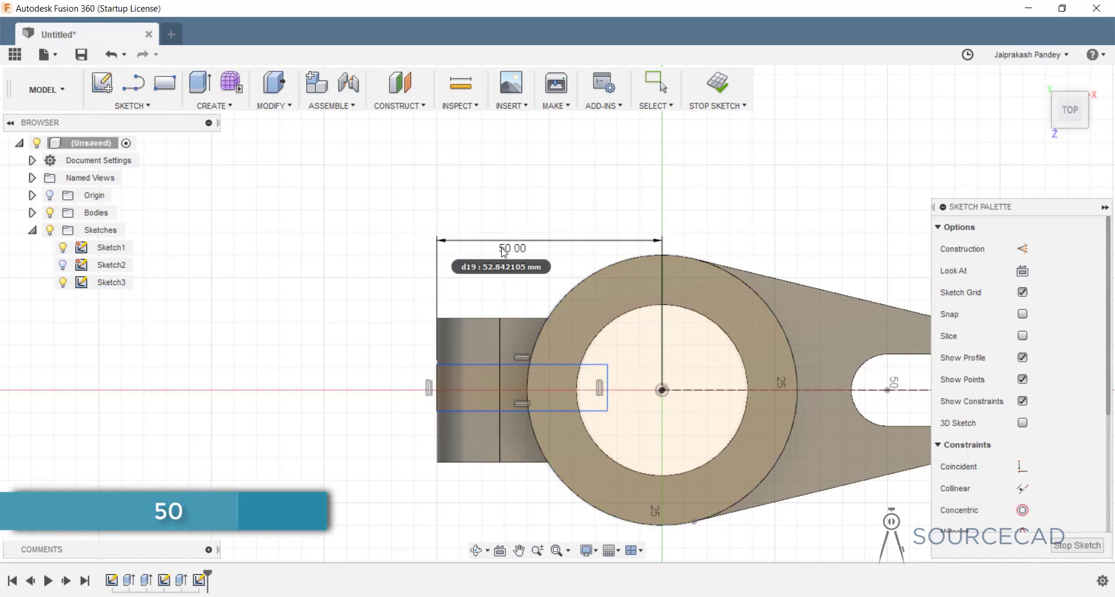
key(Escape)
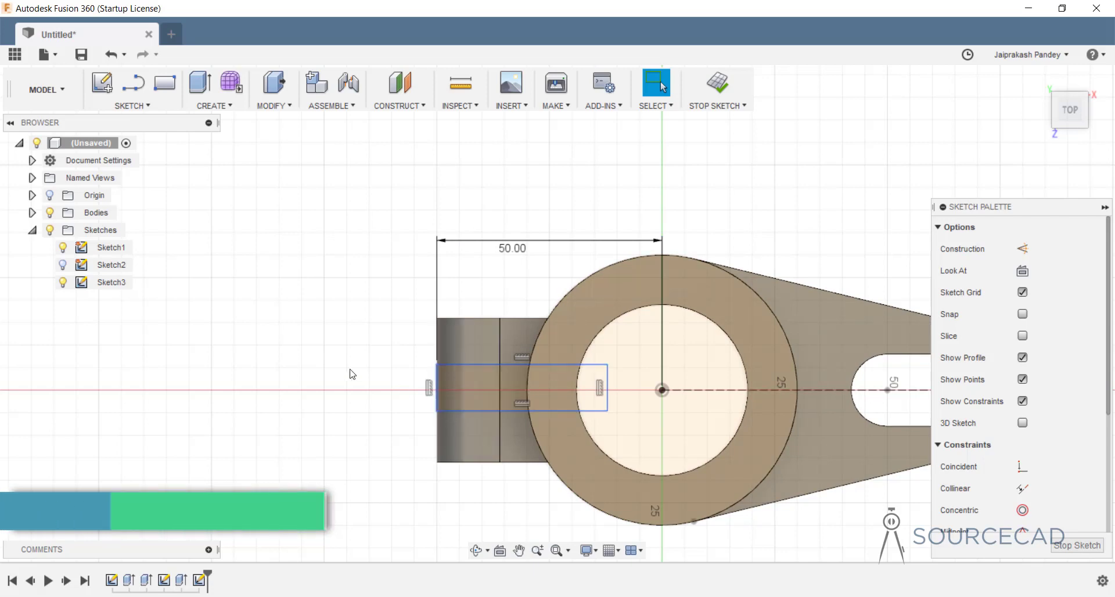
- Dimension the rectangle's width between its two long edges as 6 mm
key(d)
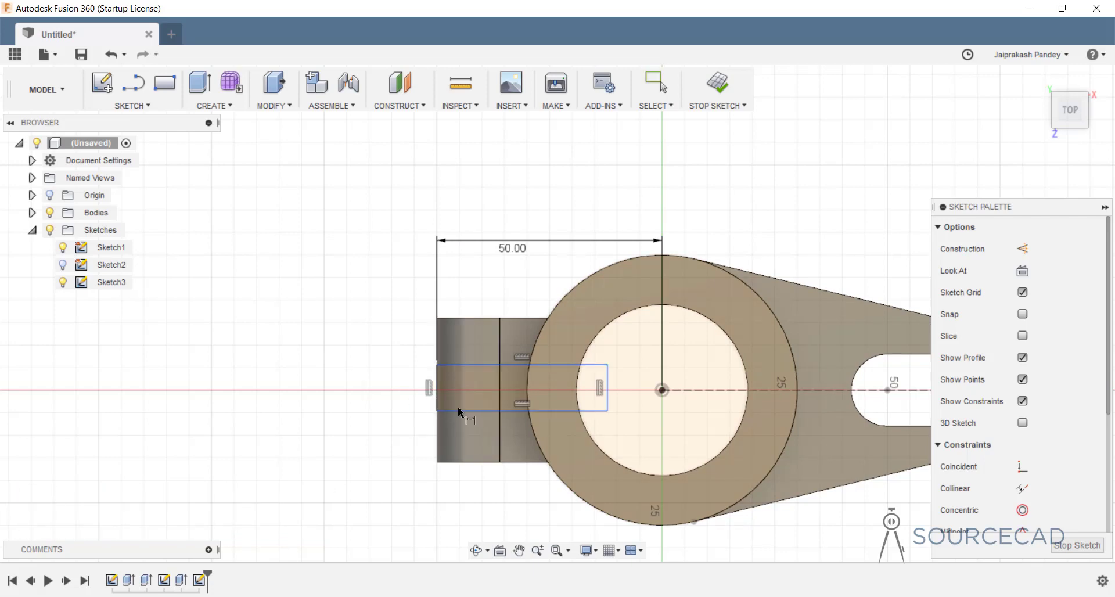
click(481, 363)
click(482, 411)
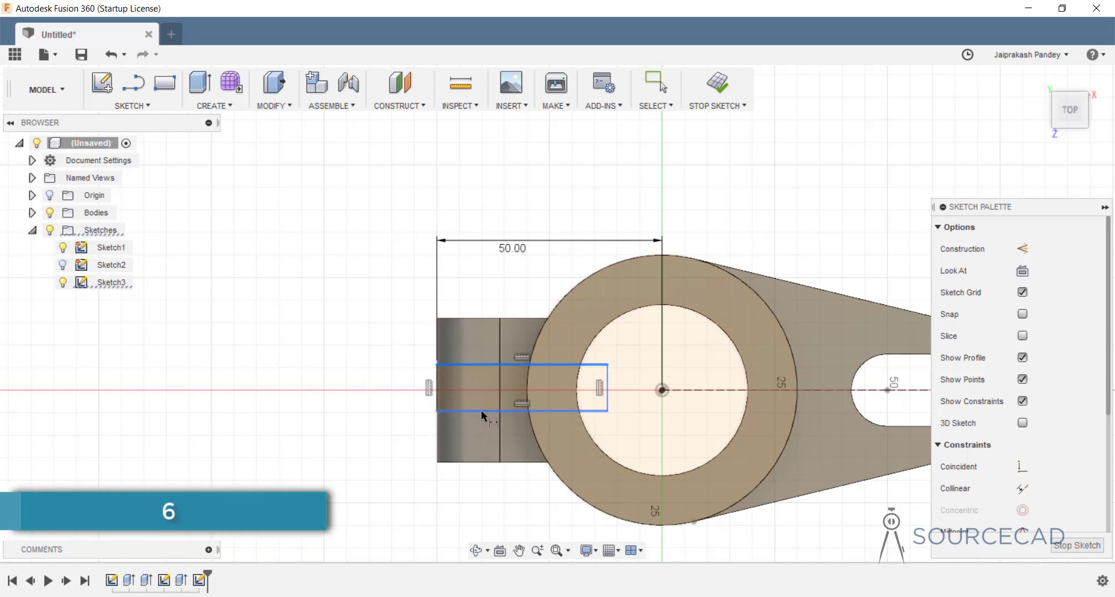
click(358, 380)
text(6)
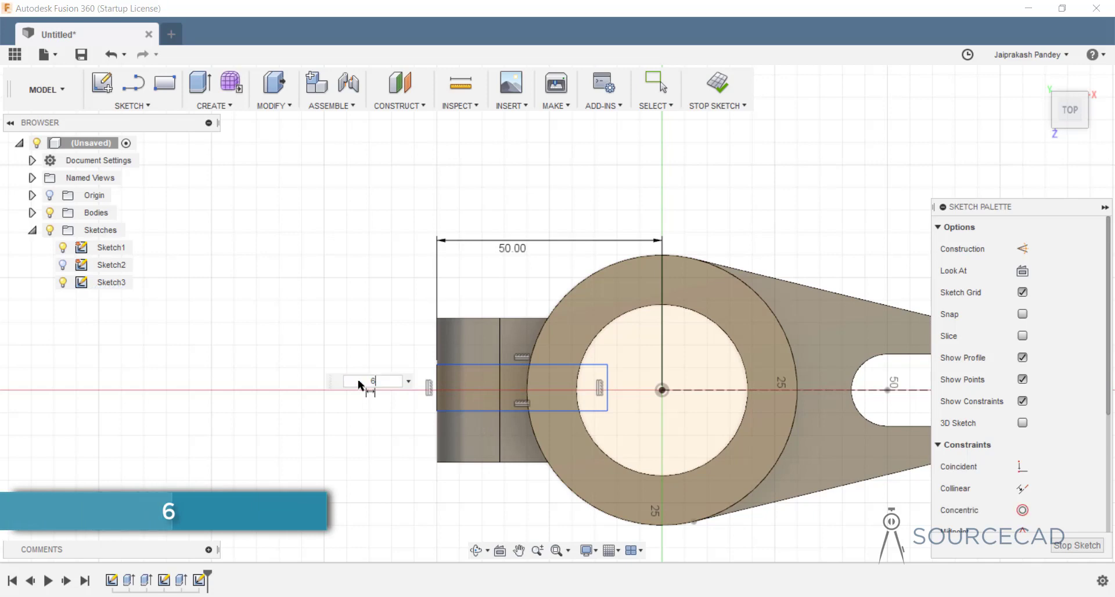
key(Return)
key(Escape)
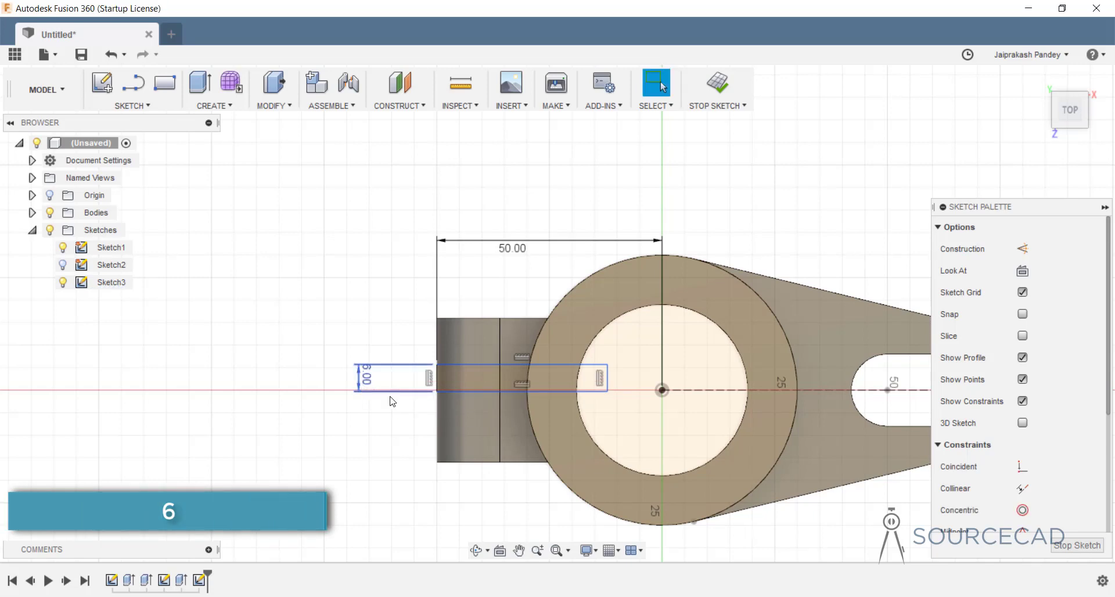
- Centre the rectangle on the cylinder's horizontal axis by dimensioning its upper edge 3 mm from the arm's centreline
drag(517, 396, 517, 404)
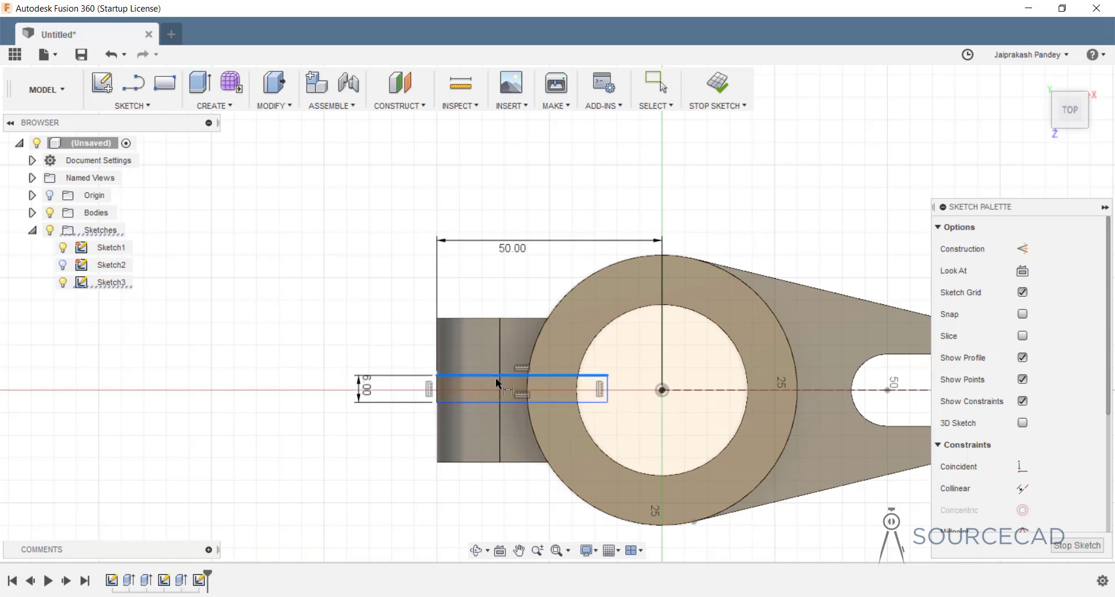
click(699, 390)
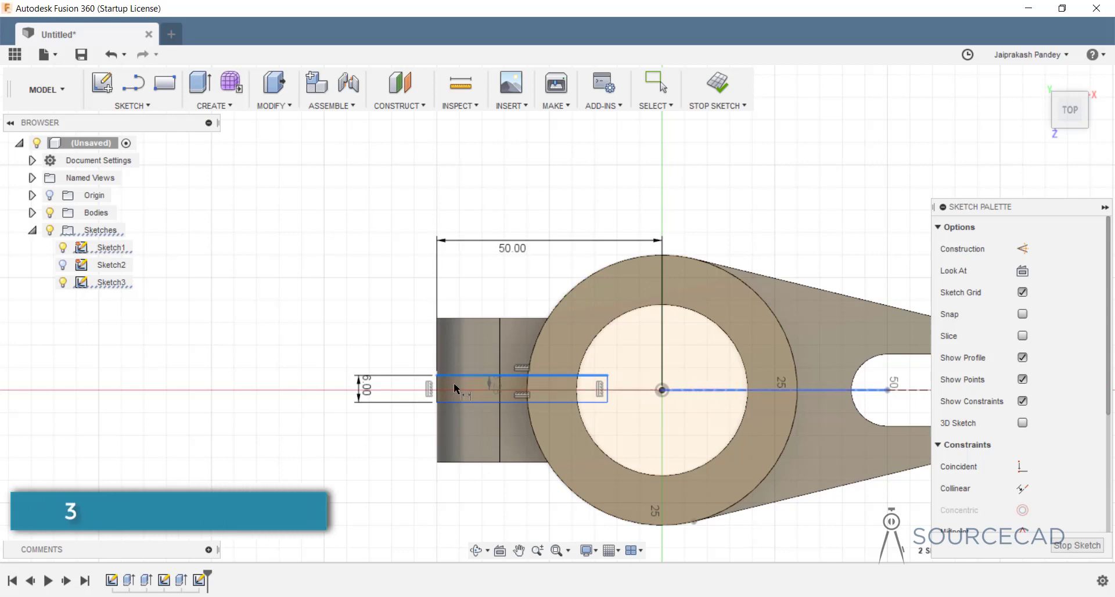
click(454, 382)
click(298, 383)
key(Return)
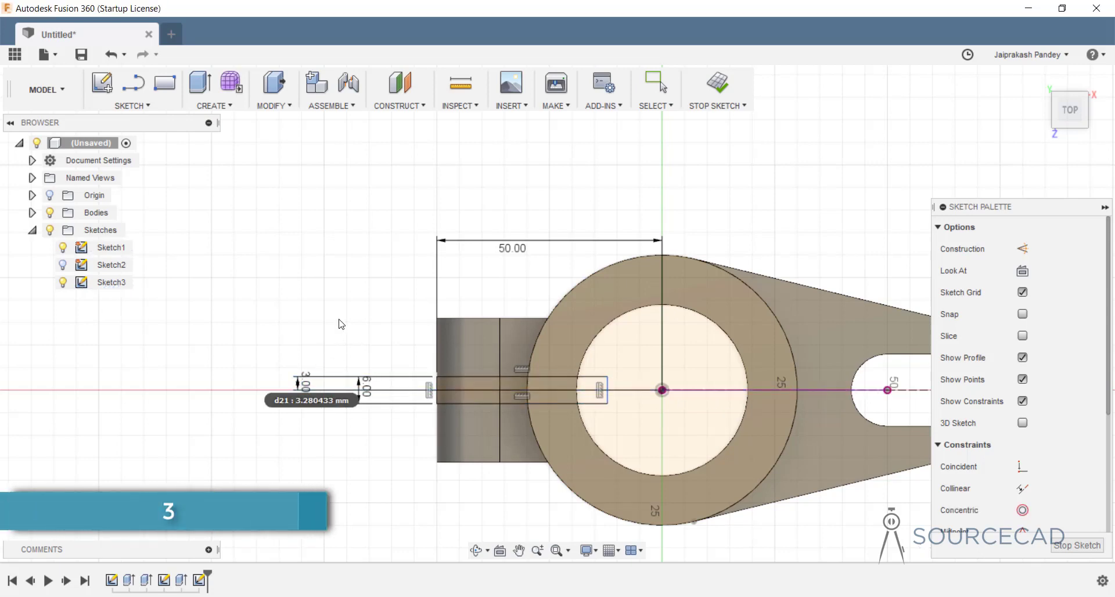
key(Escape)
- Delete the rectangle's short inner edge that lies inside the bore
scroll(607, 397, down, 3)
scroll(606, 394, up, 5)
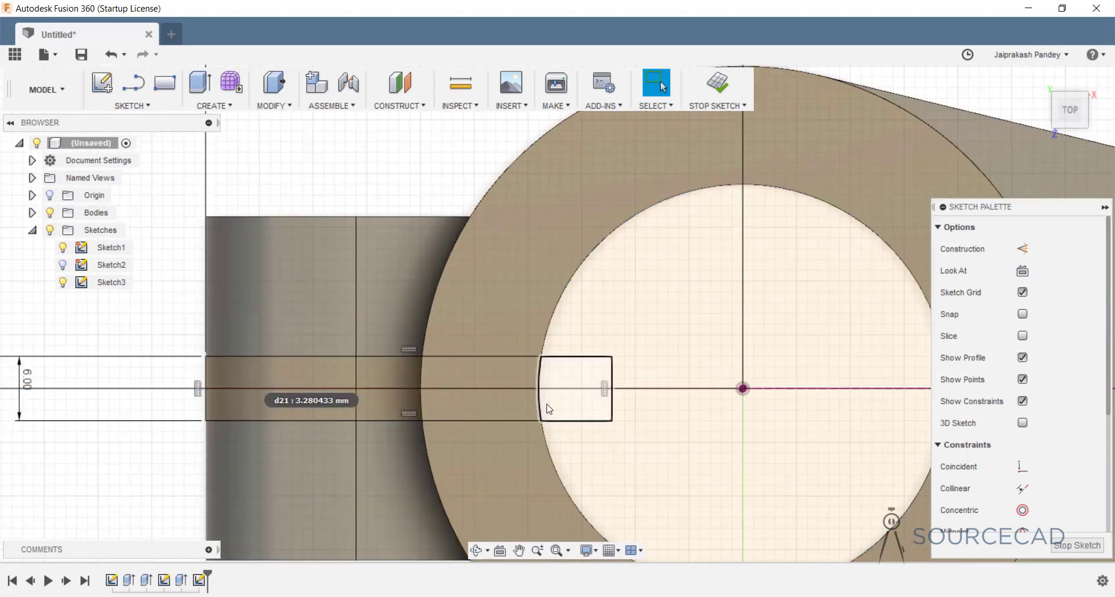
click(613, 375)
key(Delete)
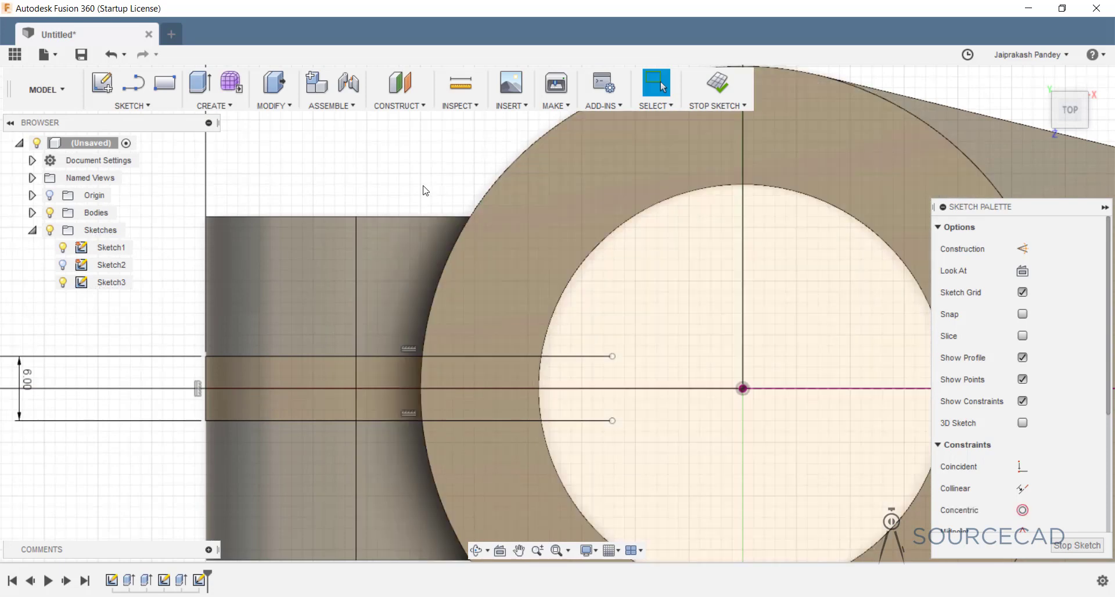
- Draw a circle from the cylinder's centre that coincides with the bore's edge
key(c)
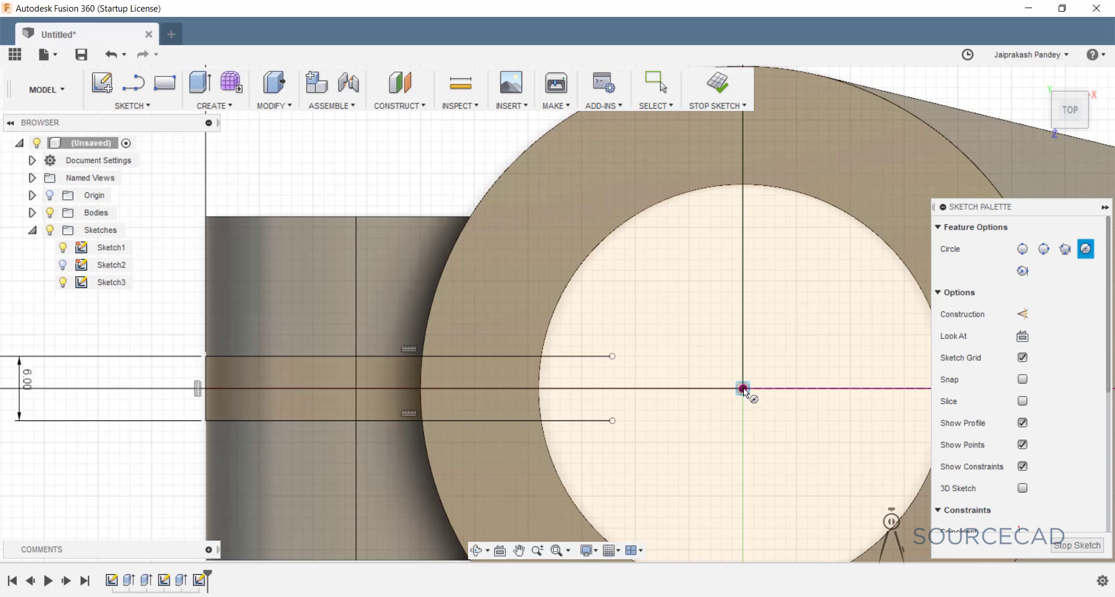
click(743, 388)
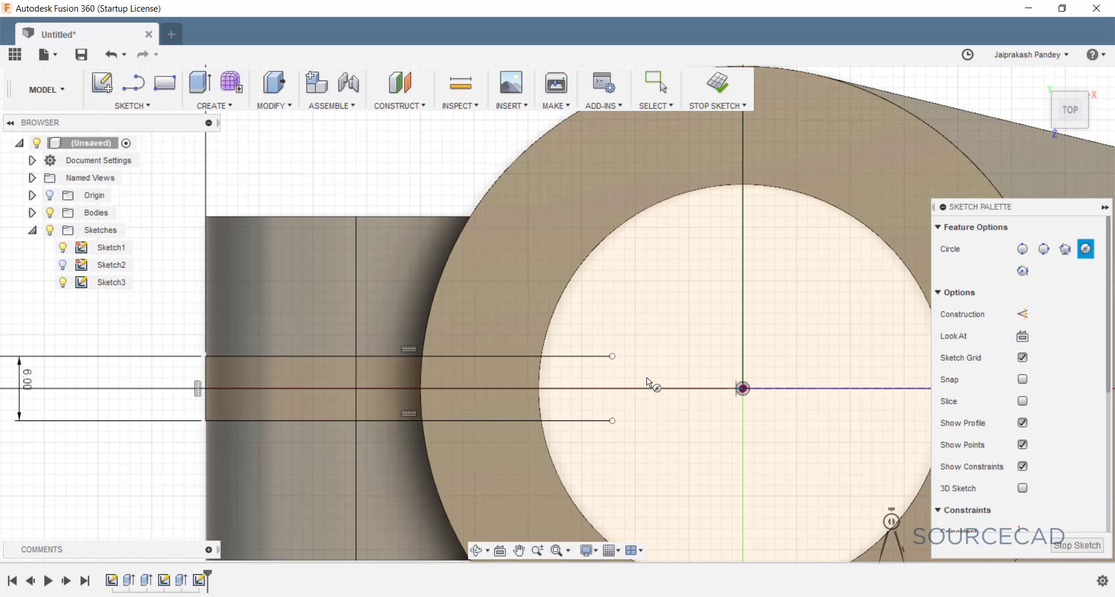
click(539, 388)
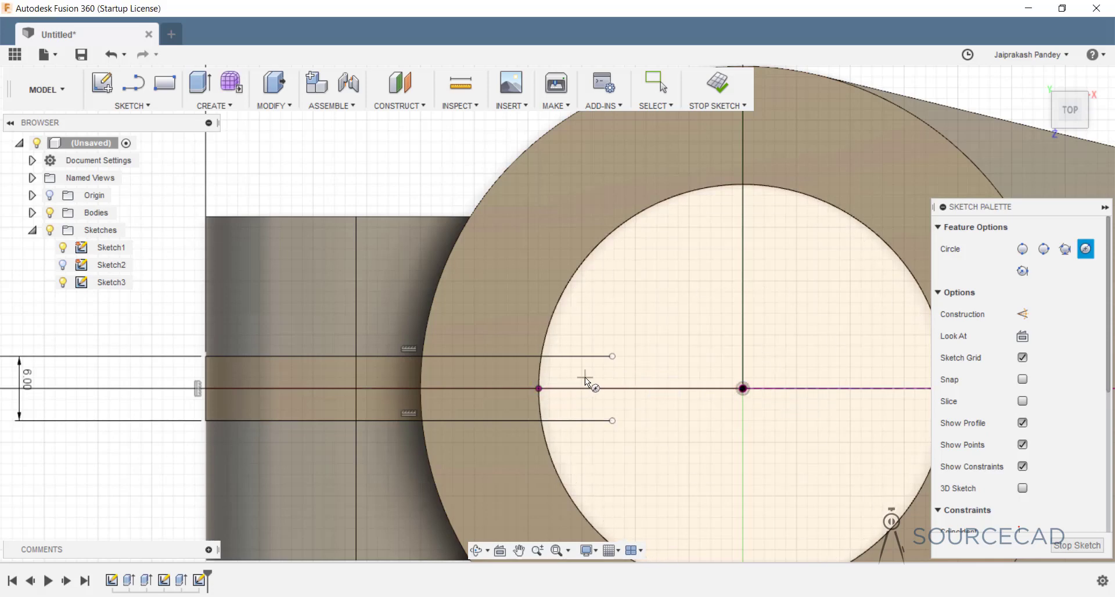
key(Escape)
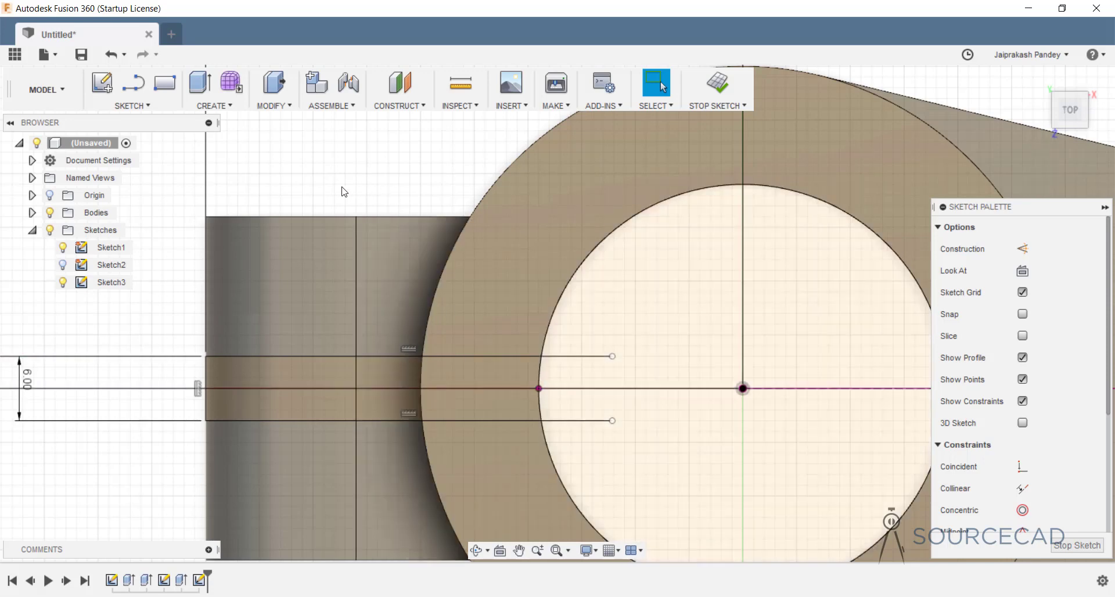
- Trim the circle outside the slot lines and the line ends inside the bore, and finish the sketch
key(t)
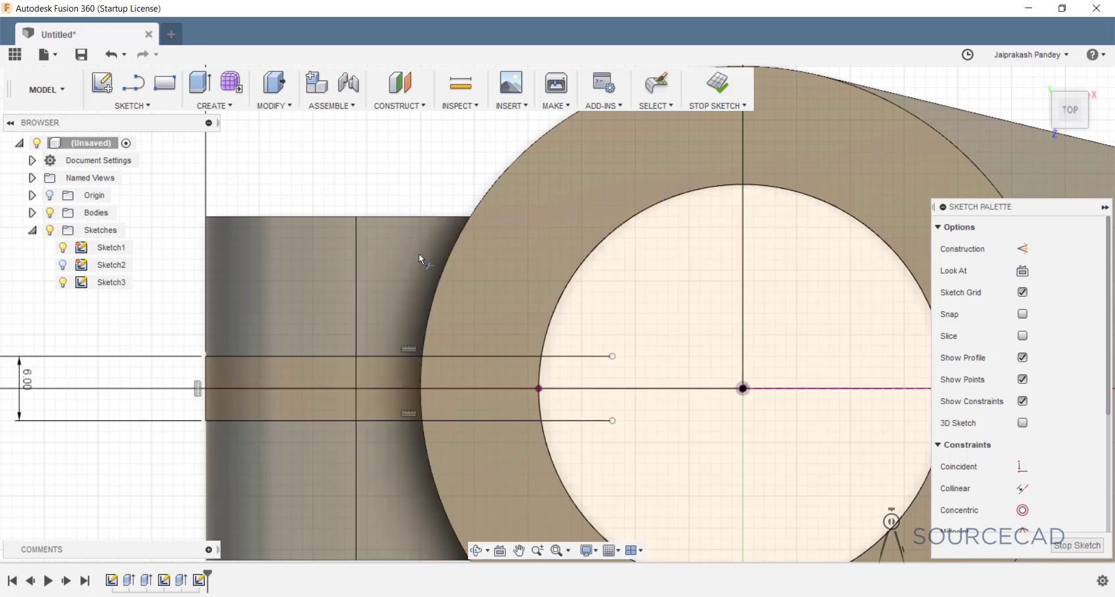
click(584, 265)
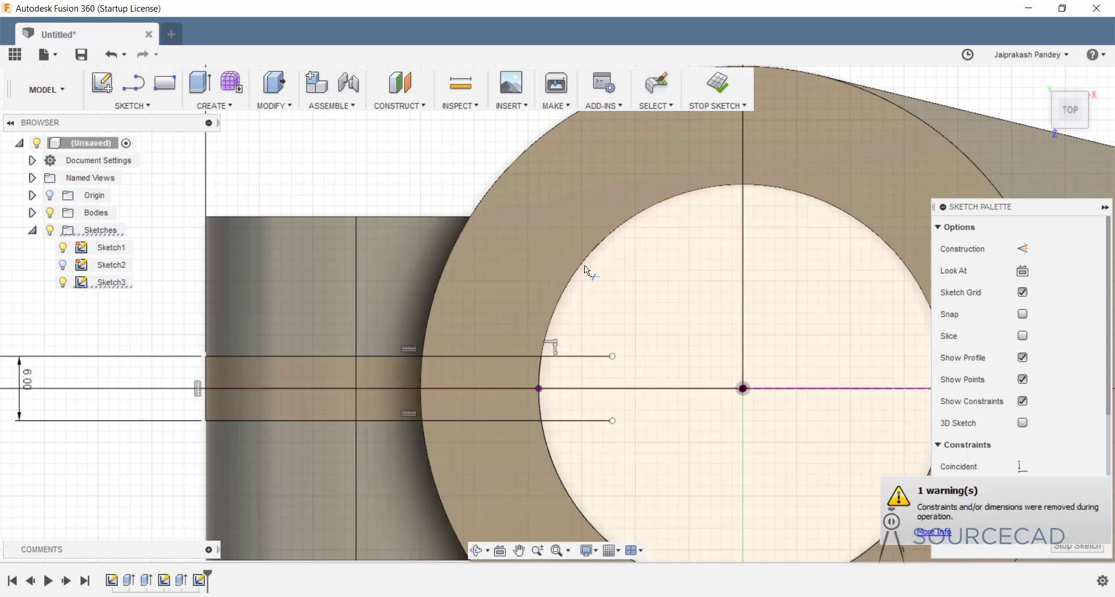
click(576, 506)
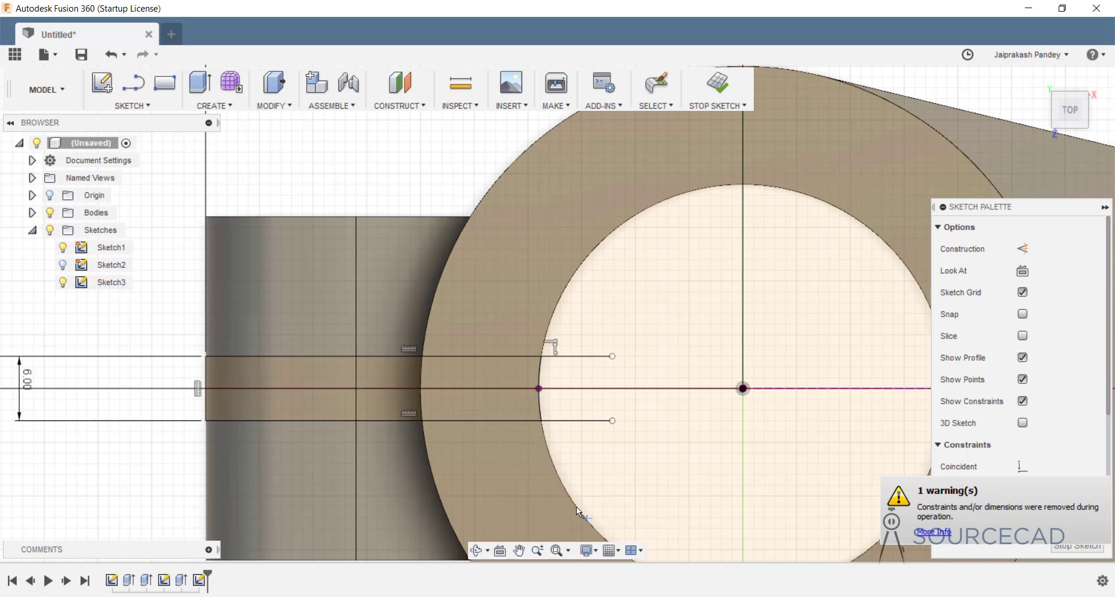
click(587, 421)
click(587, 357)
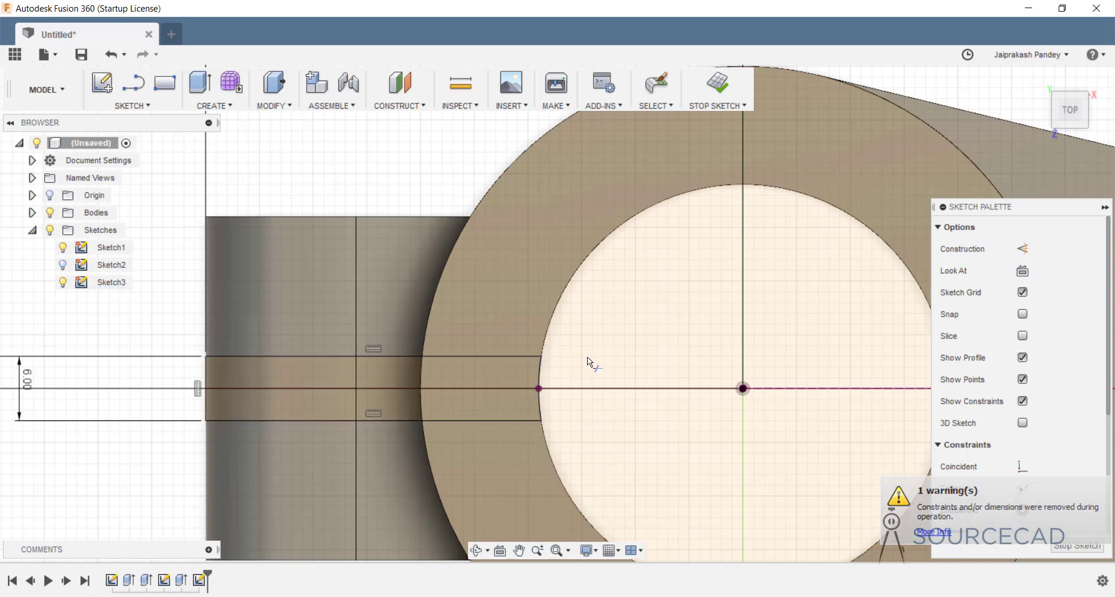
key(Escape)
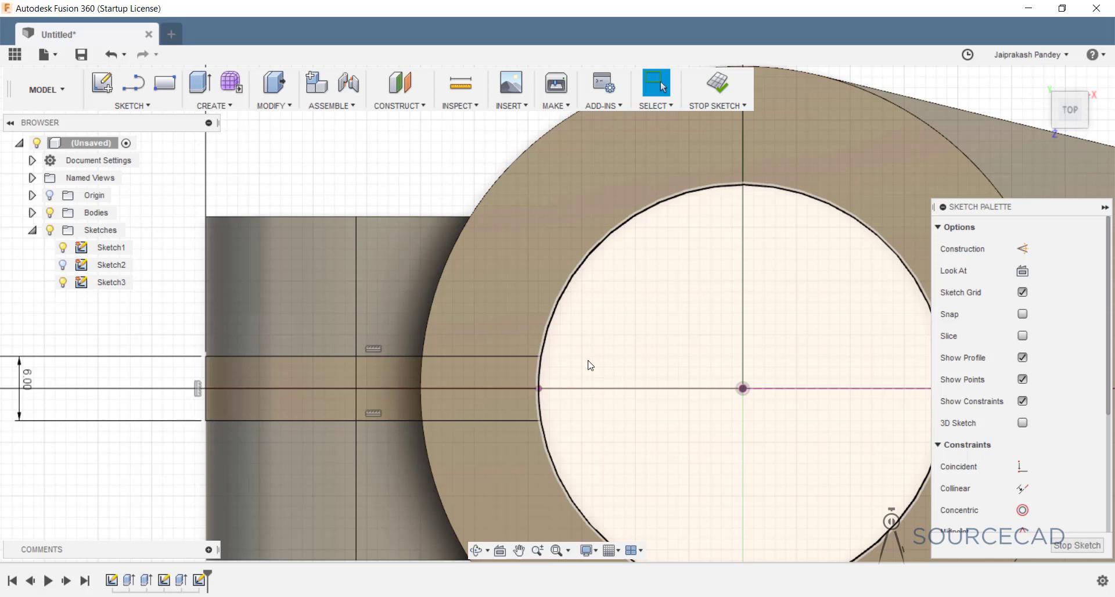
scroll(589, 363, down, 5)
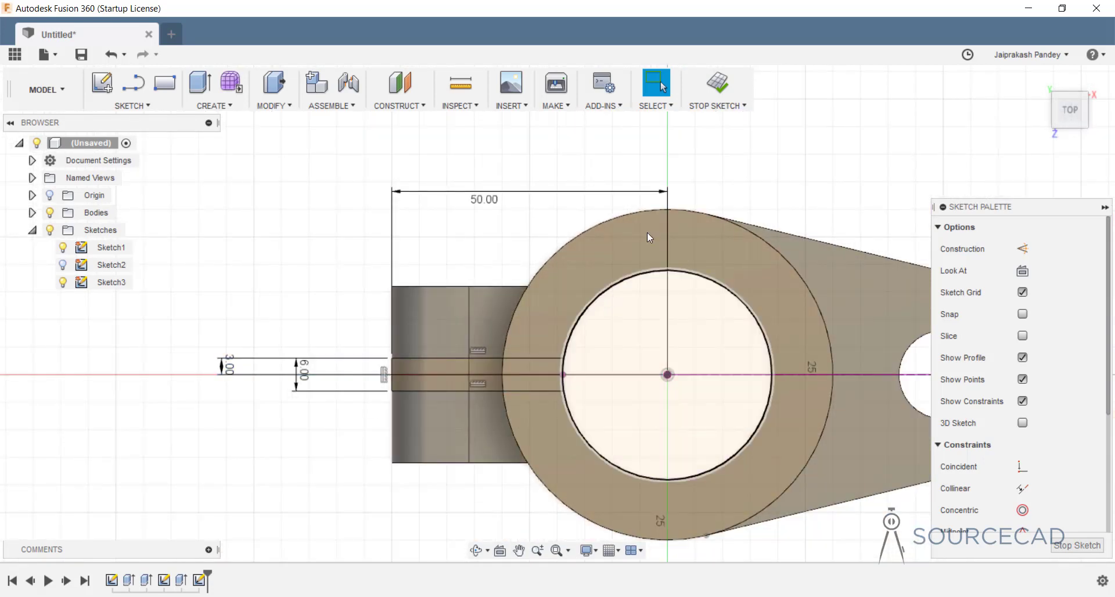
click(718, 83)
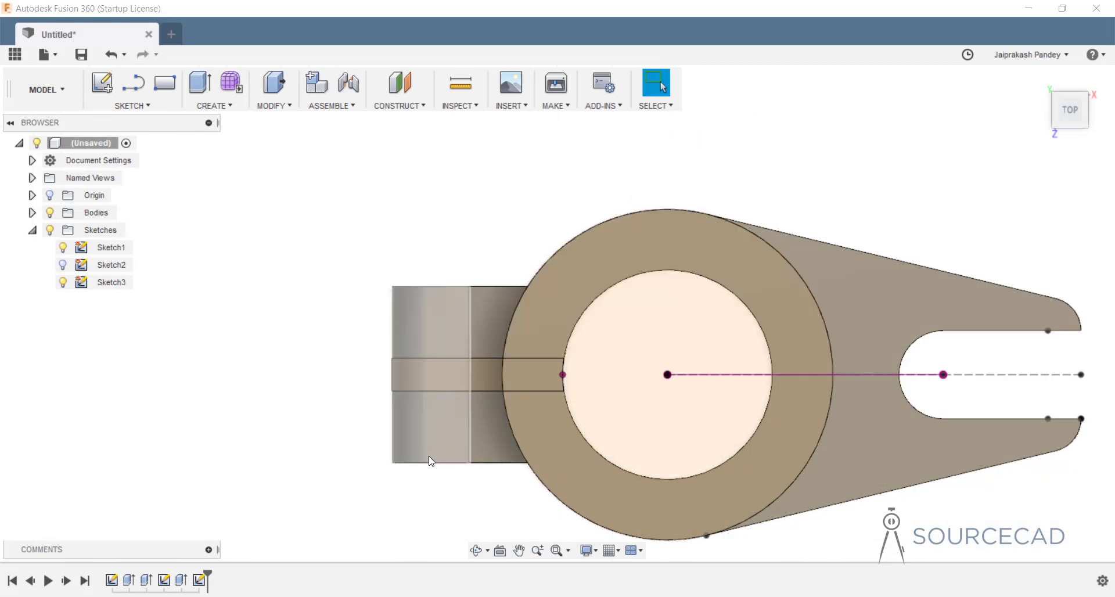
- Extrude both slot profiles one-sided from the cylinder's top face, with the extent set to the bracket's bottom face
shift+middle_drag(429, 460, 469, 292)
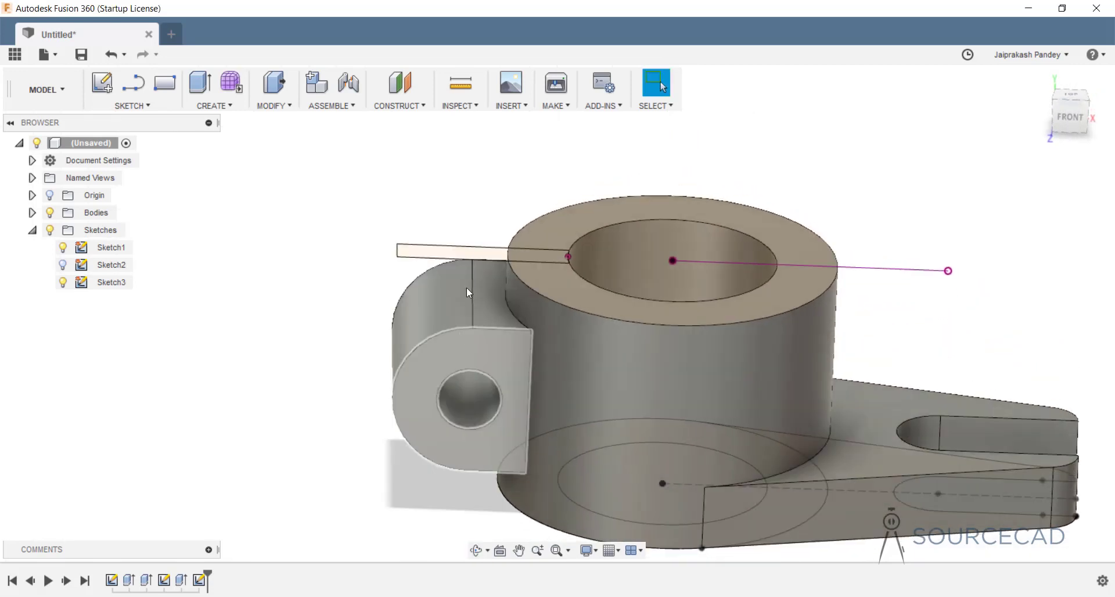
shift+middle_drag(539, 317, 584, 309)
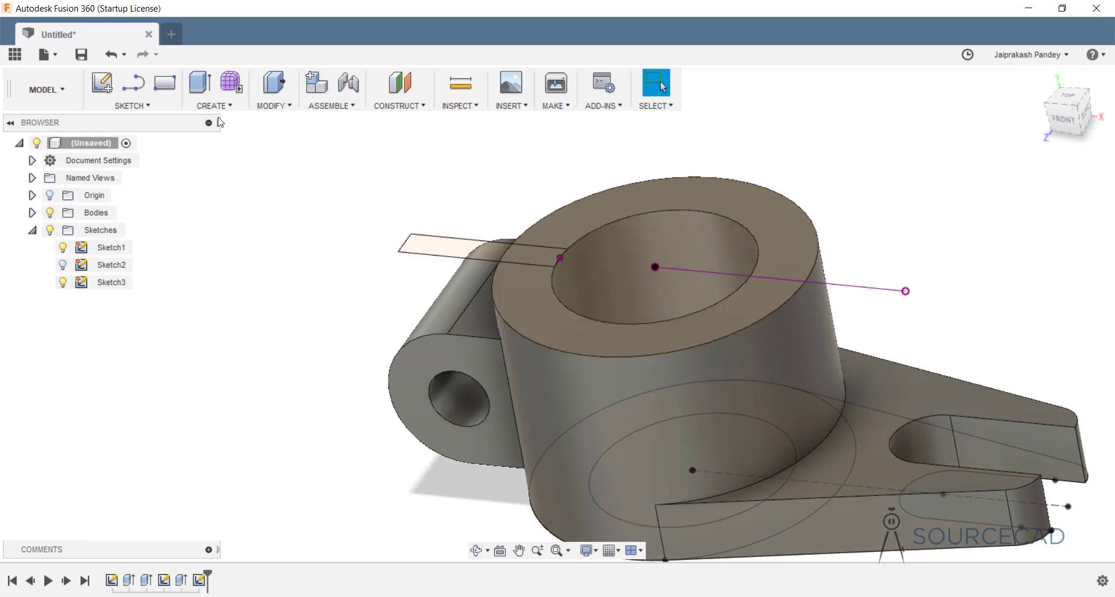
click(199, 83)
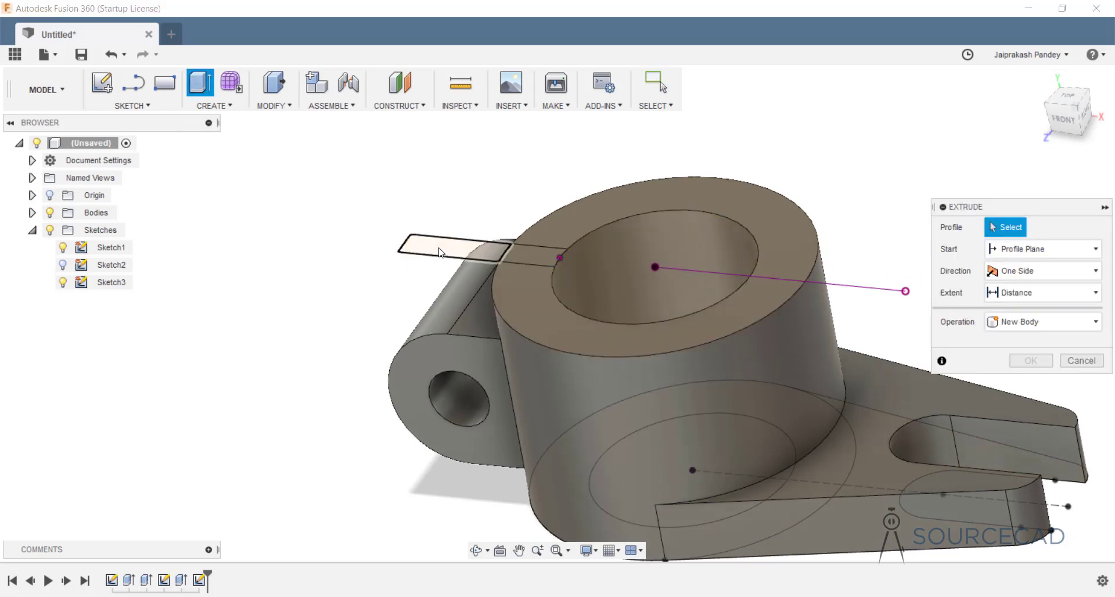
click(488, 262)
click(535, 260)
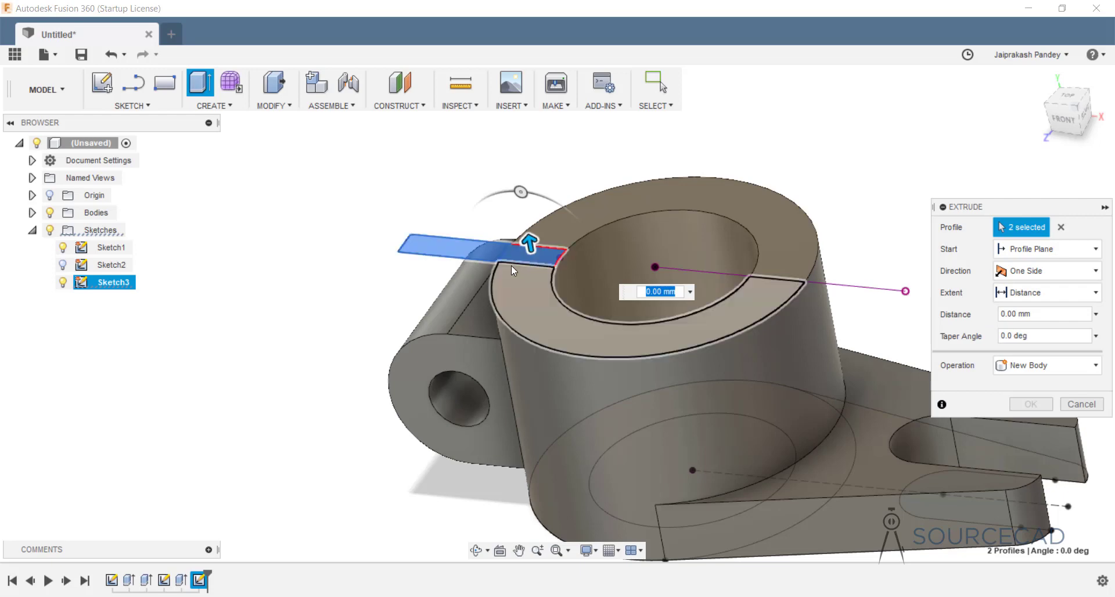
click(1039, 272)
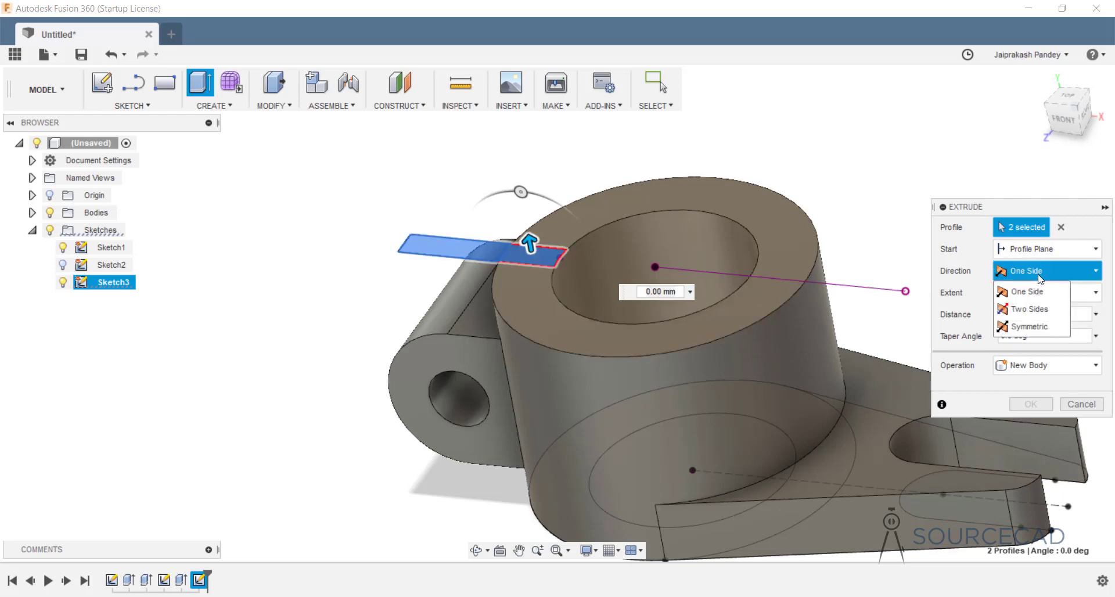
click(1040, 279)
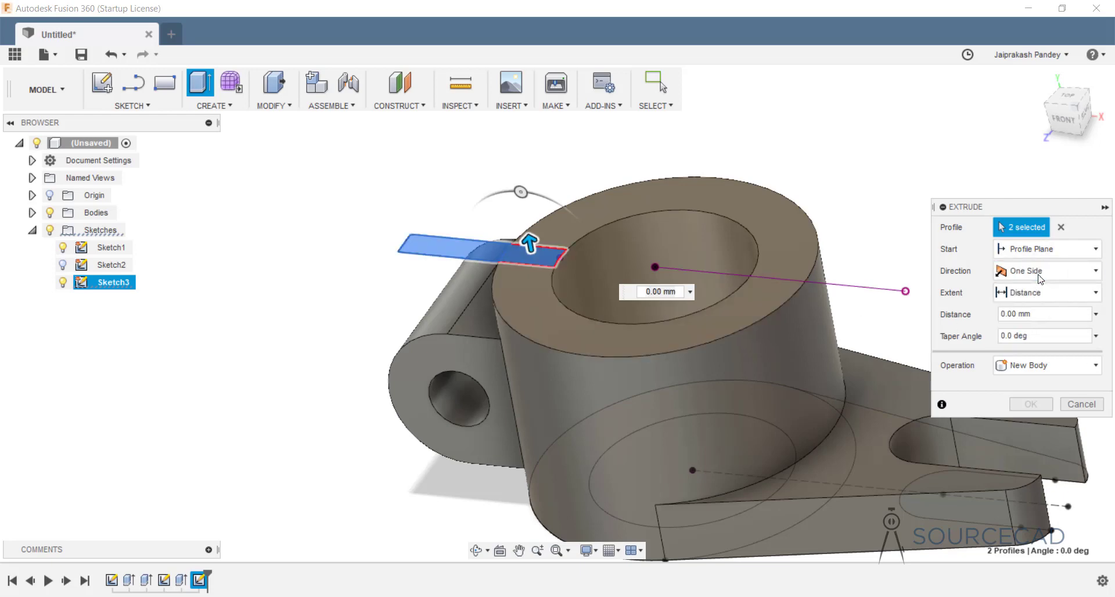
click(1020, 299)
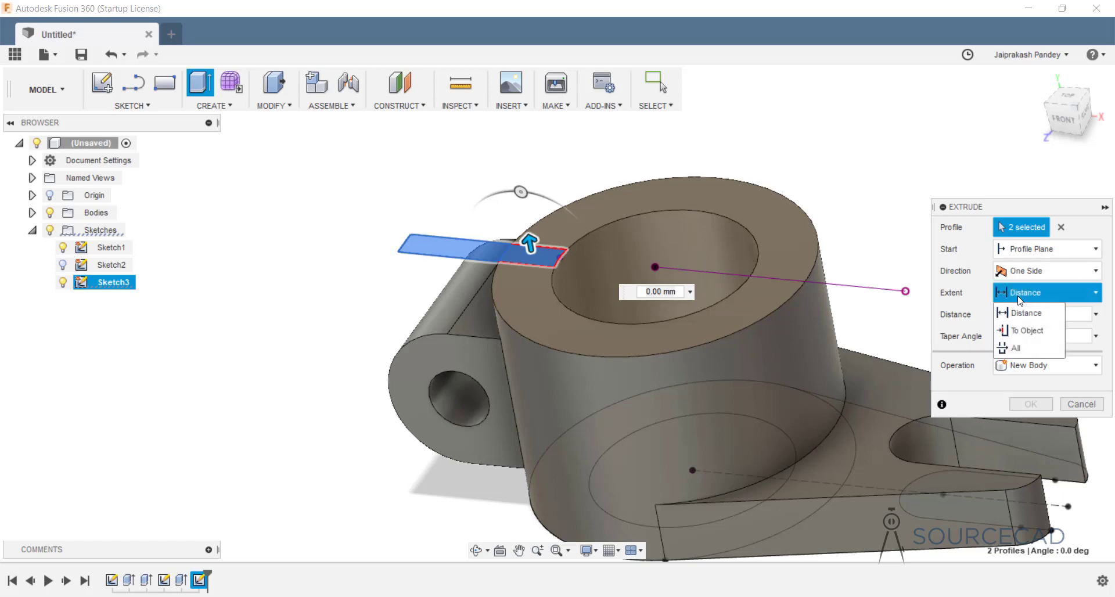
click(1023, 331)
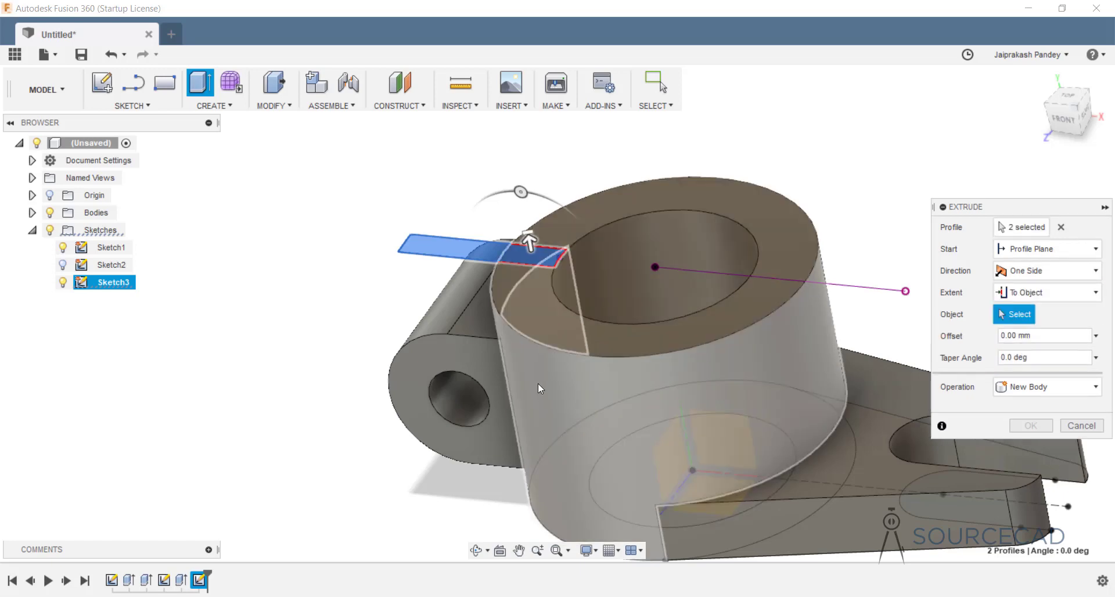
shift+middle_drag(541, 359, 556, 494)
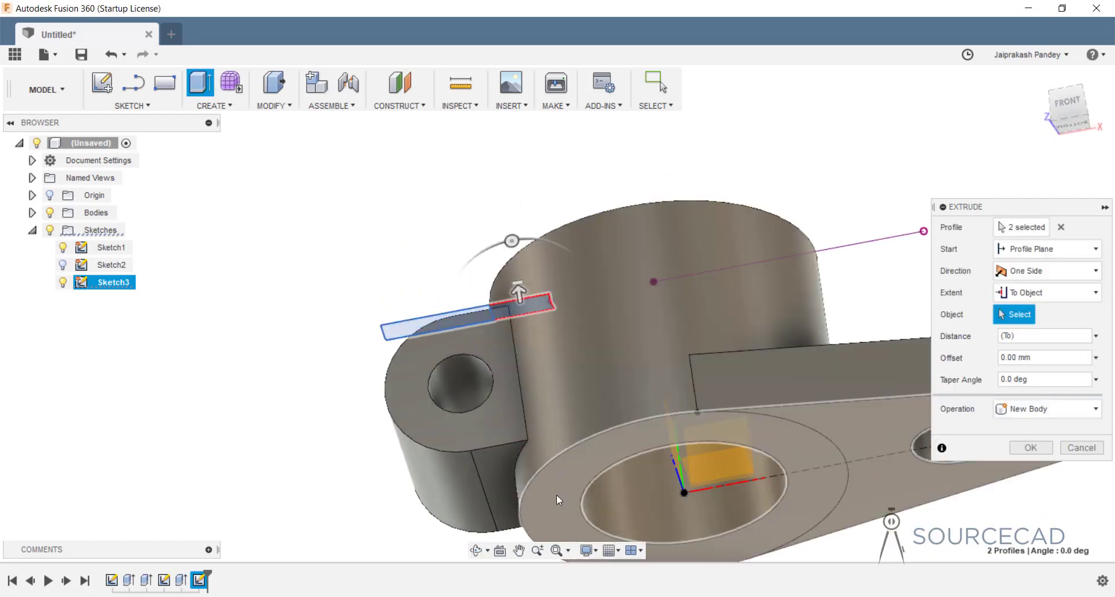
click(563, 488)
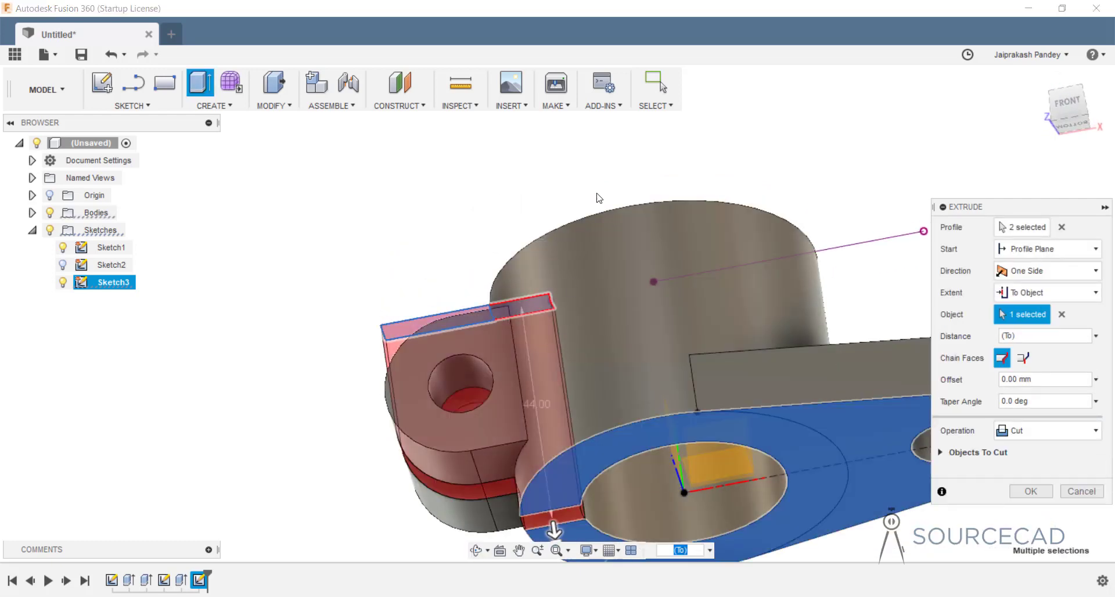
- Inspect the cut preview around the lug, try the alternative Chain Faces option, restore the original one and complete the slot cut
shift+middle_drag(656, 207, 628, 231)
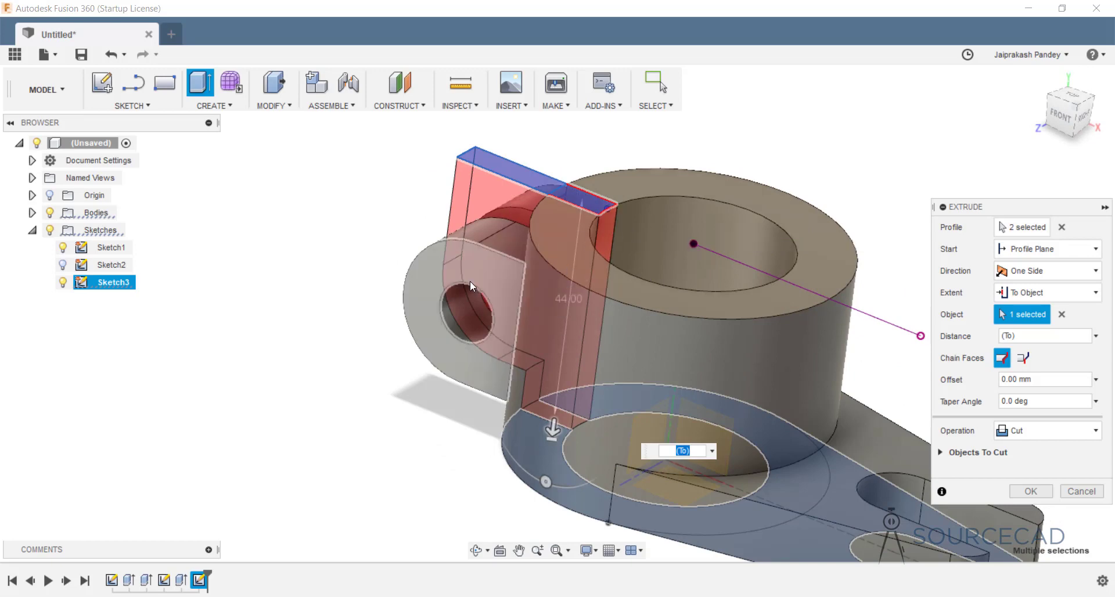
shift+middle_drag(517, 302, 546, 306)
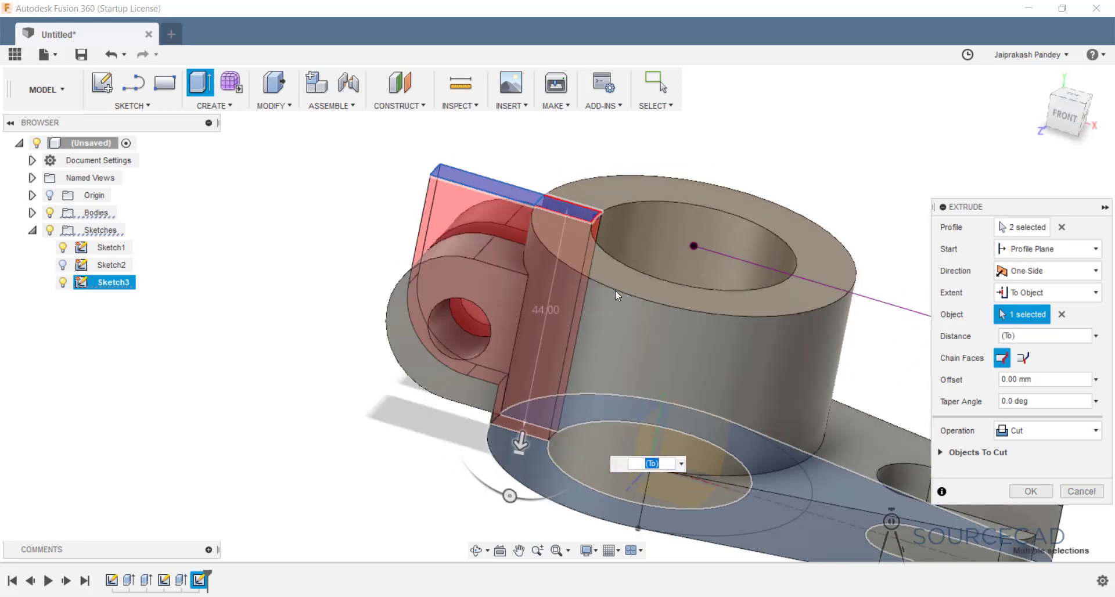
shift+middle_drag(616, 295, 664, 266)
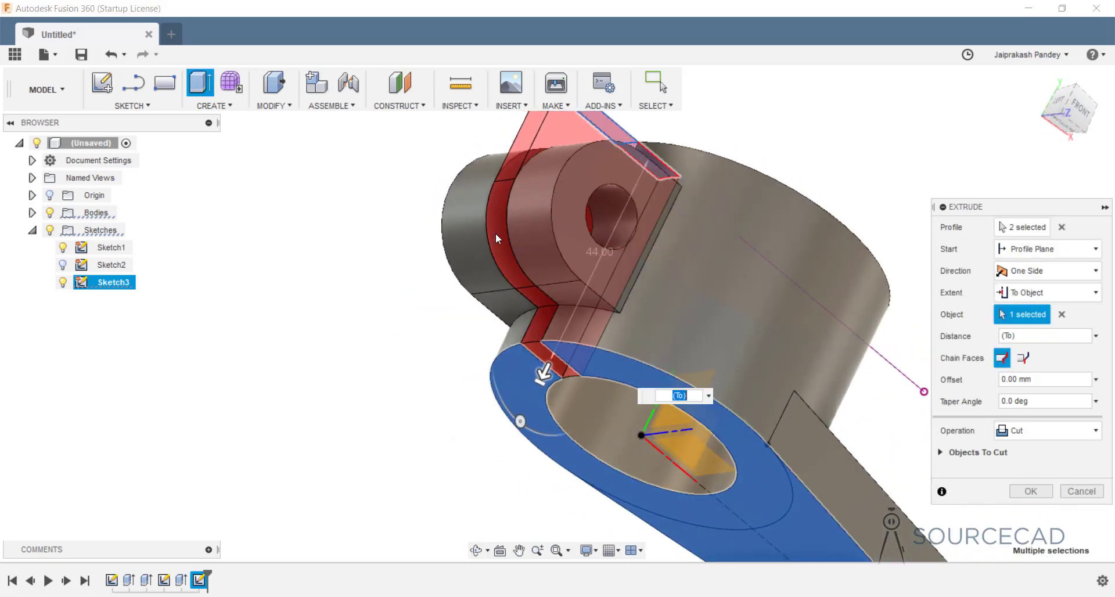
shift+middle_drag(557, 256, 540, 277)
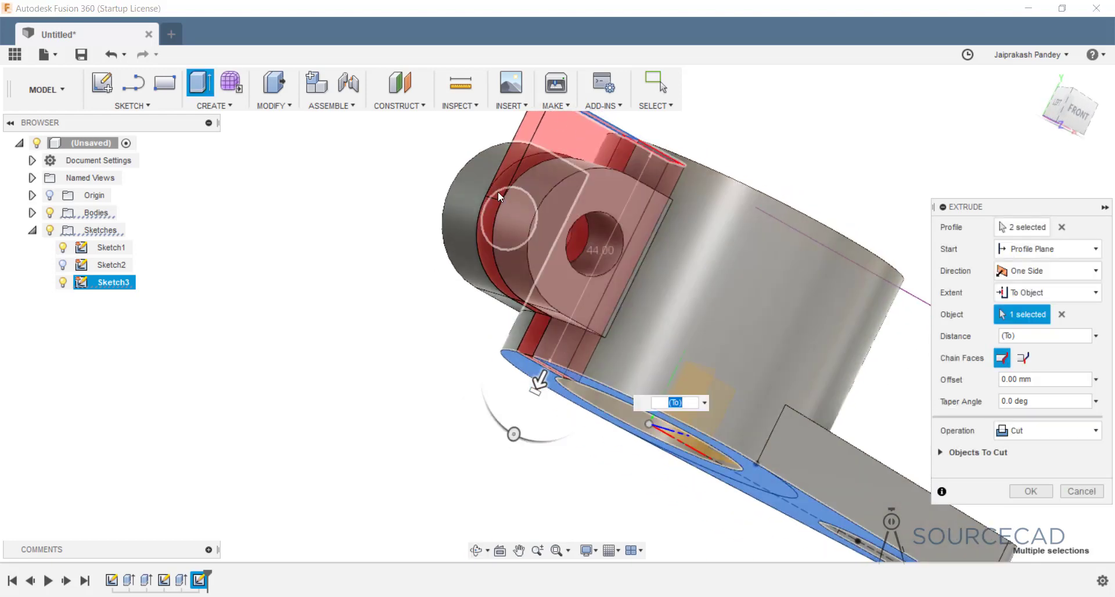
click(1022, 359)
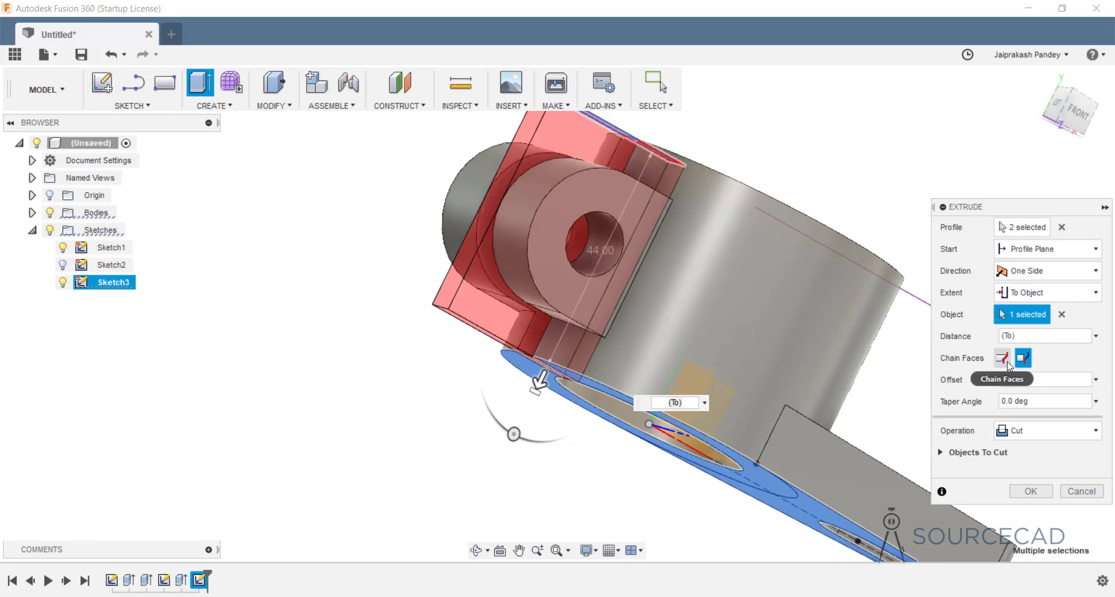
click(1002, 358)
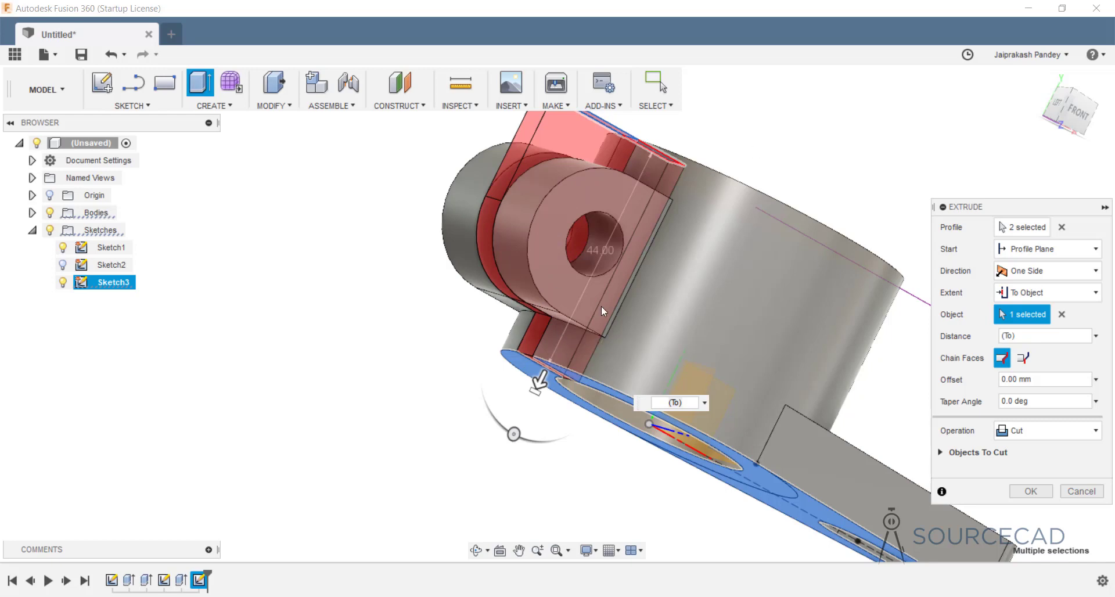
click(1028, 493)
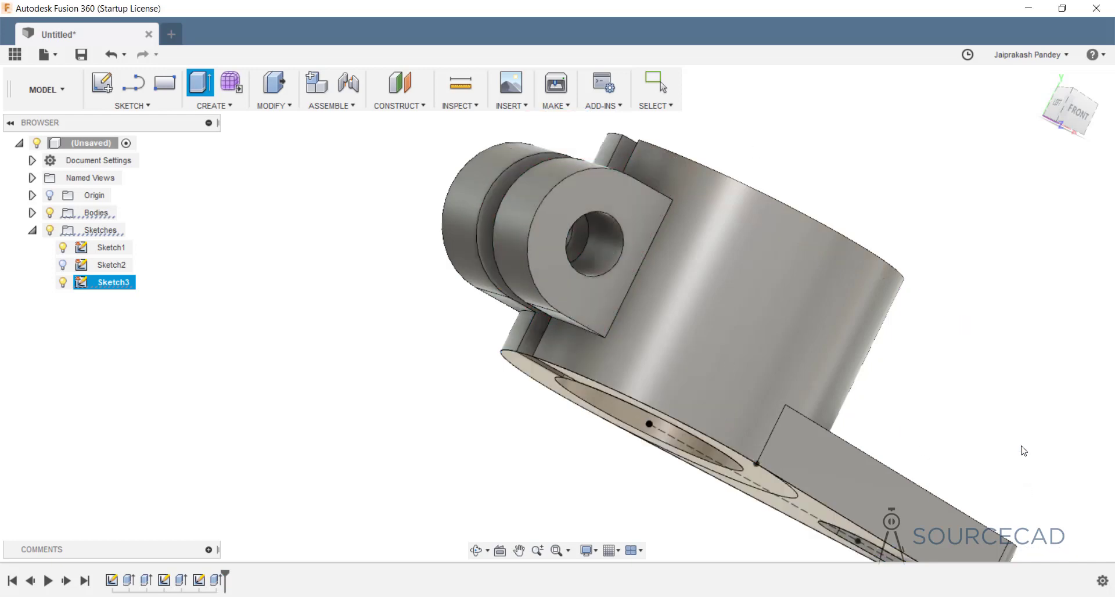
shift+middle_drag(776, 179, 722, 335)
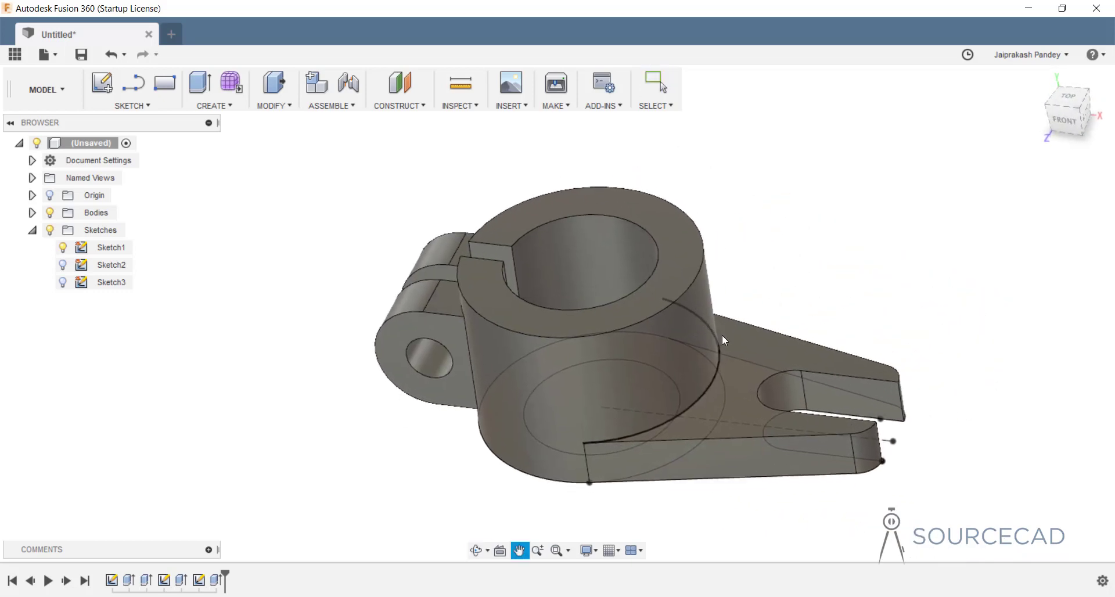